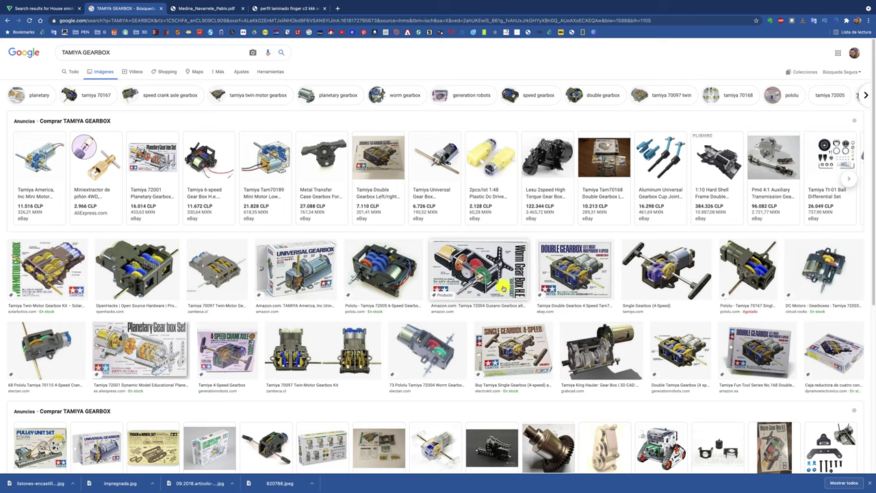
# Preview the Tamiya 70110 crank-axle gearbox result, then open a sponsored gearbox listing in a new tab
pyautogui.click(63, 347)
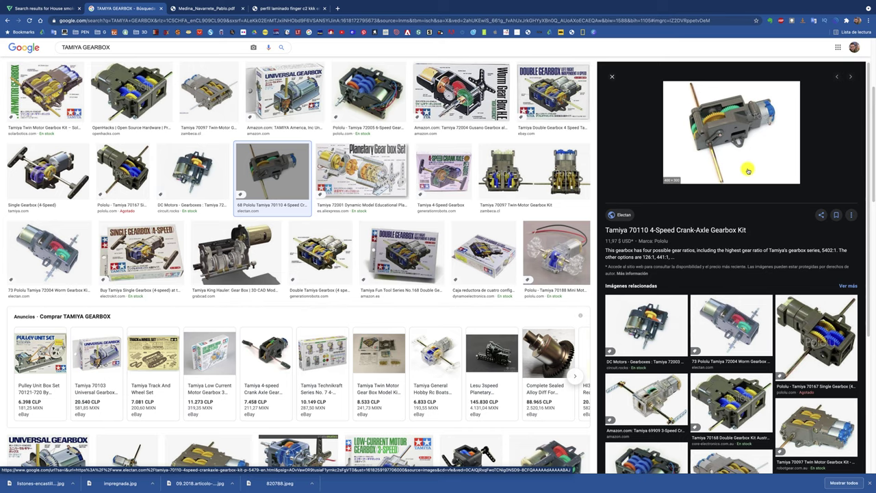
pyautogui.click(325, 342)
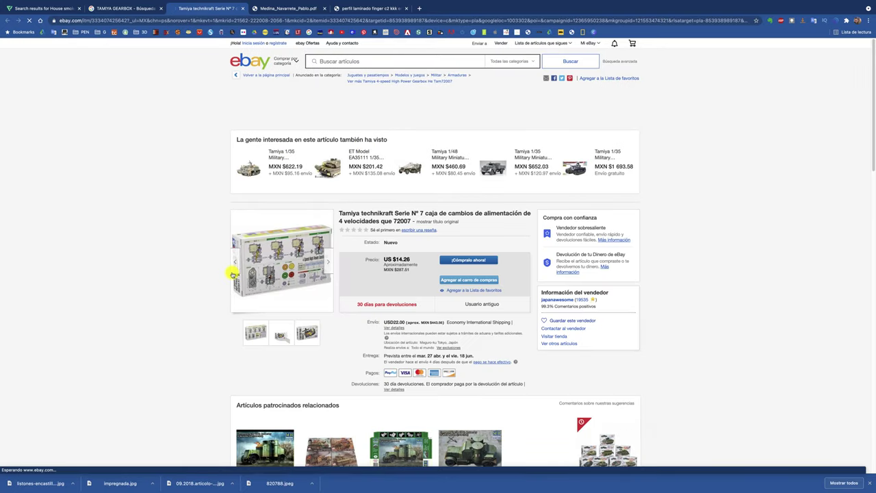
# Enlarge the Tamiya 72007 four-speed gearbox listing's main product photo
pyautogui.click(286, 222)
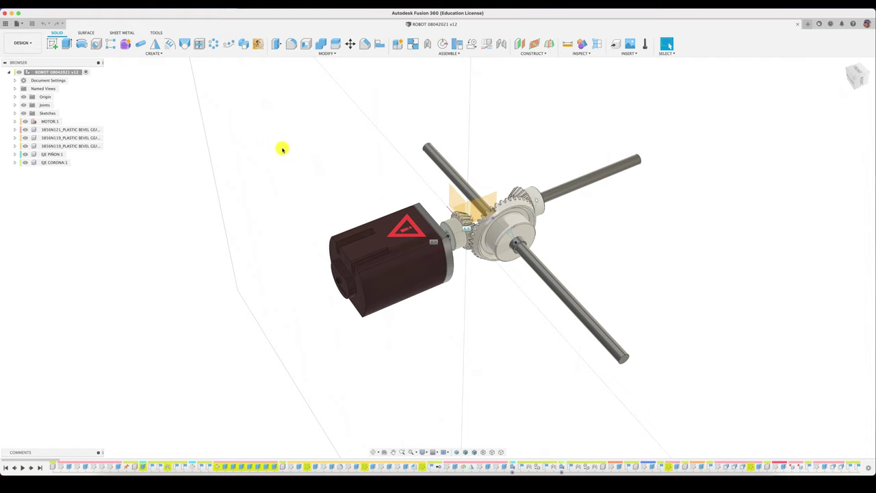
# Create a new component named CARCASA in the assembly
pyautogui.click(397, 43)
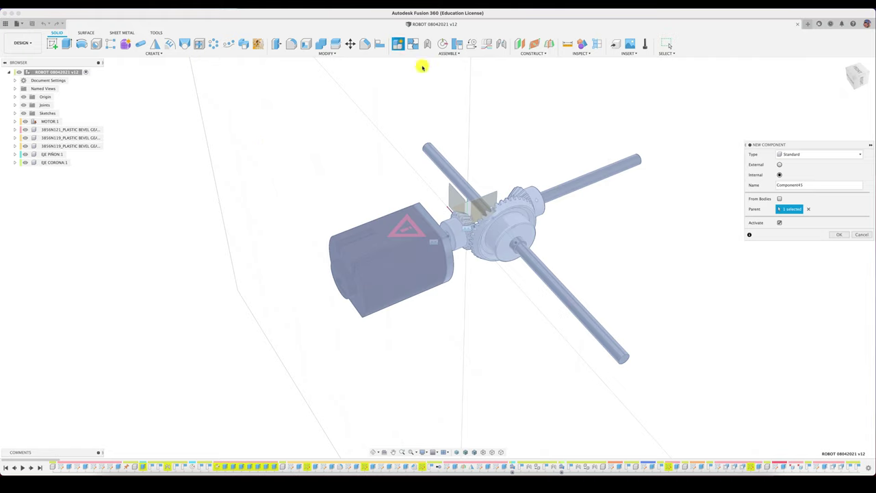
pyautogui.click(809, 184)
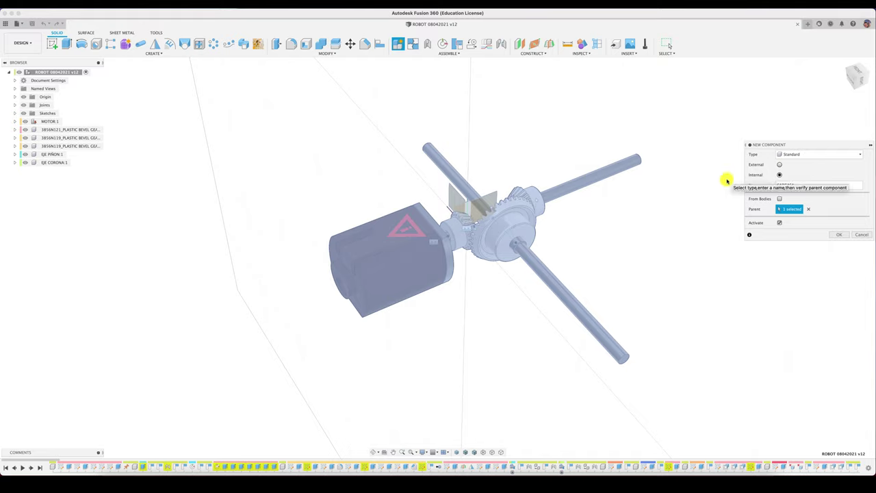
pyautogui.write('CARCASA')
pyautogui.click(839, 234)
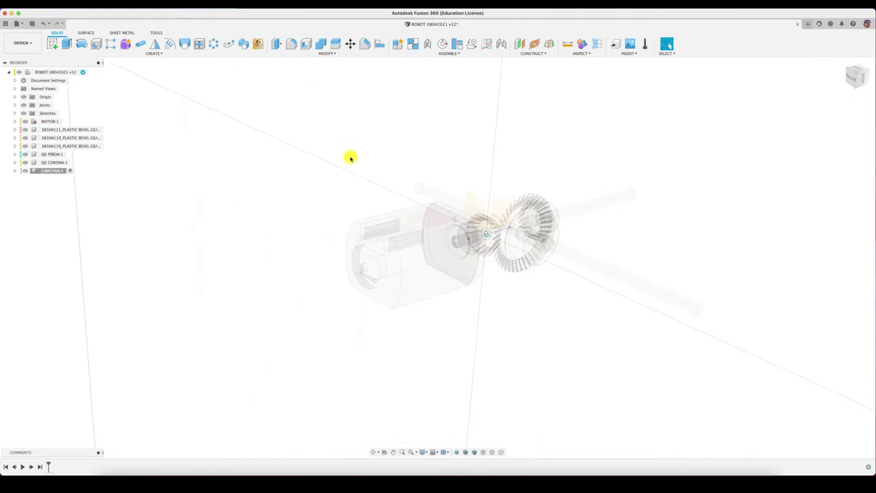
# On the motor-end plane, sketch a centre rectangle at the origin enclosing the motor and gears
pyautogui.click(52, 43)
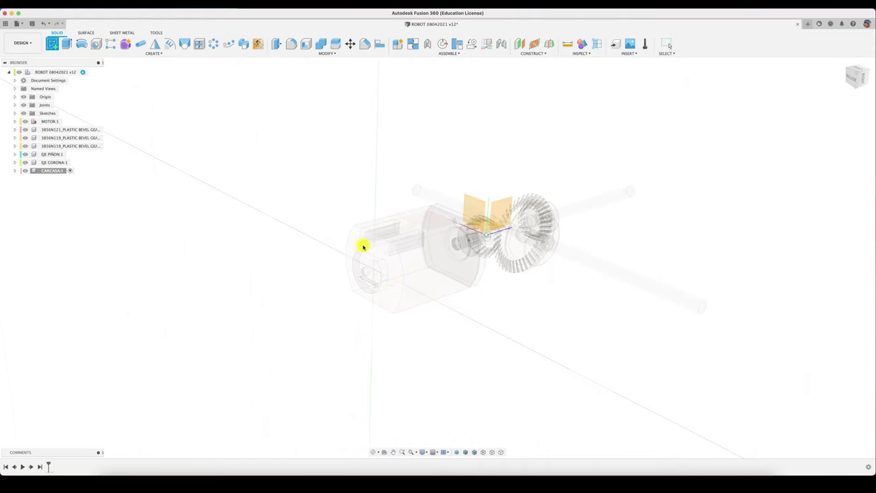
pyautogui.click(385, 301)
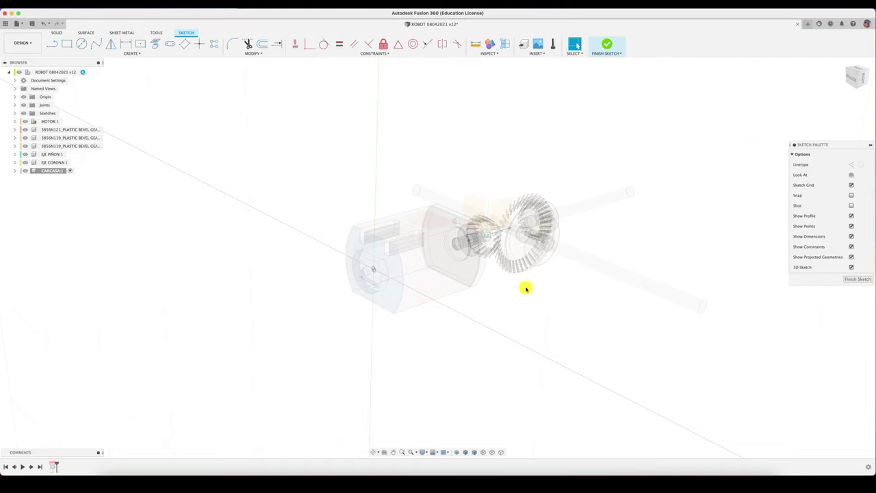
pyautogui.click(849, 78)
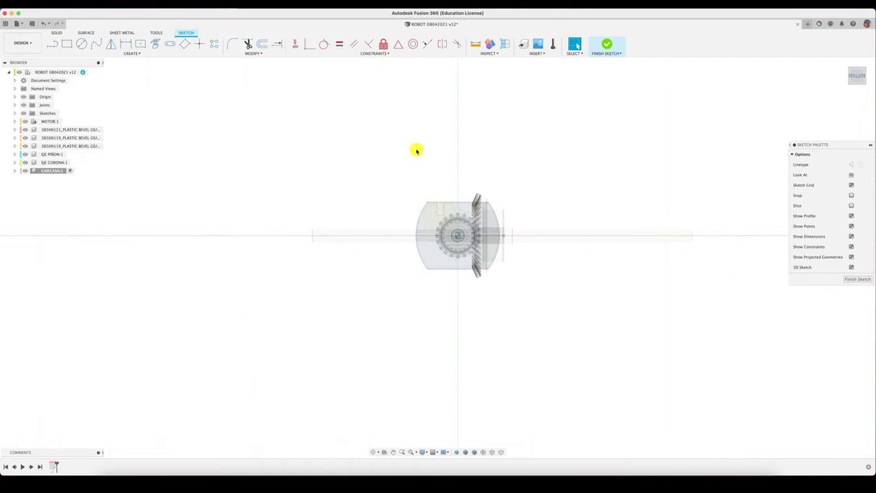
pyautogui.scroll(2, 473, 177)
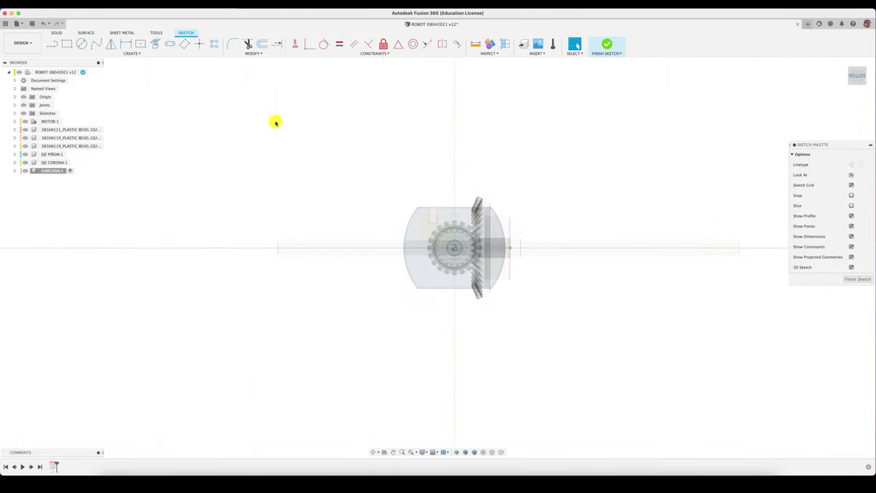
pyautogui.click(140, 43)
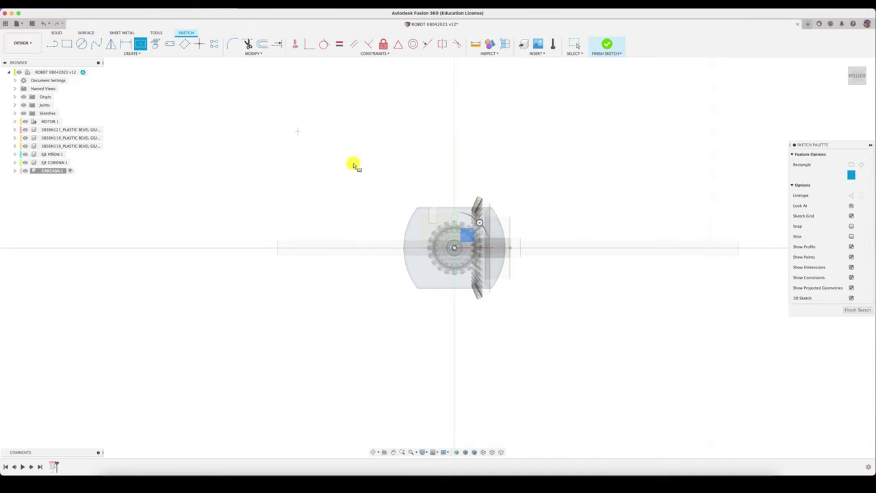
pyautogui.click(455, 248)
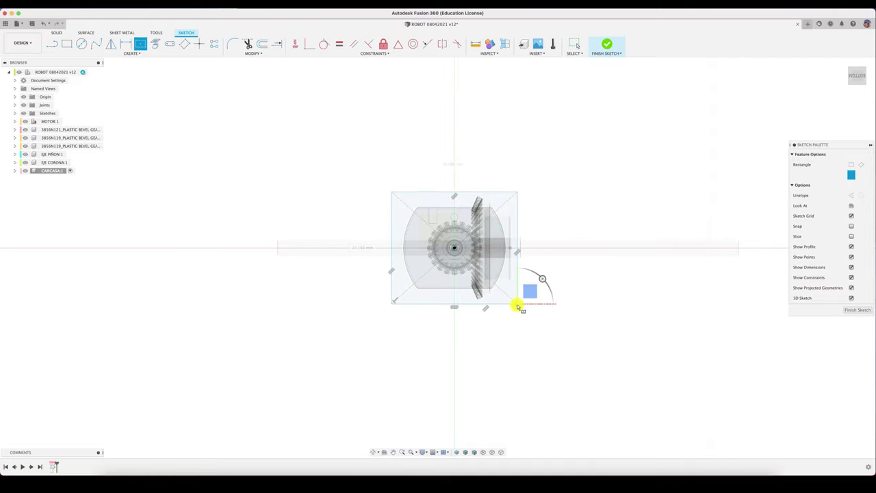
pyautogui.click(518, 305)
pyautogui.keyDown('shift'); pyautogui.scroll(-3, 558, 343); pyautogui.keyUp('shift')
pyautogui.keyDown('shift'); pyautogui.scroll(-3, 558, 343); pyautogui.keyUp('shift')
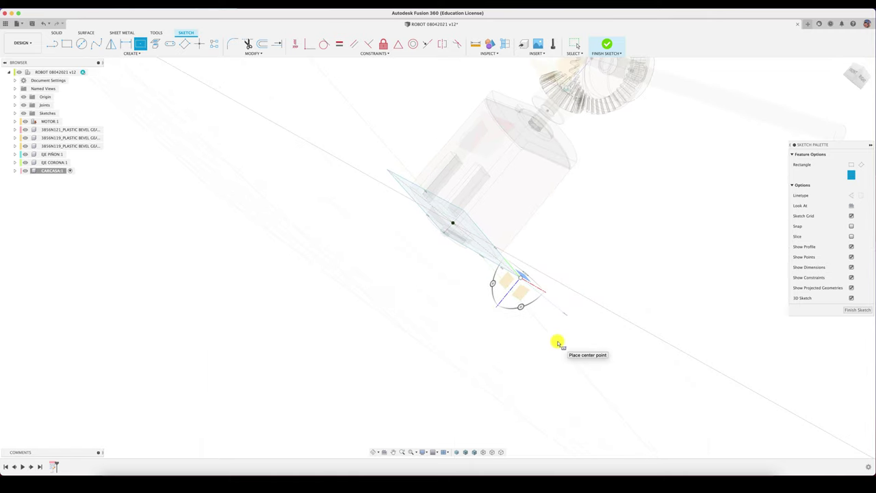
pyautogui.keyDown('shift'); pyautogui.scroll(-3, 558, 342); pyautogui.keyUp('shift')
pyautogui.keyDown('shift'); pyautogui.scroll(-2, 558, 342); pyautogui.keyUp('shift')
# Extrude all three rectangle profiles 63.646 mm as a new body over the motor and gears
pyautogui.press('e')
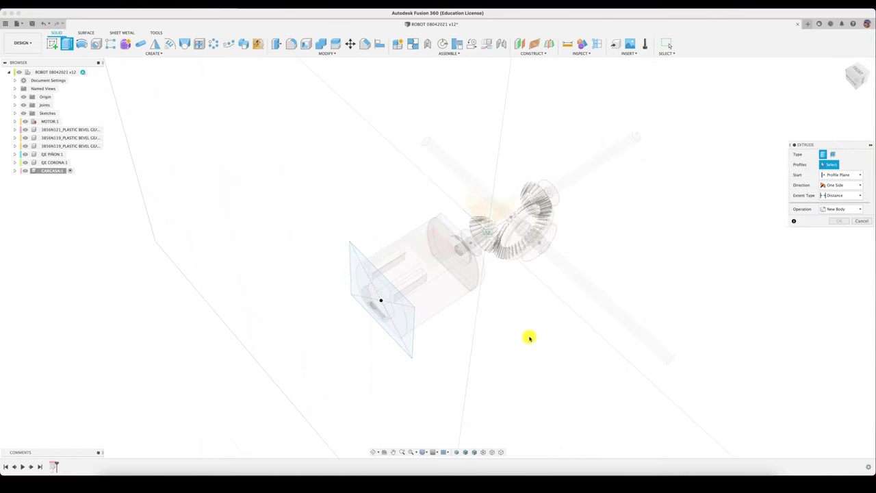
pyautogui.click(410, 327)
pyautogui.click(387, 308)
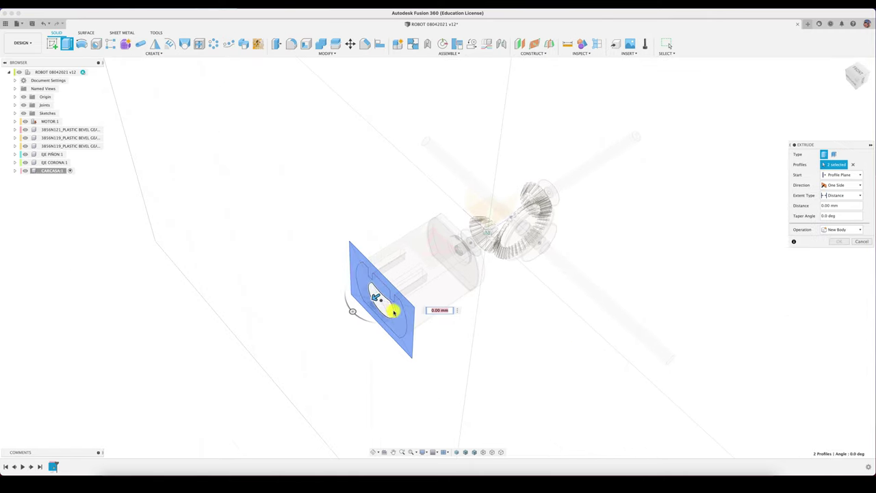
pyautogui.click(378, 302)
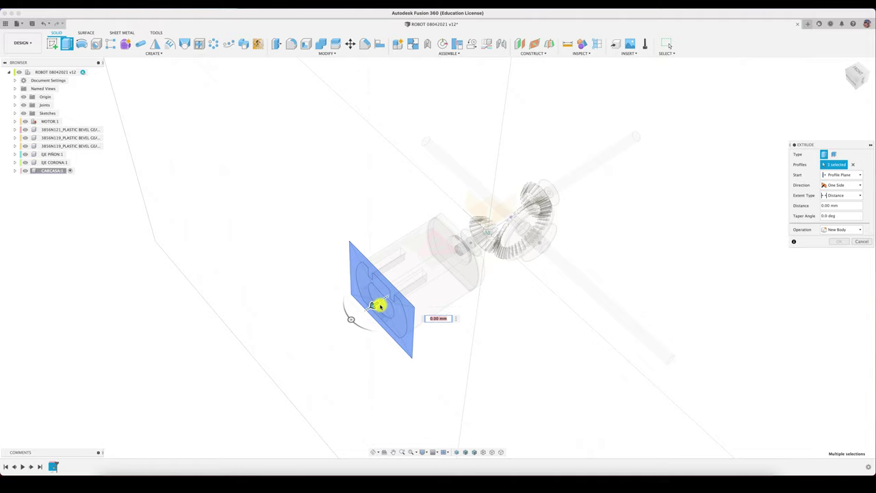
pyautogui.moveTo(377, 302)
pyautogui.mouseDown()
pyautogui.moveTo(466, 257)
pyautogui.moveTo(599, 223)
pyautogui.mouseUp()
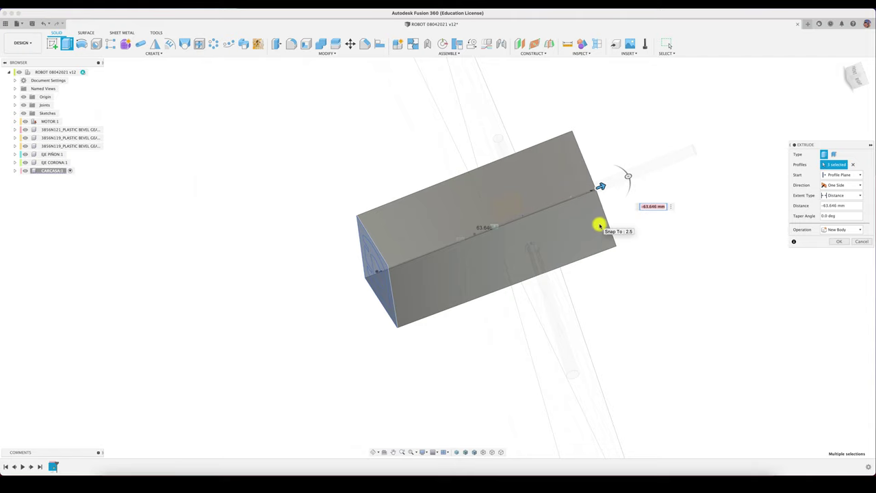
pyautogui.moveTo(599, 223)
pyautogui.keyDown('shift'); pyautogui.mouseDown(button='middle')
pyautogui.moveTo(505, 323)
pyautogui.moveTo(564, 299)
pyautogui.mouseUp(button='middle'); pyautogui.keyUp('shift')
pyautogui.click(849, 241)
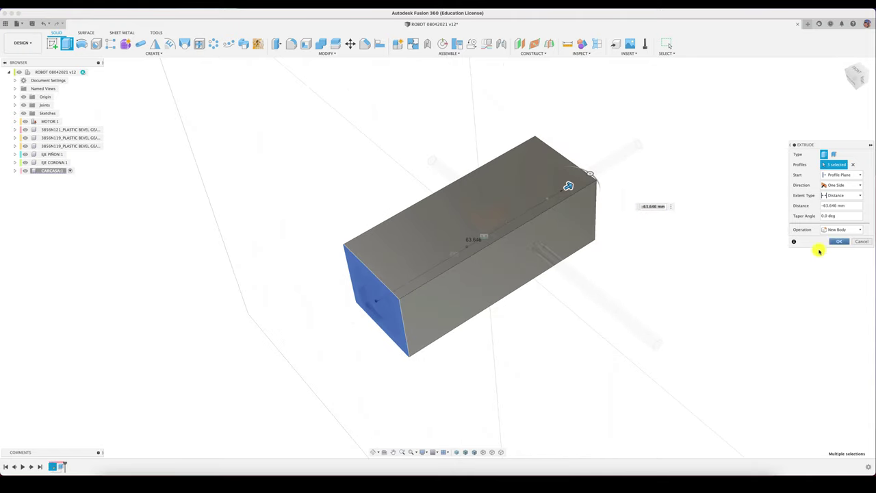
pyautogui.keyDown('shift'); pyautogui.moveTo(465, 397); pyautogui.dragTo(425, 392, button='middle'); pyautogui.keyUp('shift')
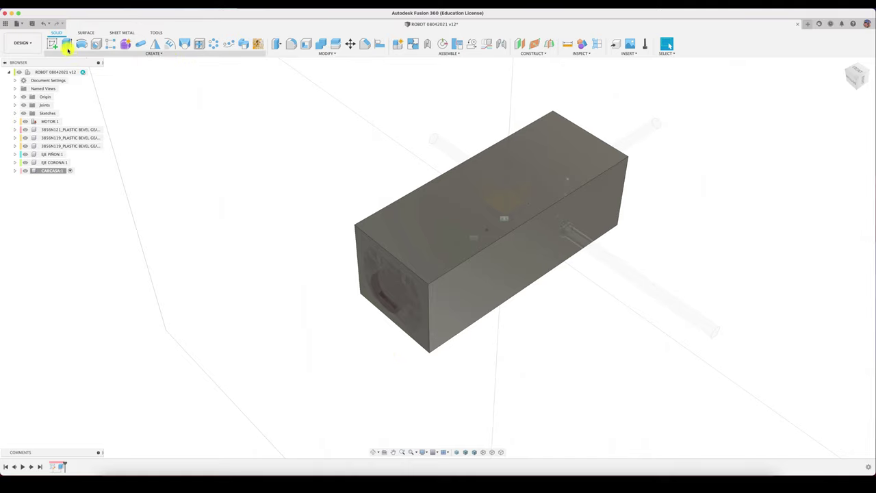
# Cut 6.351 mm into the box's motor-end face, excluding MOTOR from the bodies cut
pyautogui.click(277, 43)
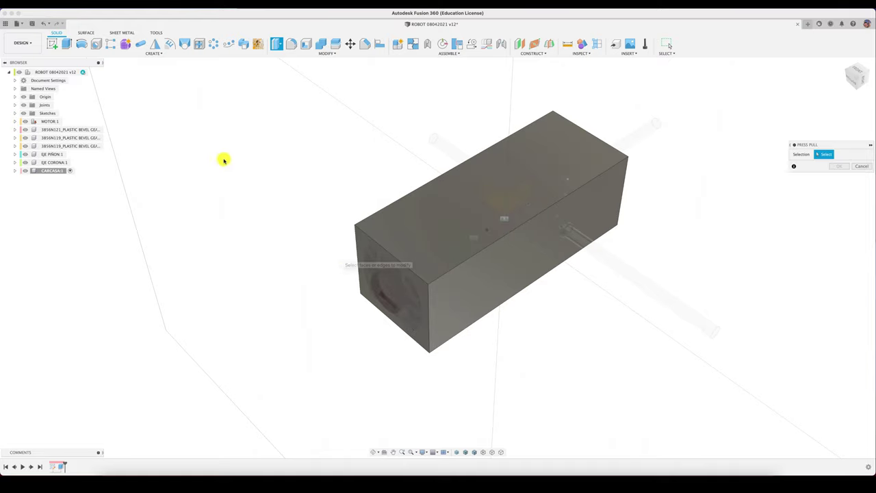
pyautogui.click(67, 44)
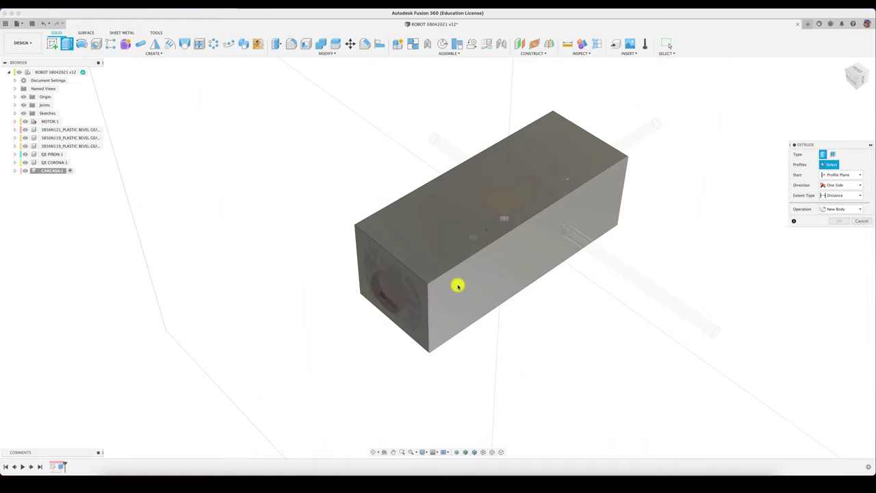
pyautogui.click(421, 287)
pyautogui.moveTo(419, 287); pyautogui.dragTo(442, 278)
pyautogui.click(827, 239)
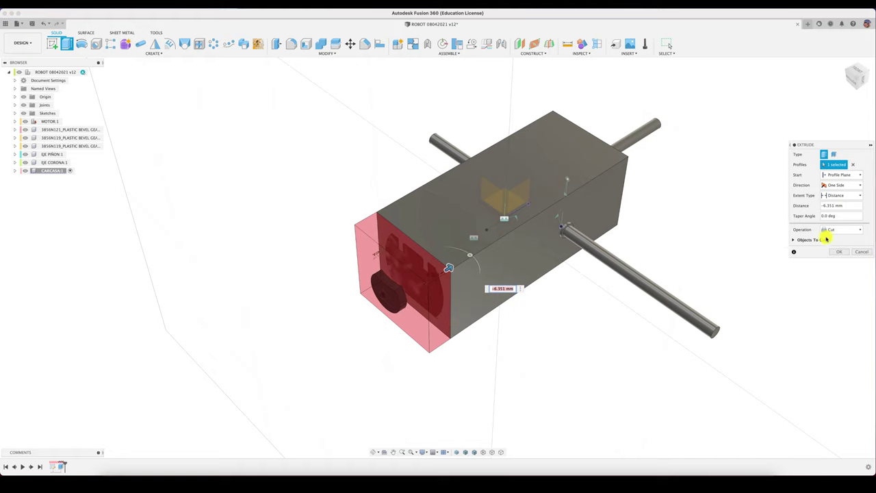
pyautogui.click(794, 240)
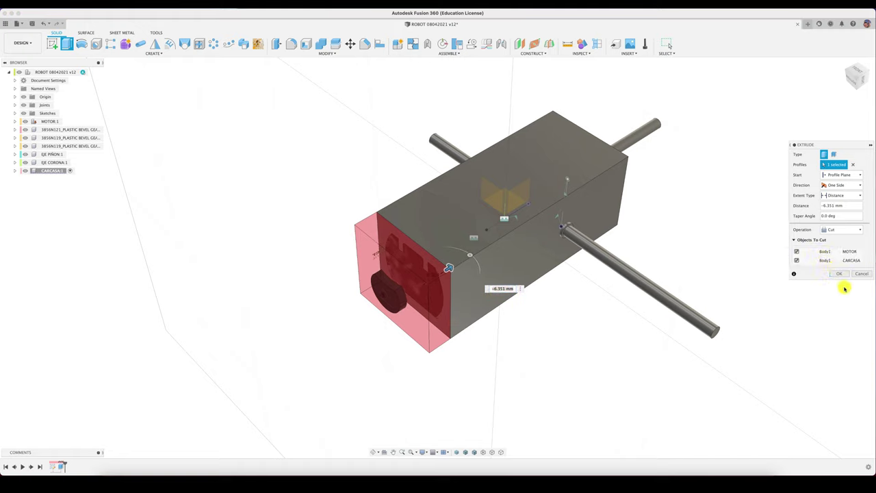
pyautogui.click(797, 252)
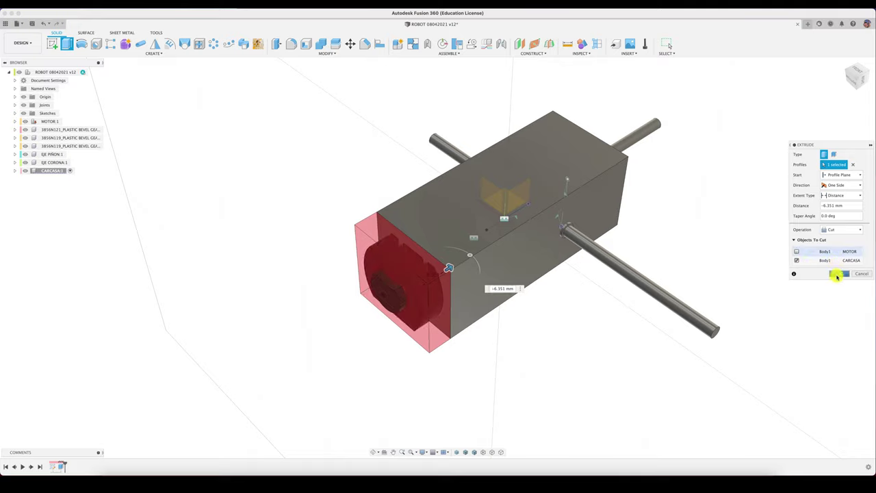
pyautogui.click(837, 273)
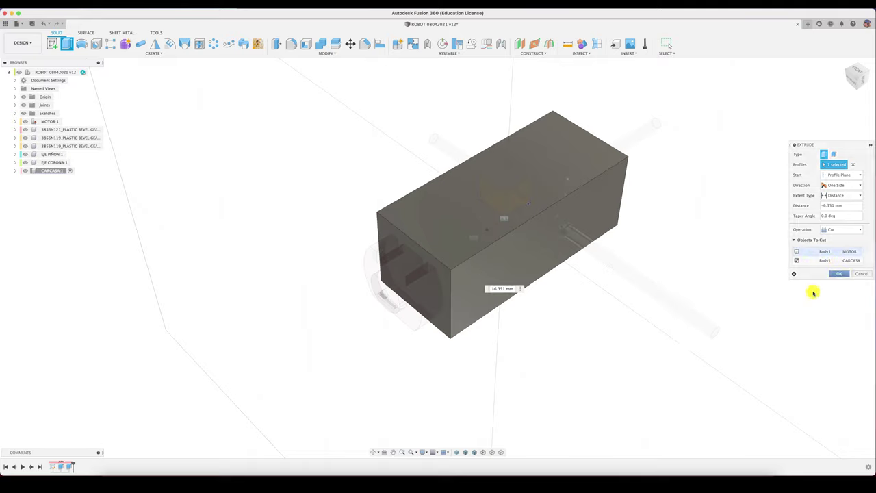
# Reactivate the ROBOT assembly, then make CARCASA:1 the active component
pyautogui.click(85, 72)
pyautogui.scroll(-5, 186, 149)
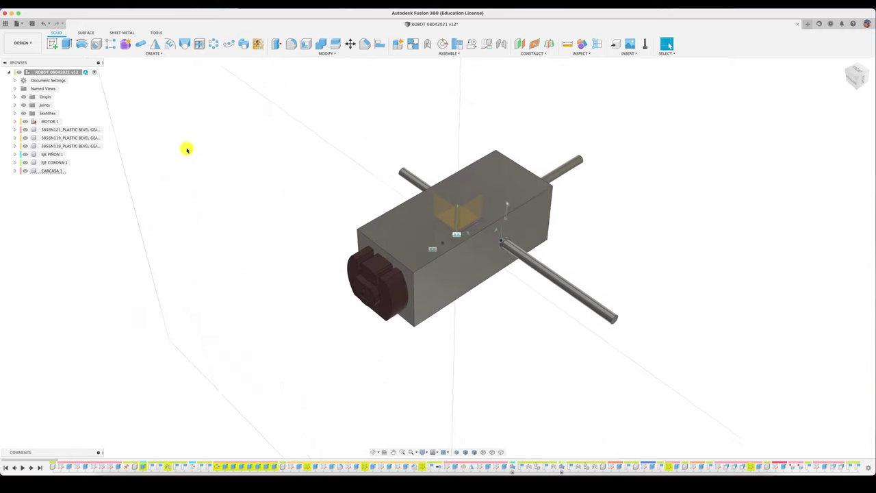
pyautogui.keyDown('shift'); pyautogui.scroll(5, 186, 149); pyautogui.keyUp('shift')
pyautogui.keyDown('shift'); pyautogui.hscroll(-10, 186, 149); pyautogui.keyUp('shift')
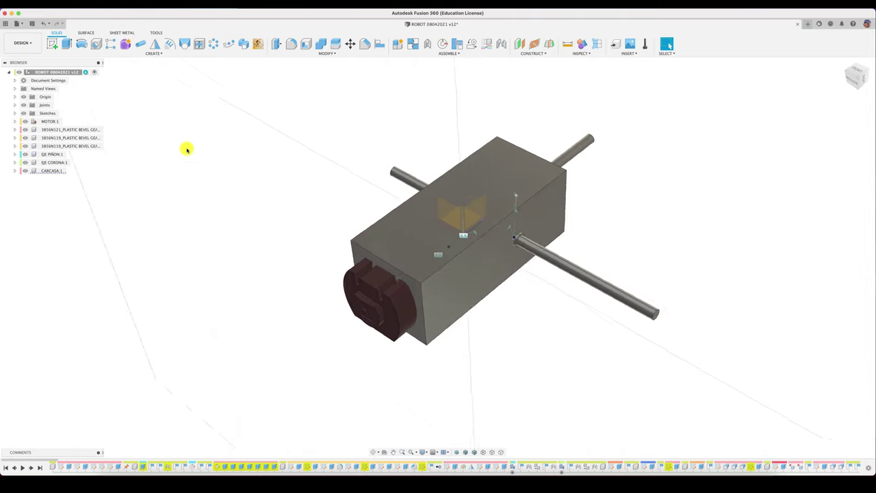
pyautogui.moveTo(216, 195)
pyautogui.keyDown('shift'); pyautogui.mouseDown(button='middle')
pyautogui.moveTo(429, 266)
pyautogui.moveTo(591, 233)
pyautogui.moveTo(360, 254)
pyautogui.moveTo(366, 215)
pyautogui.mouseUp(button='middle'); pyautogui.keyUp('shift')
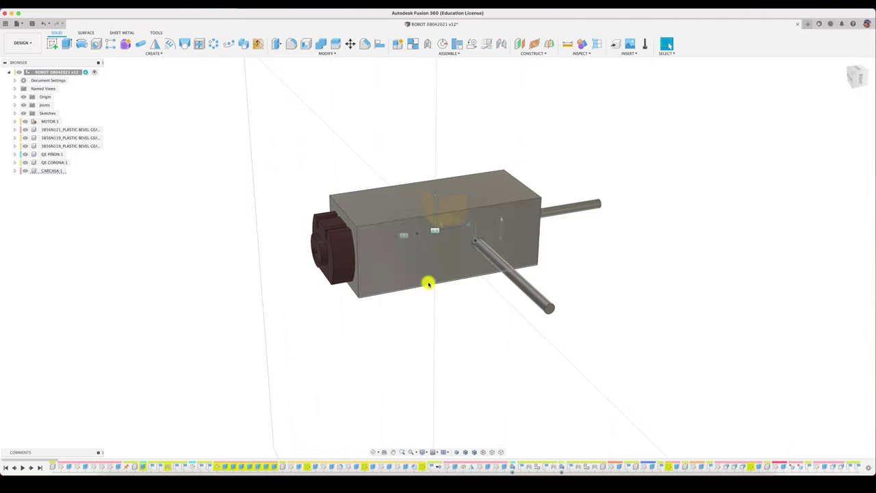
pyautogui.keyDown('shift'); pyautogui.moveTo(527, 194); pyautogui.dragTo(606, 163, button='middle'); pyautogui.keyUp('shift')
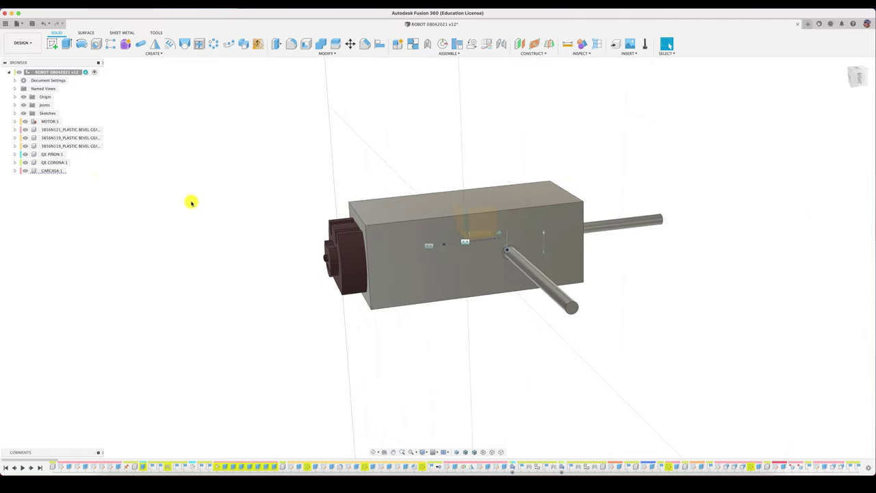
pyautogui.click(68, 171)
pyautogui.click(72, 171)
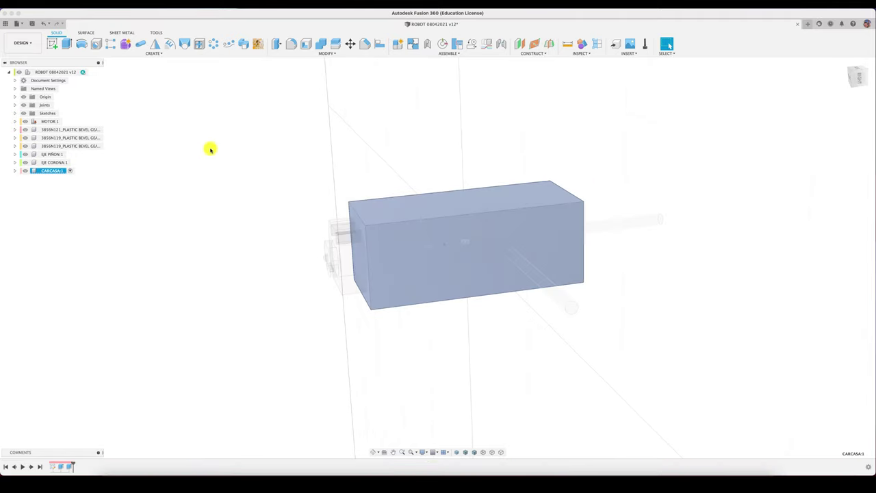
# Switch to the RIGHT view and hide the motor beside the housing
pyautogui.click(856, 78)
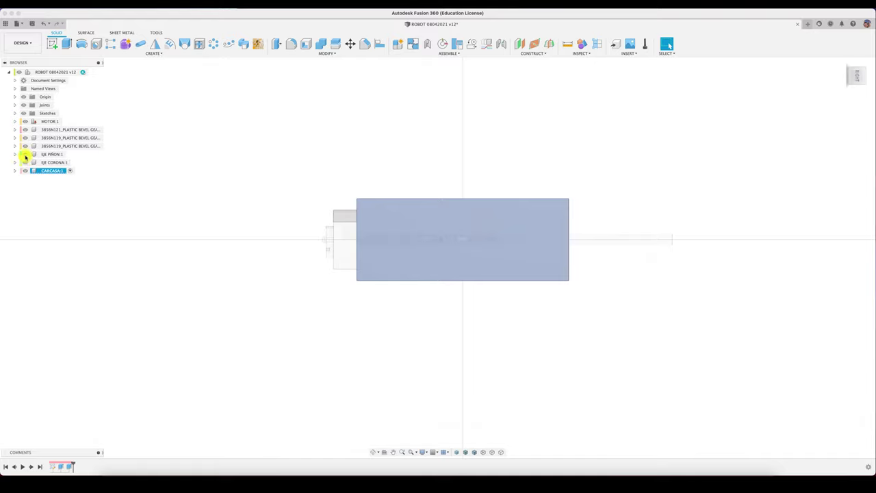
pyautogui.click(26, 121)
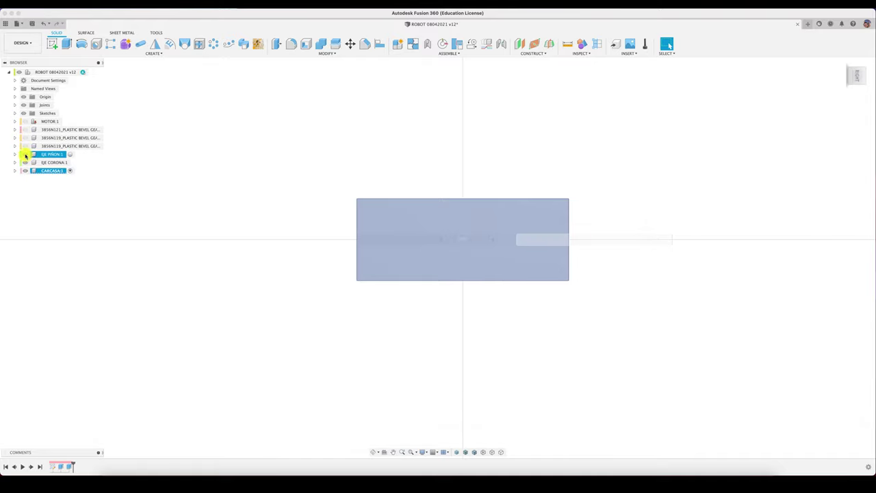
pyautogui.click(247, 176)
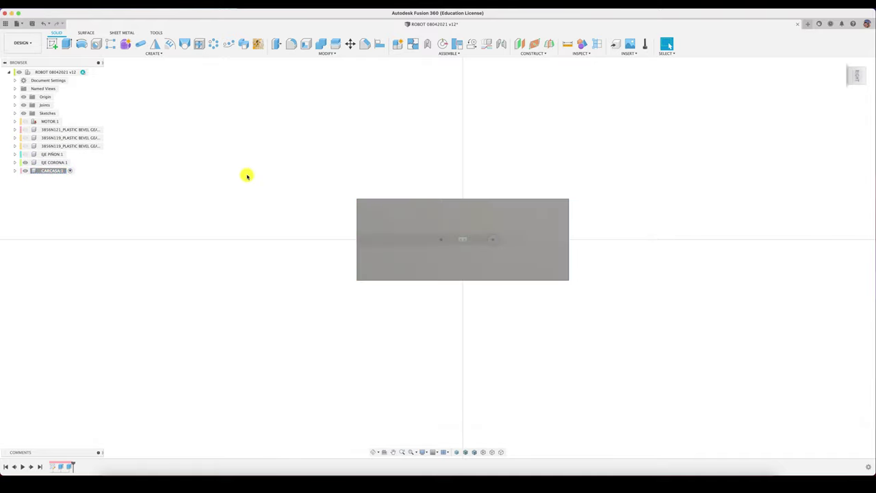
# On the housing face, sketch a horizontal centre line extending past both ends of the box
pyautogui.click(59, 46)
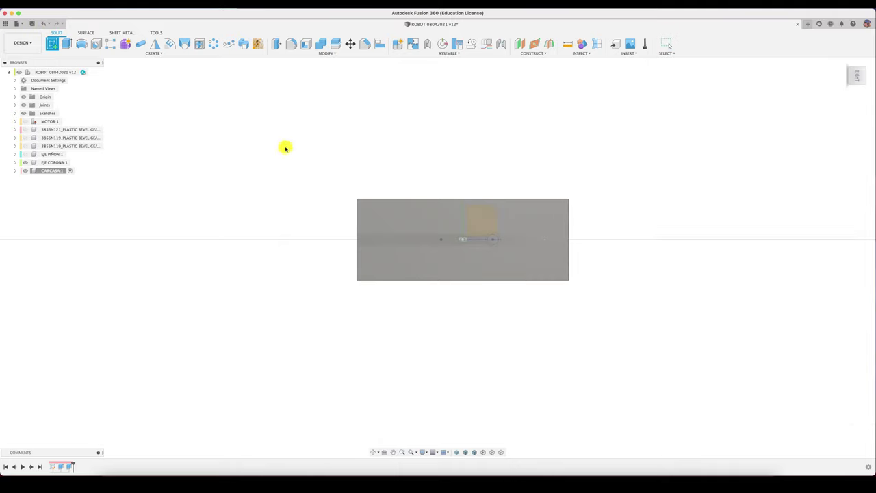
pyautogui.click(545, 206)
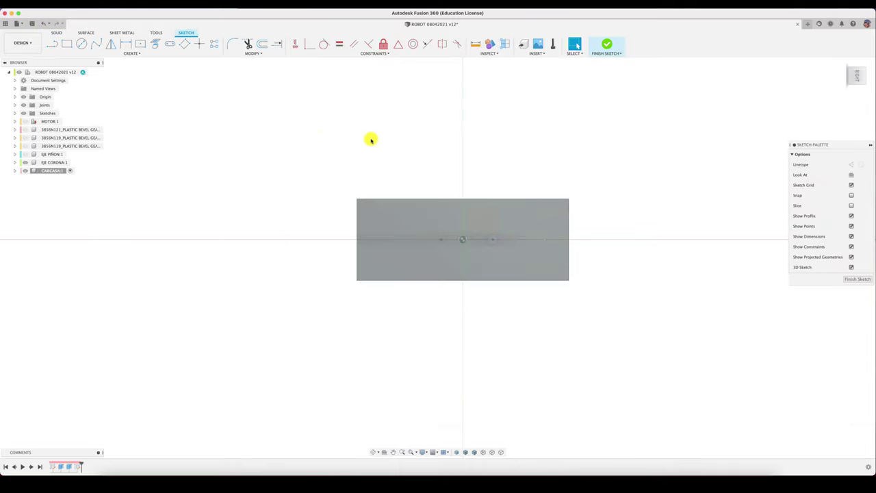
pyautogui.click(52, 43)
pyautogui.click(463, 239)
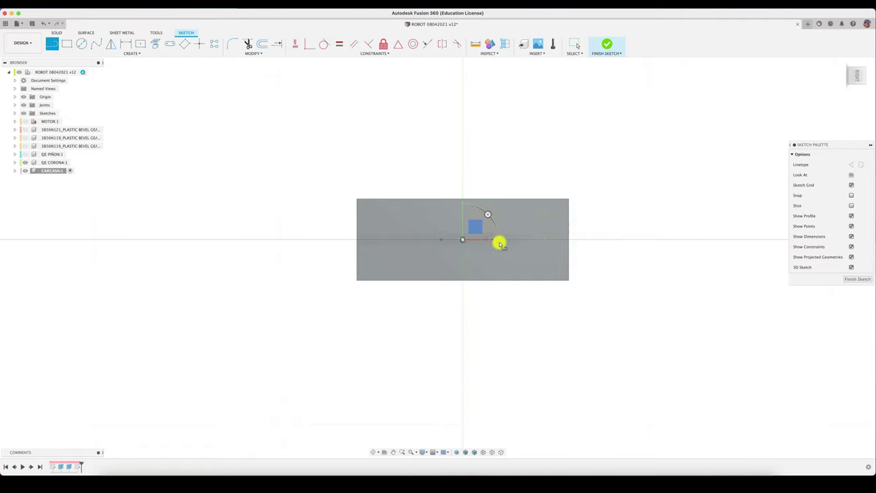
pyautogui.click(606, 241)
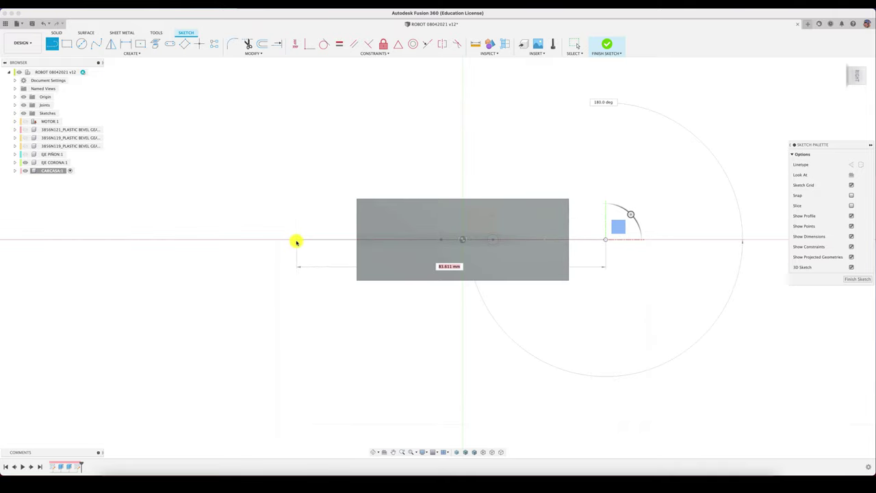
pyautogui.click(296, 239)
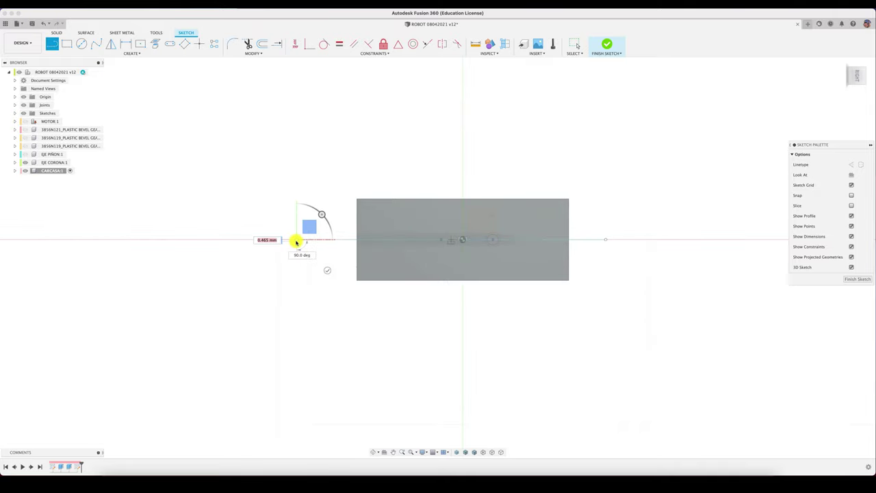
pyautogui.click(607, 47)
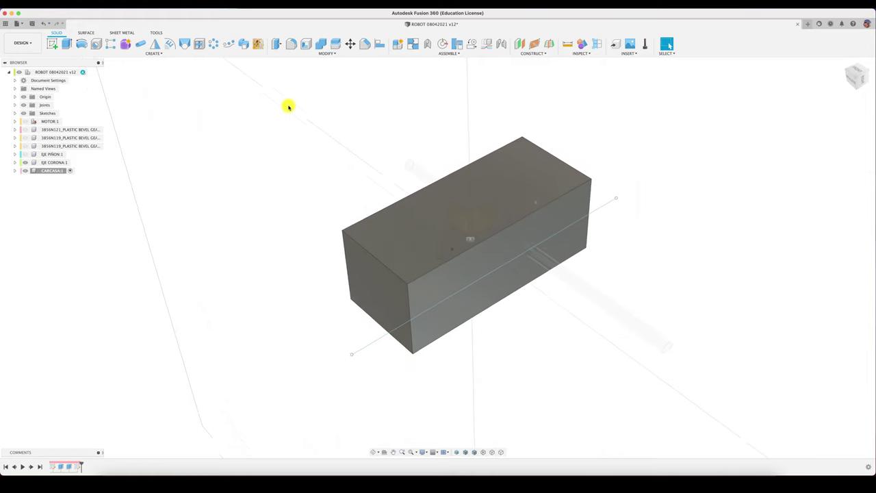
# Split the housing box with the sketch line into Body1 and Body2
pyautogui.click(336, 44)
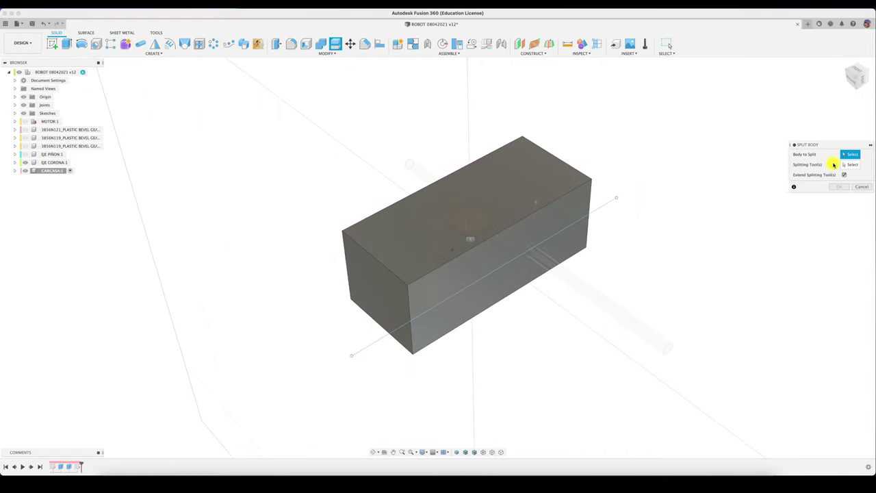
pyautogui.click(557, 199)
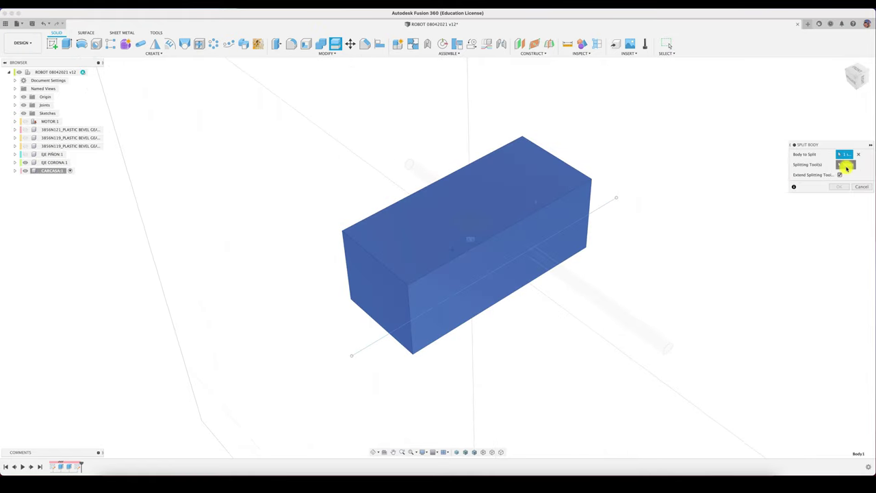
pyautogui.click(610, 203)
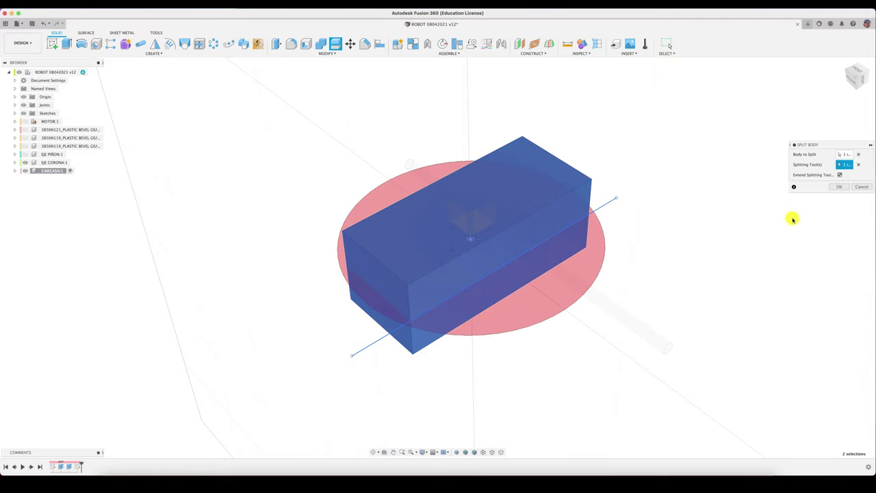
pyautogui.click(840, 188)
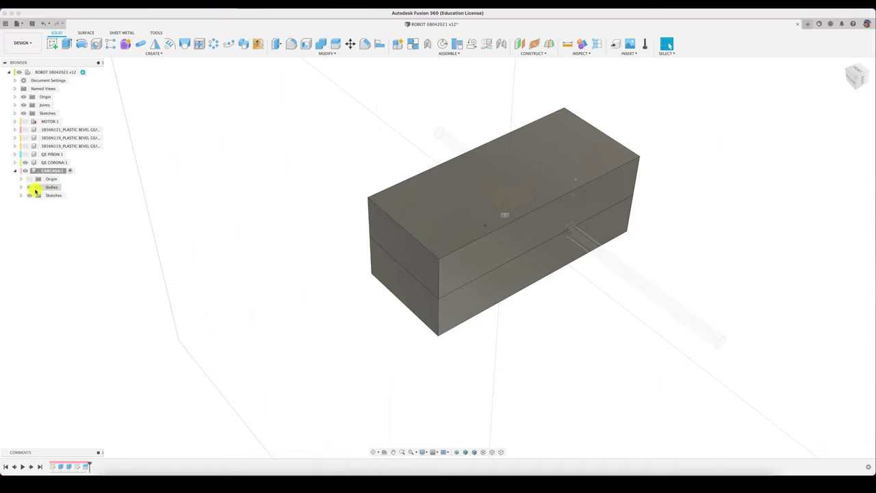
# Hide the upper half, Body2, leaving Body1 visible
pyautogui.click(47, 194)
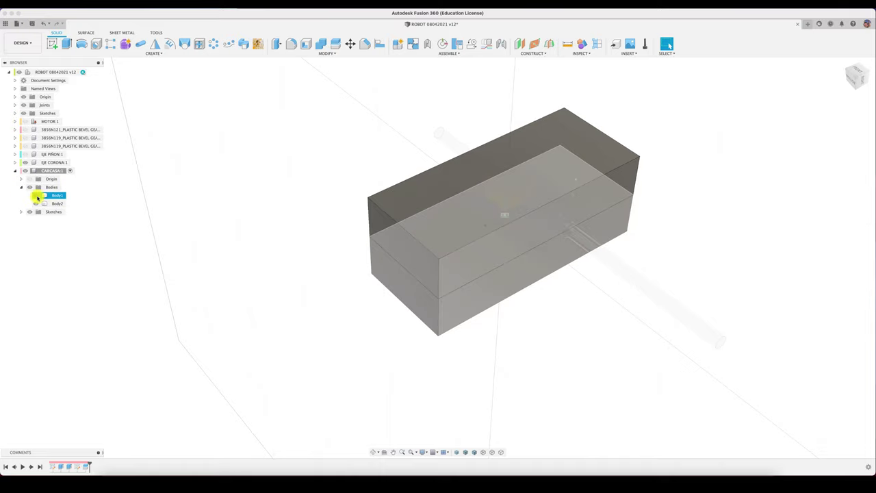
pyautogui.click(36, 196)
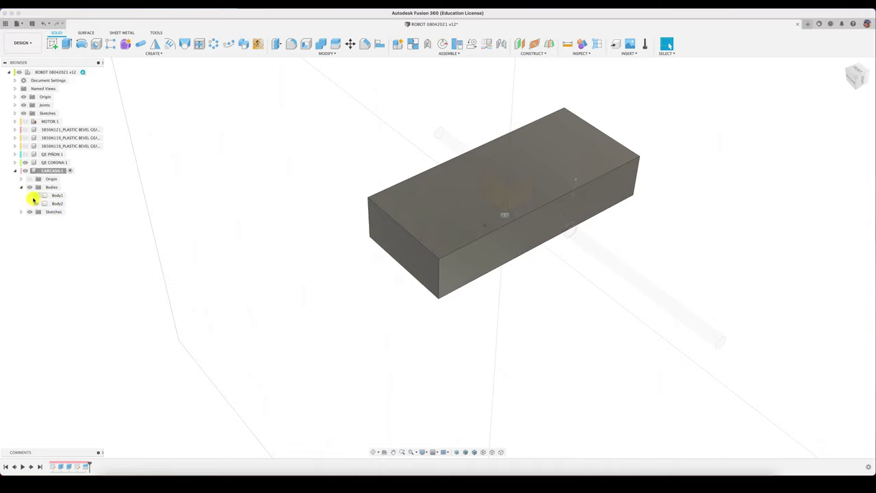
pyautogui.click(36, 195)
pyautogui.click(36, 203)
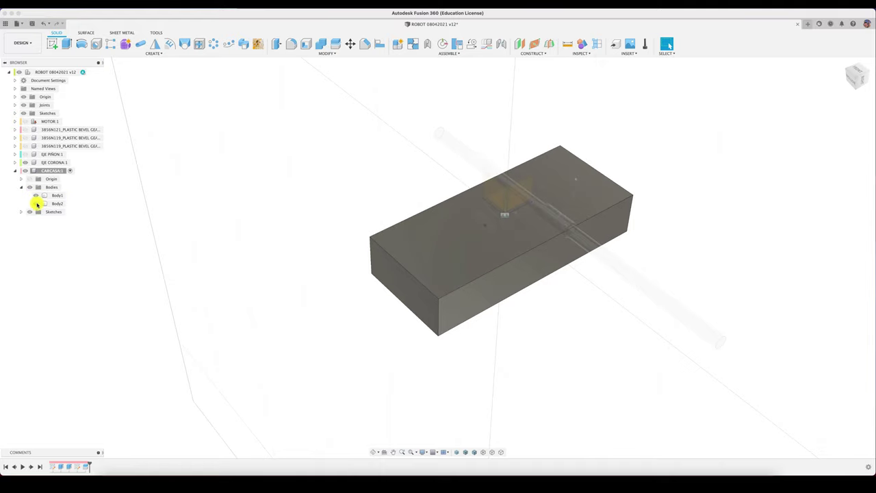
# Show EJE PIÑON, the three bevel gears and MOTOR:1 again, and select Body1
pyautogui.click(27, 155)
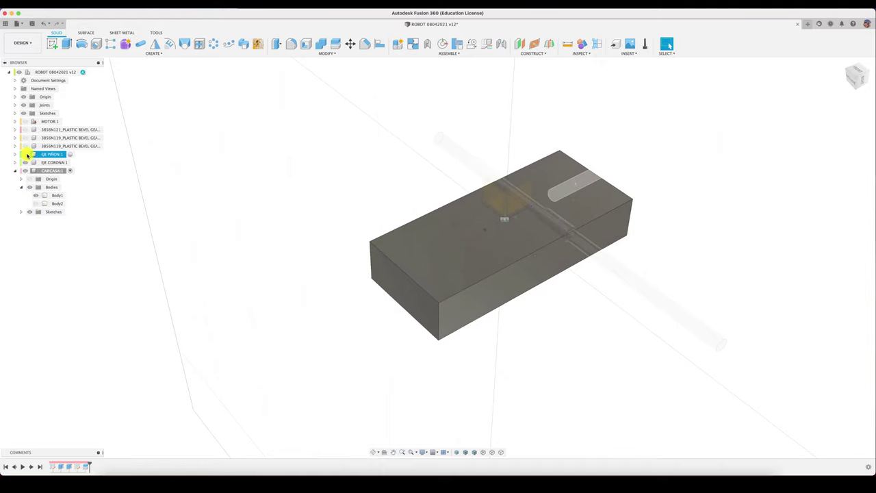
pyautogui.click(25, 145)
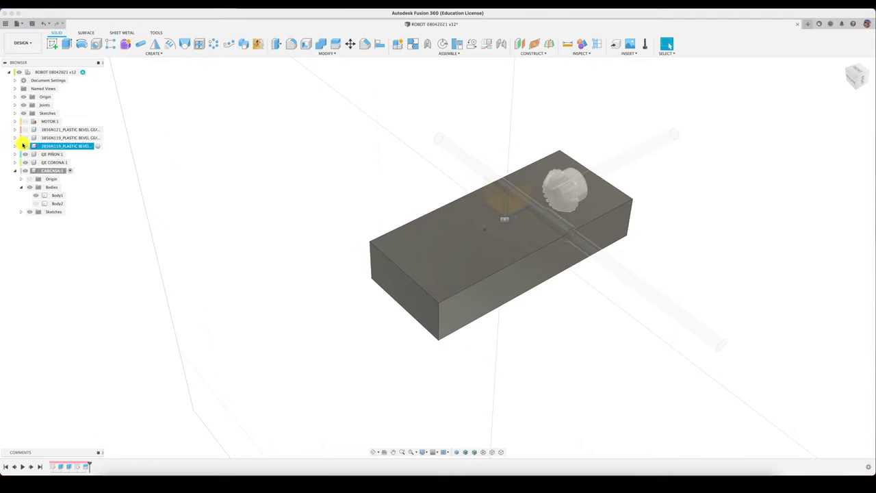
pyautogui.click(25, 138)
pyautogui.click(25, 129)
pyautogui.click(25, 121)
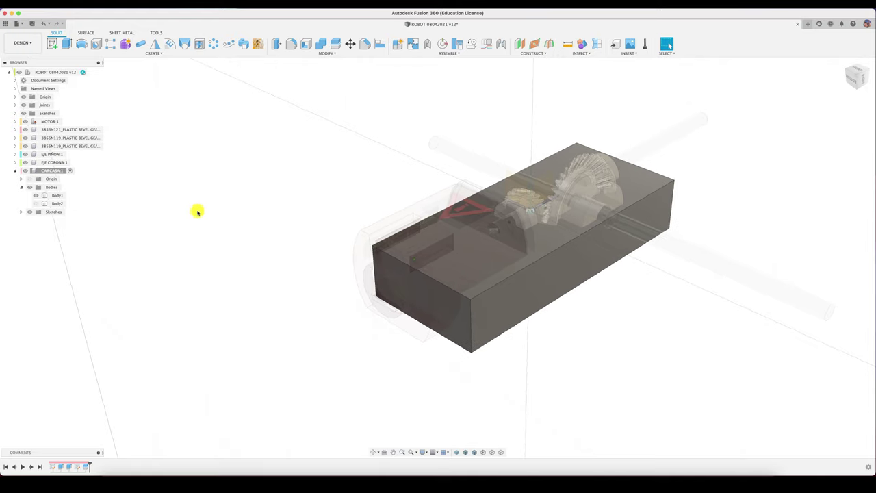
pyautogui.click(548, 366)
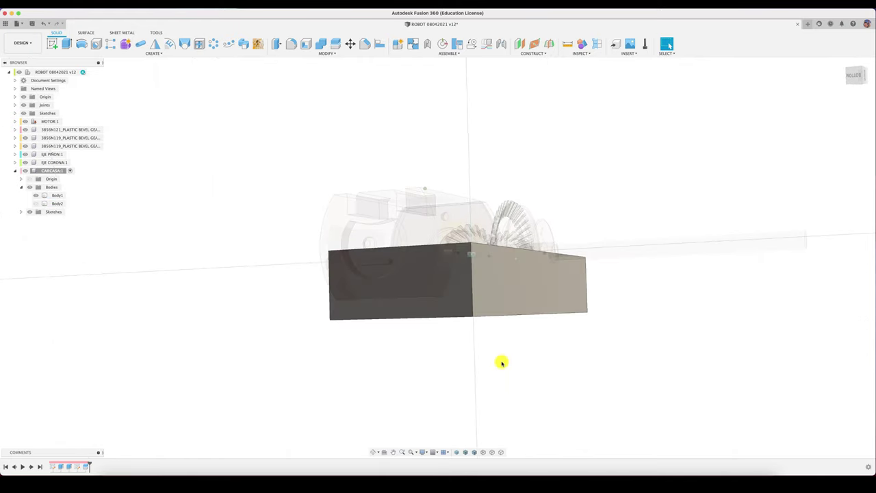
# Chamfer Body1's two long bottom edges by 4.069 mm
pyautogui.click(365, 44)
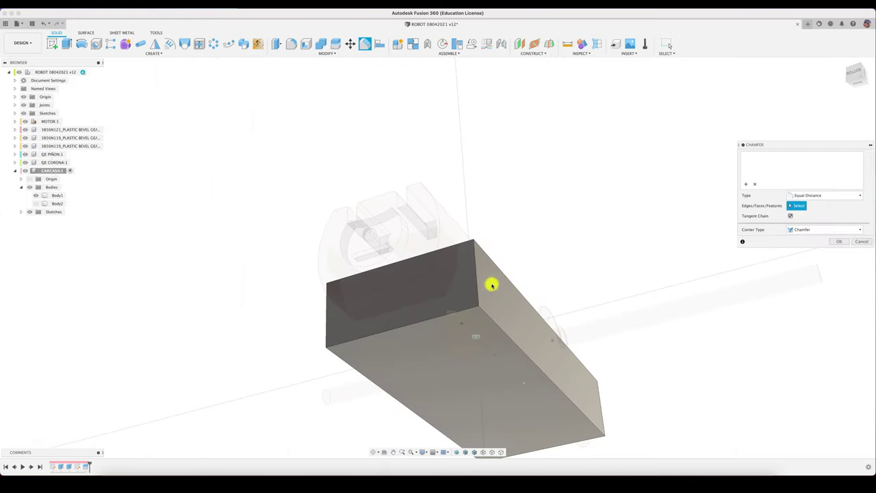
pyautogui.click(492, 323)
pyautogui.click(338, 363)
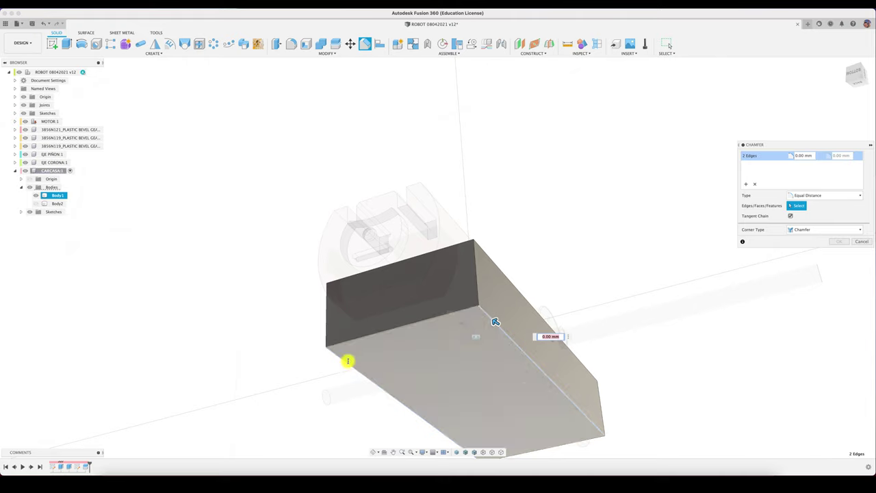
pyautogui.moveTo(493, 319); pyautogui.dragTo(482, 309)
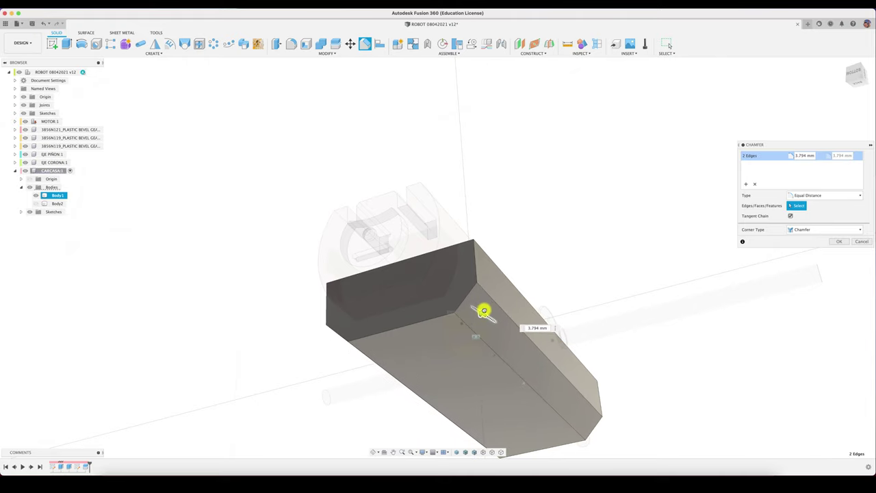
pyautogui.keyDown('shift'); pyautogui.scroll(10, 483, 311); pyautogui.keyUp('shift')
pyautogui.moveTo(481, 312)
pyautogui.keyDown('shift'); pyautogui.mouseDown(button='middle')
pyautogui.moveTo(448, 313)
pyautogui.moveTo(377, 265)
pyautogui.moveTo(401, 277)
pyautogui.mouseUp(button='middle'); pyautogui.keyUp('shift')
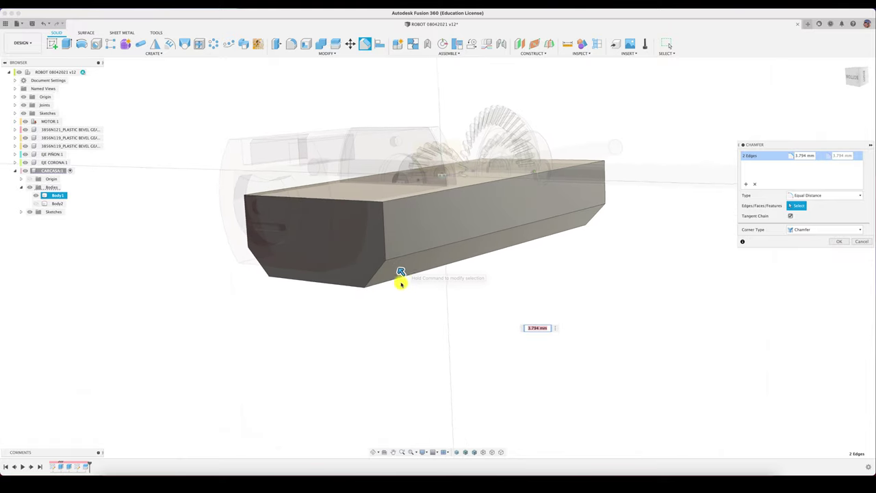
pyautogui.moveTo(401, 277); pyautogui.dragTo(402, 271)
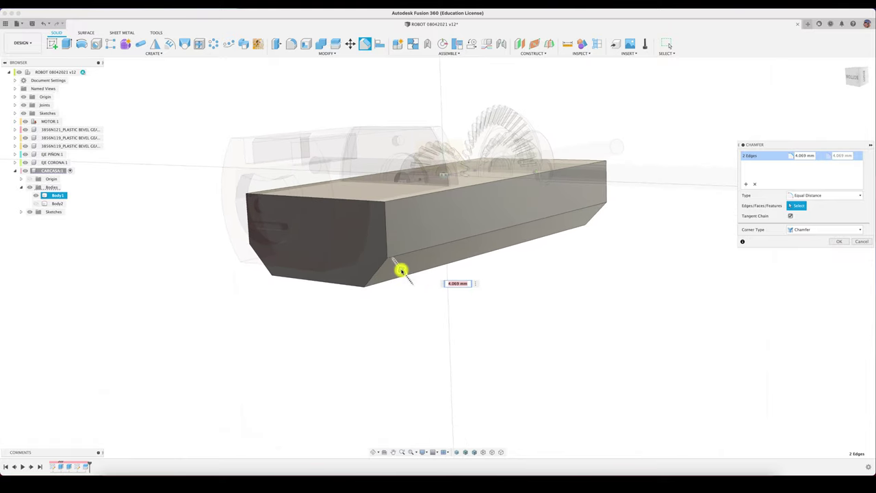
pyautogui.click(838, 241)
# Zoom in and orbit to a tilted view of the chamfered lower half
pyautogui.keyDown('shift'); pyautogui.scroll(5, 602, 293); pyautogui.keyUp('shift')
pyautogui.keyDown('shift'); pyautogui.scroll(5, 603, 293); pyautogui.keyUp('shift')
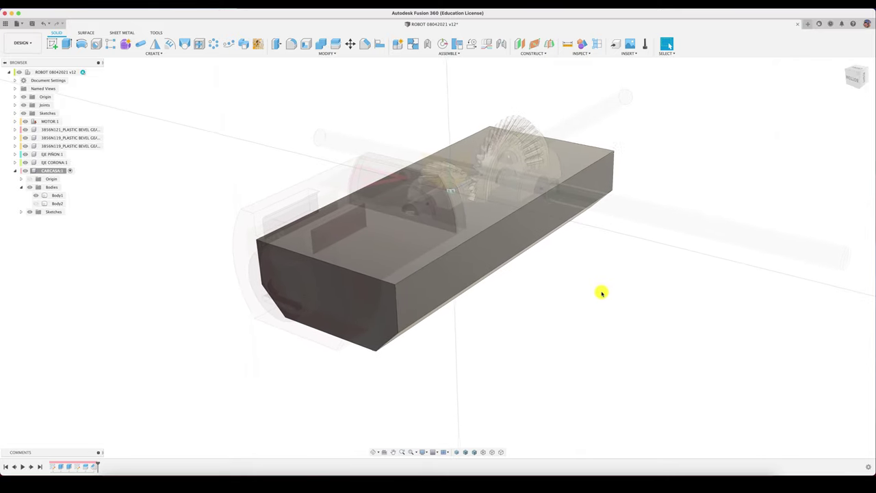
pyautogui.keyDown('shift'); pyautogui.scroll(3, 602, 293); pyautogui.keyUp('shift')
pyautogui.keyDown('shift'); pyautogui.scroll(3, 602, 293); pyautogui.keyUp('shift')
pyautogui.keyDown('shift'); pyautogui.scroll(5, 602, 293); pyautogui.keyUp('shift')
pyautogui.keyDown('shift'); pyautogui.scroll(5, 602, 293); pyautogui.keyUp('shift')
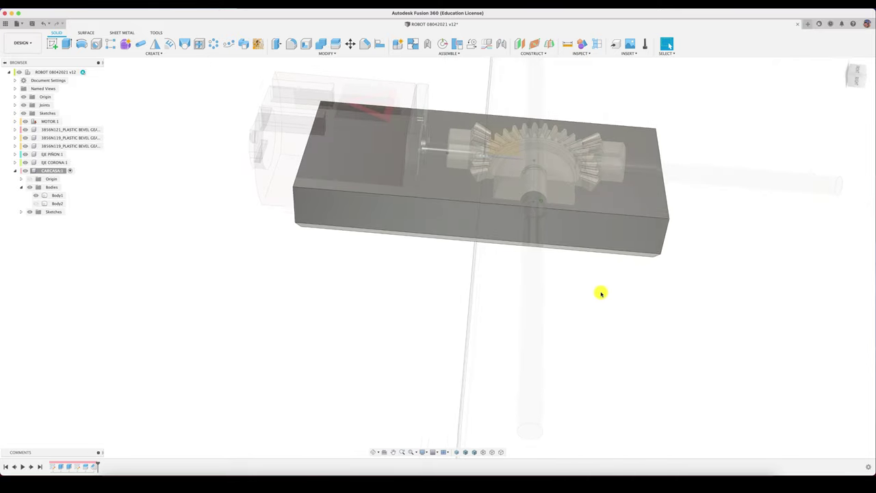
pyautogui.keyDown('shift'); pyautogui.moveTo(601, 293); pyautogui.dragTo(648, 190, button='middle'); pyautogui.keyUp('shift')
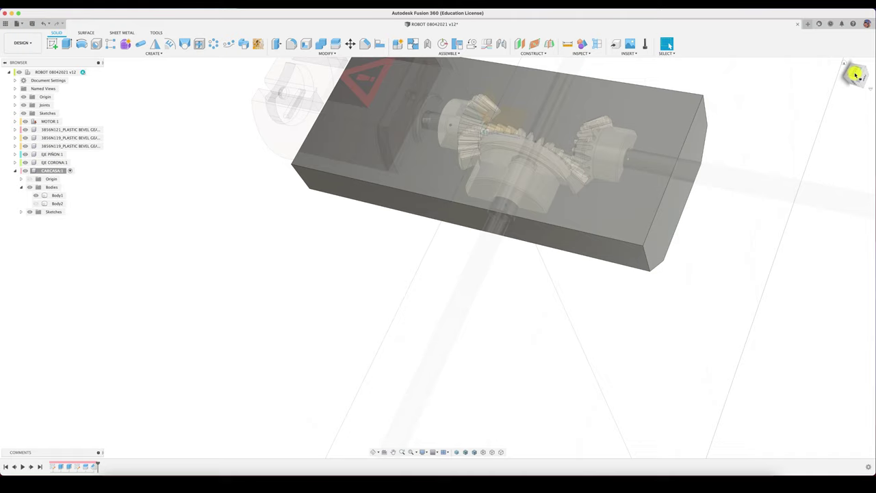
# Start a sketch on the plane and draw a centre line set as construction geometry
pyautogui.click(856, 76)
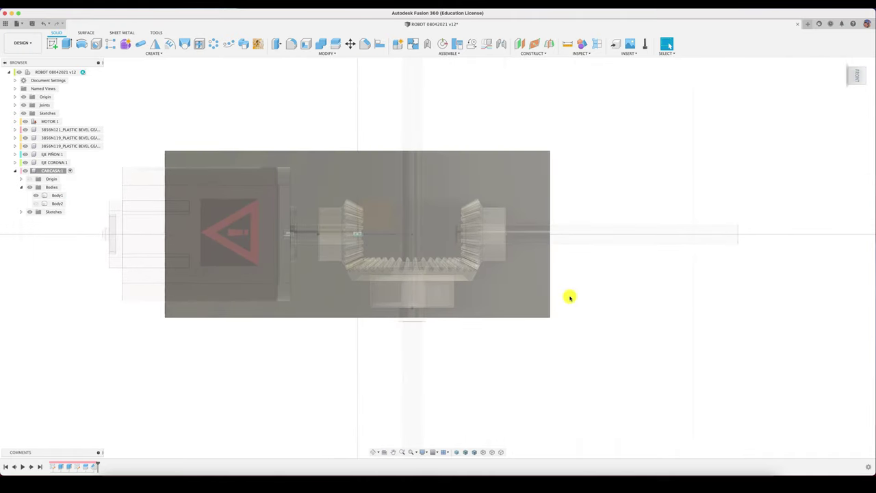
pyautogui.click(52, 44)
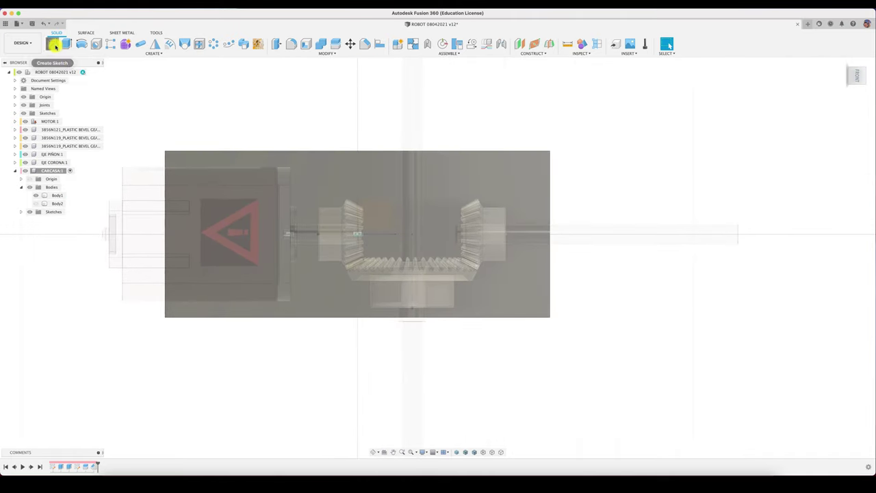
pyautogui.click(511, 304)
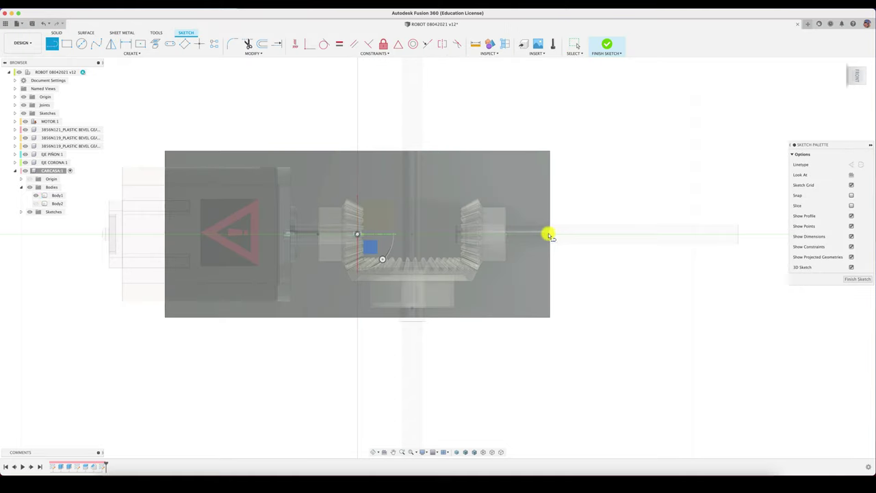
pyautogui.click(574, 234)
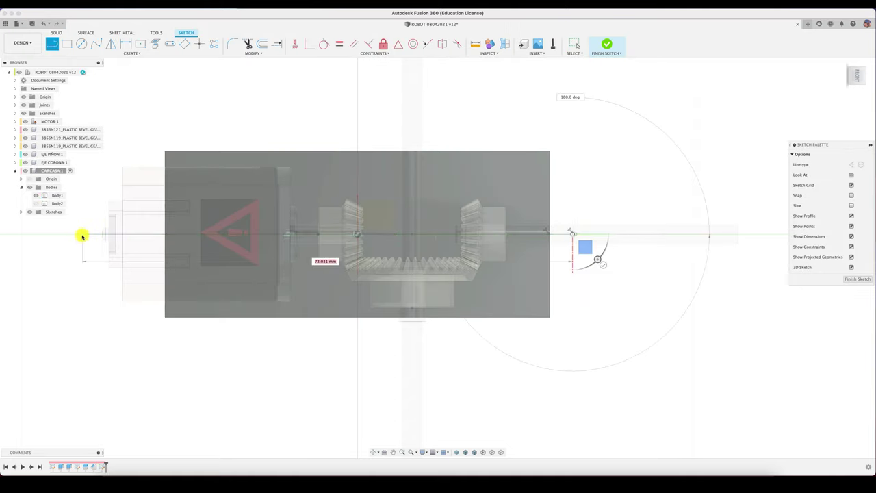
pyautogui.press('Escape')
pyautogui.press('Escape')
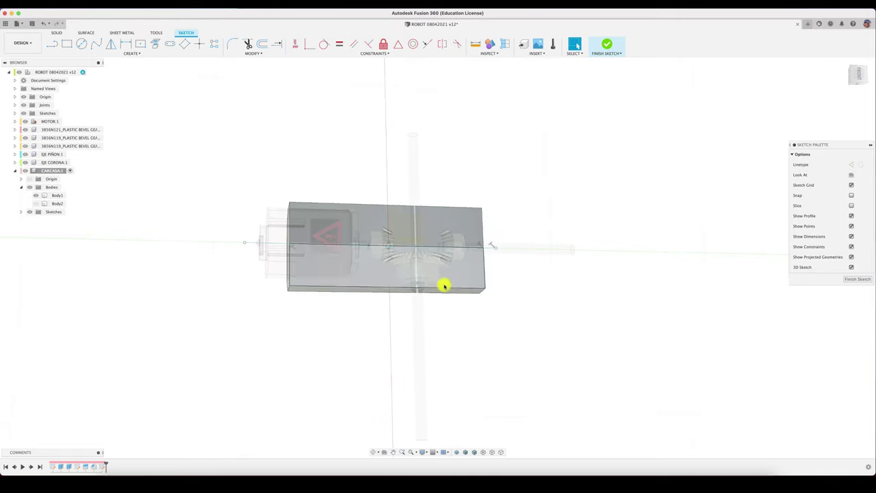
pyautogui.click(852, 167)
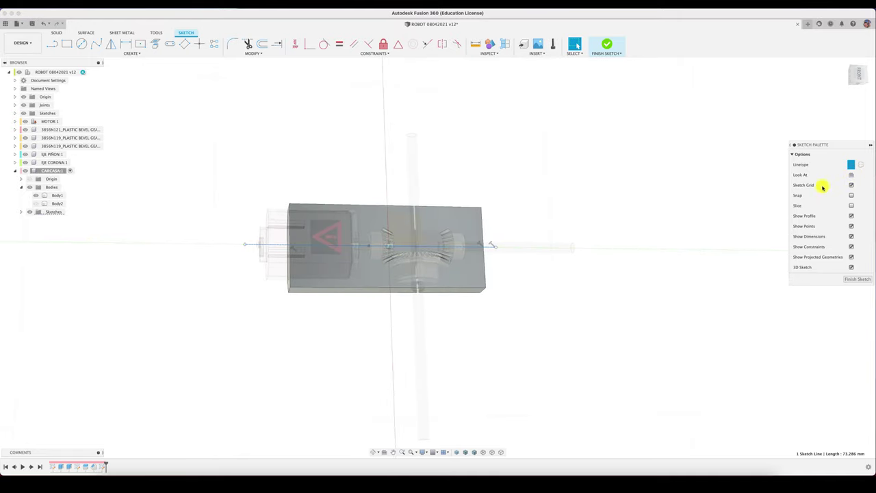
# Draw a rectangle over the housing's lower right corner and mirror it across the centre line
pyautogui.click(859, 74)
pyautogui.scroll(2, 483, 289)
pyautogui.scroll(2, 484, 289)
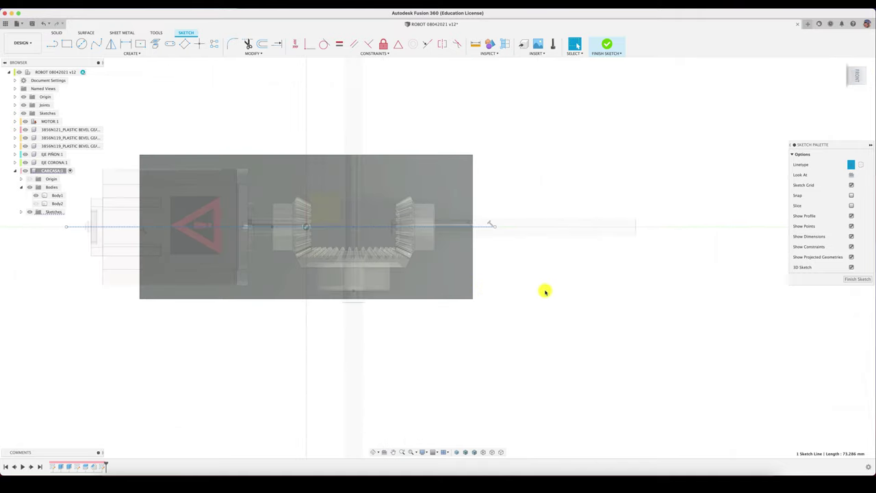
pyautogui.click(71, 44)
pyautogui.click(527, 333)
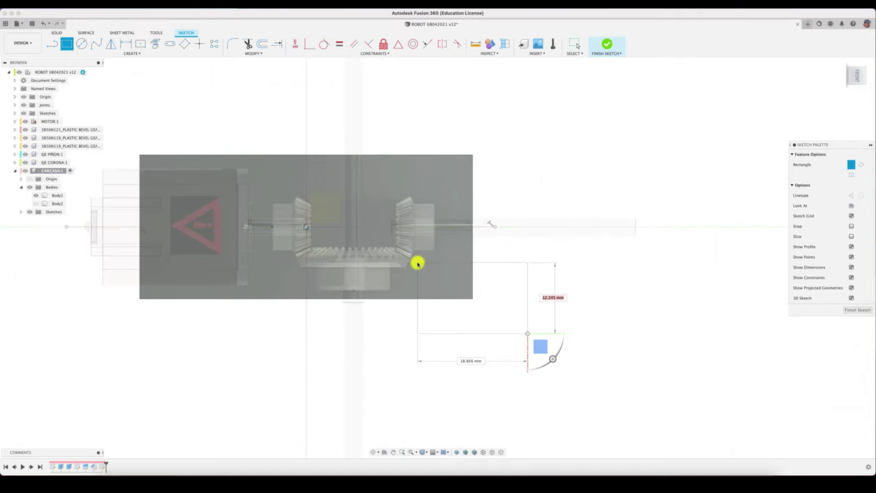
pyautogui.click(421, 265)
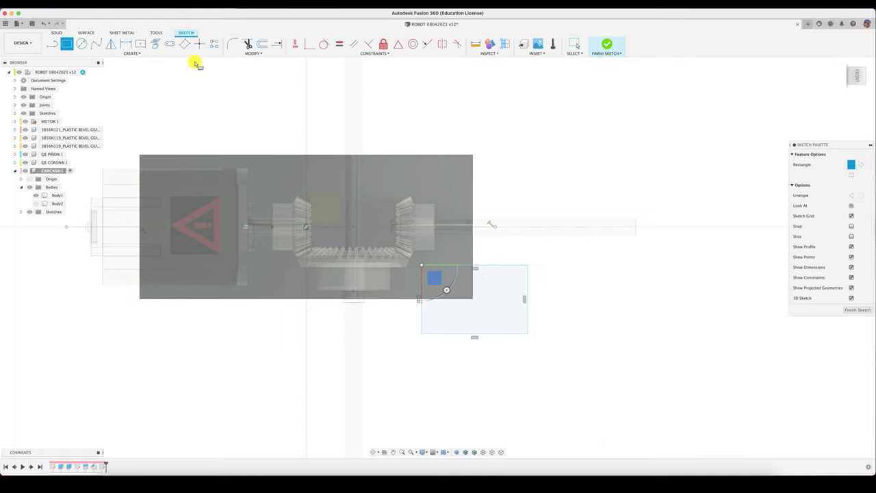
pyautogui.click(111, 44)
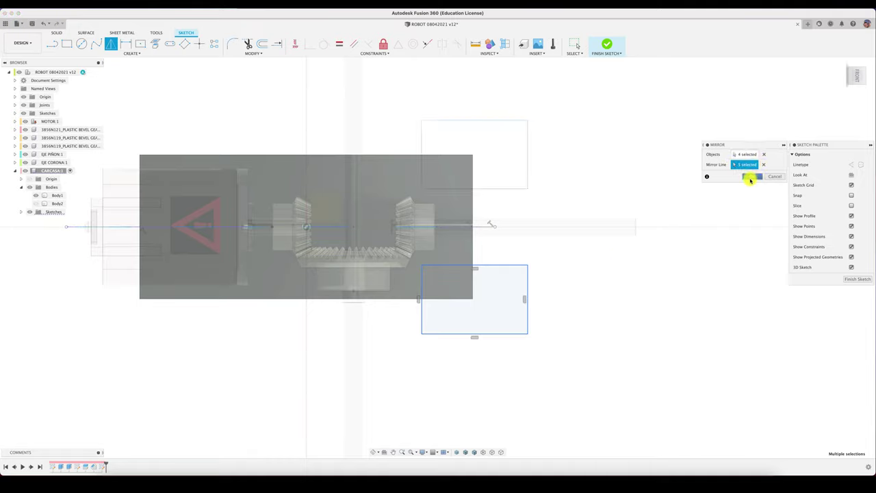
pyautogui.click(750, 178)
# Extrude both rectangles as a cut to narrow the housing's right end on both sides
pyautogui.press('e')
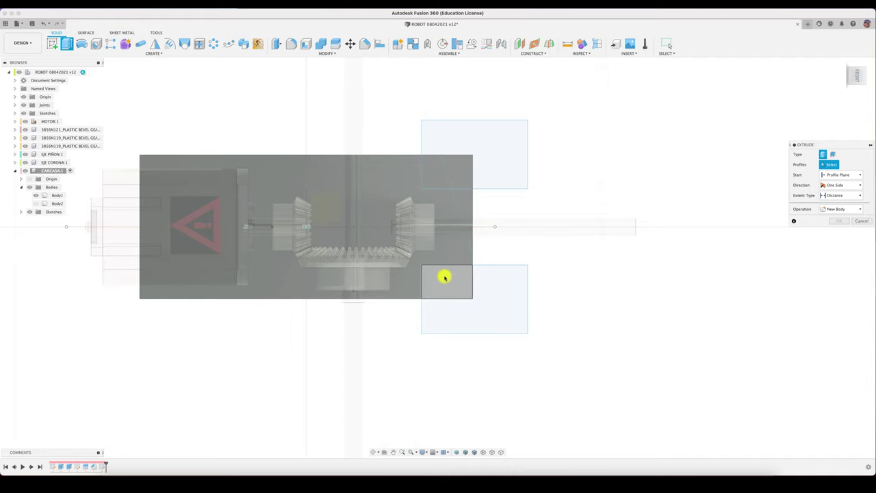
pyautogui.click(446, 276)
pyautogui.click(454, 171)
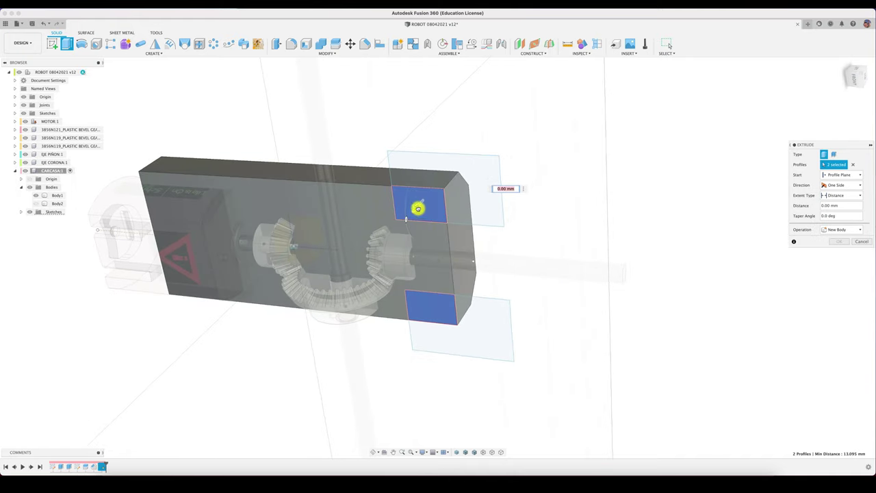
pyautogui.moveTo(414, 207); pyautogui.dragTo(480, 150)
pyautogui.click(838, 251)
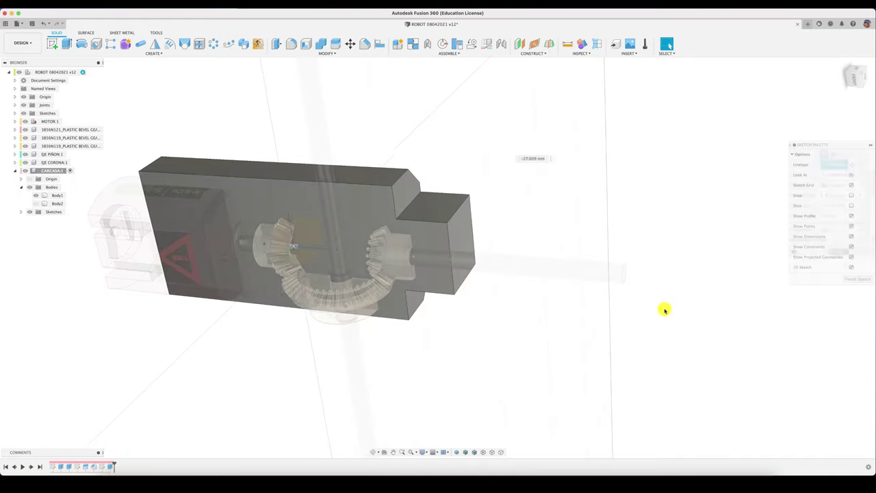
# Chamfer the two notch edges by about 2.383 mm
pyautogui.click(365, 44)
pyautogui.click(435, 296)
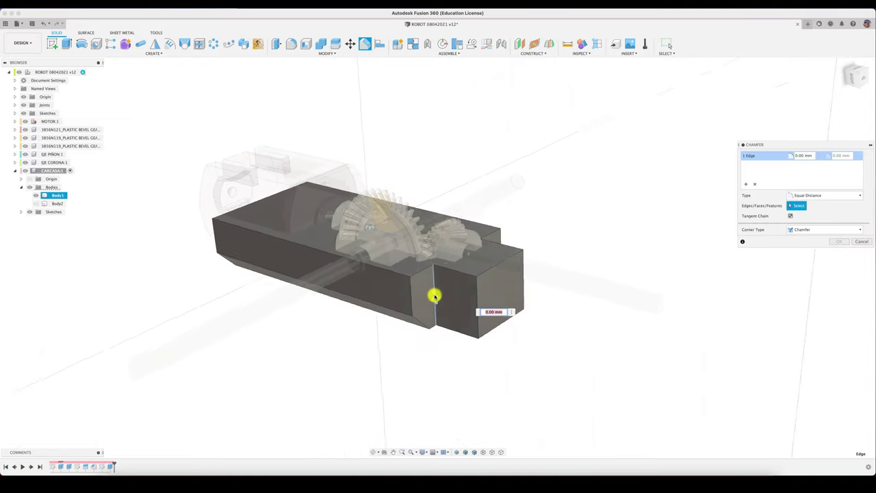
pyautogui.moveTo(435, 296)
pyautogui.keyDown('shift'); pyautogui.mouseDown(button='middle')
pyautogui.moveTo(421, 329)
pyautogui.moveTo(379, 333)
pyautogui.moveTo(417, 358)
pyautogui.moveTo(425, 303)
pyautogui.mouseUp(button='middle'); pyautogui.keyUp('shift')
pyautogui.click(421, 330)
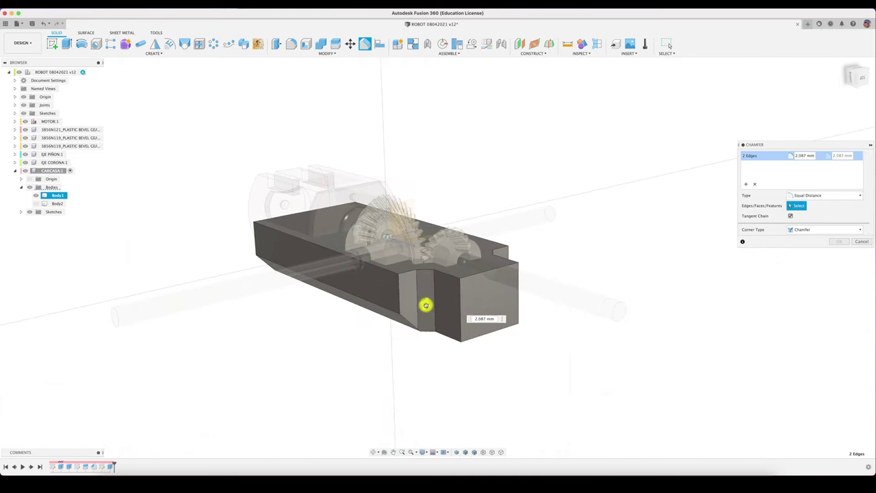
pyautogui.moveTo(426, 305); pyautogui.dragTo(426, 306)
pyautogui.keyDown('shift'); pyautogui.moveTo(425, 306); pyautogui.dragTo(745, 287, button='middle'); pyautogui.keyUp('shift')
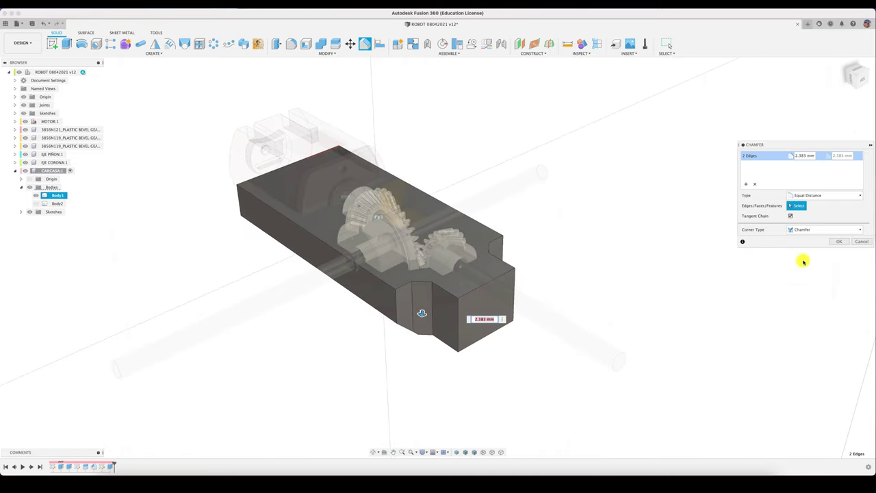
pyautogui.click(838, 243)
pyautogui.scroll(2, 491, 401)
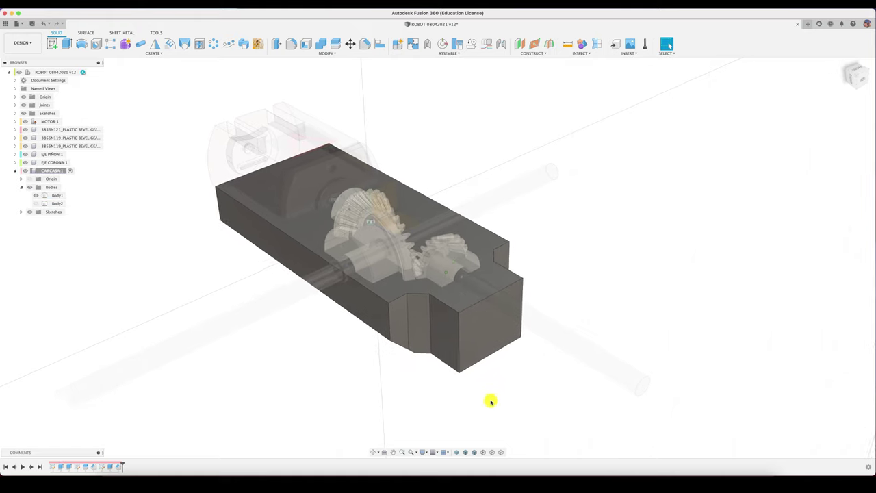
pyautogui.moveTo(491, 401)
pyautogui.keyDown('shift'); pyautogui.mouseDown(button='middle')
pyautogui.moveTo(496, 350)
pyautogui.moveTo(519, 295)
pyautogui.moveTo(616, 297)
pyautogui.mouseUp(button='middle'); pyautogui.keyUp('shift')
pyautogui.click(475, 308)
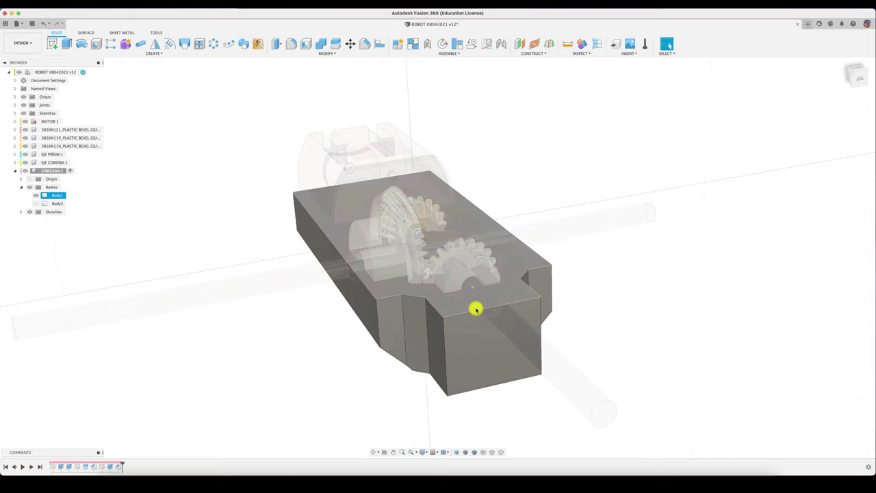
pyautogui.click(51, 44)
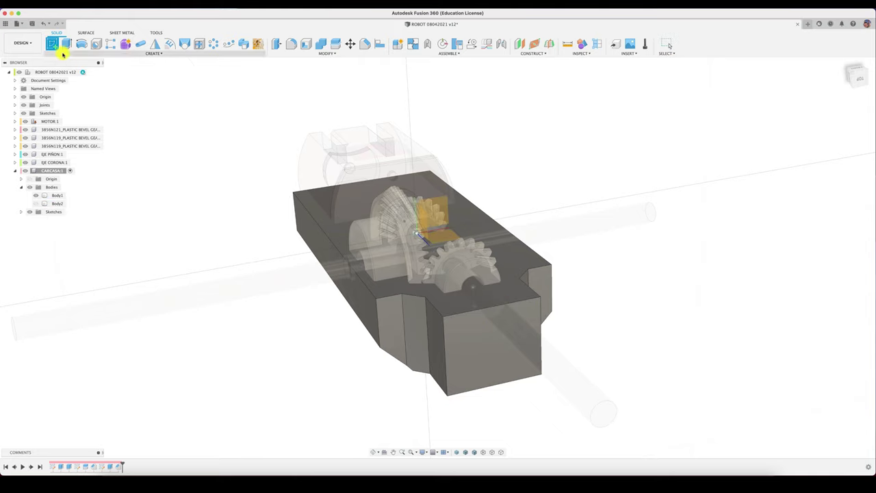
# On the housing's narrow end face, sketch a small circle centred on the shaft axis
pyautogui.click(478, 330)
pyautogui.click(863, 80)
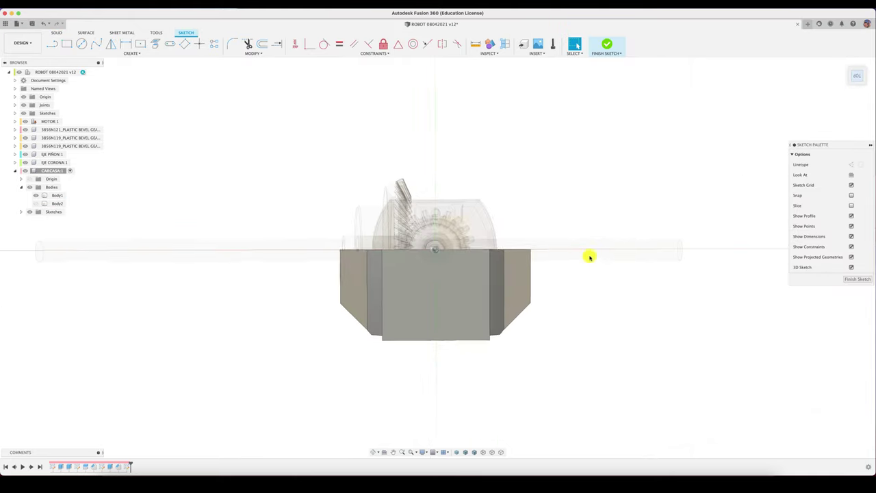
pyautogui.press('c')
pyautogui.click(414, 253)
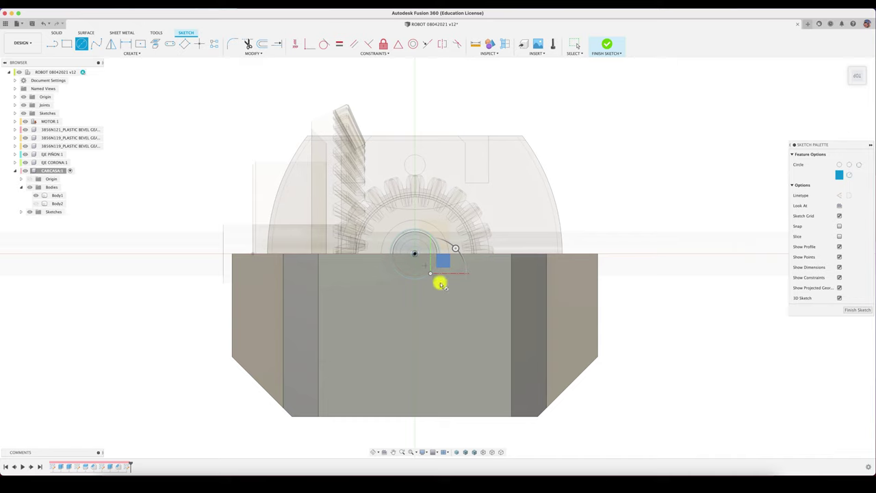
pyautogui.keyDown('shift'); pyautogui.moveTo(636, 330); pyautogui.dragTo(635, 330, button='middle'); pyautogui.keyUp('shift')
pyautogui.click(850, 311)
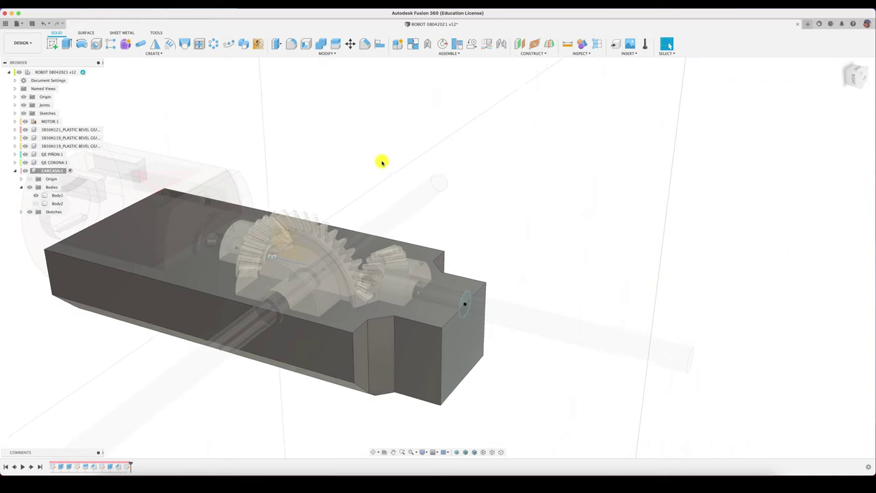
pyautogui.keyDown('shift'); pyautogui.moveTo(381, 163); pyautogui.dragTo(378, 148, button='middle'); pyautogui.keyUp('shift')
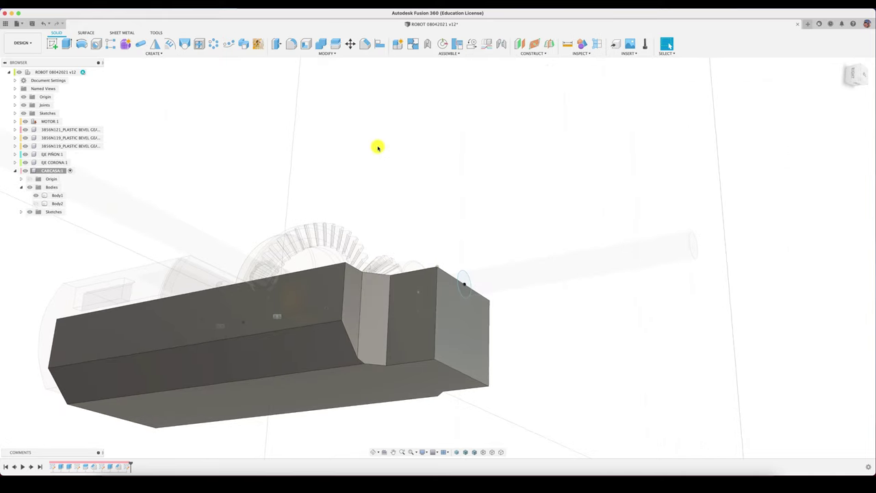
# Chamfer the housing's lower end edges to 1.271 mm
pyautogui.click(291, 45)
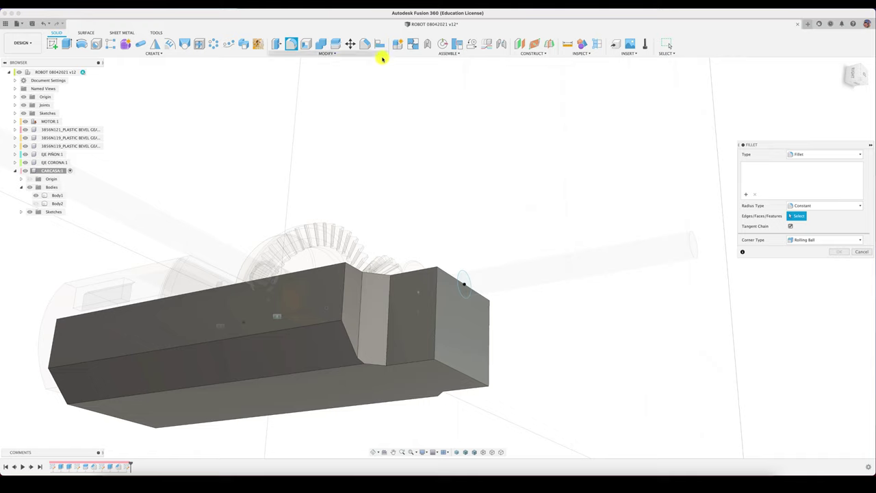
pyautogui.click(365, 43)
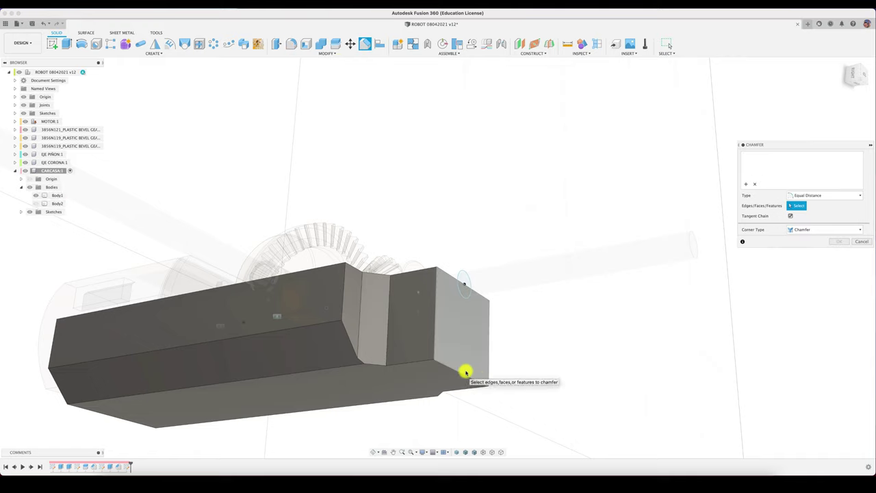
pyautogui.click(468, 365)
pyautogui.moveTo(437, 310); pyautogui.dragTo(435, 312)
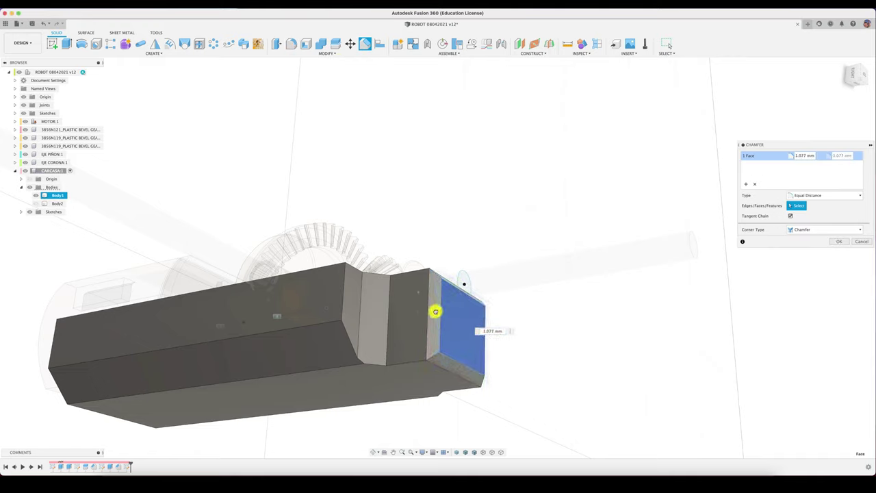
pyautogui.click(861, 241)
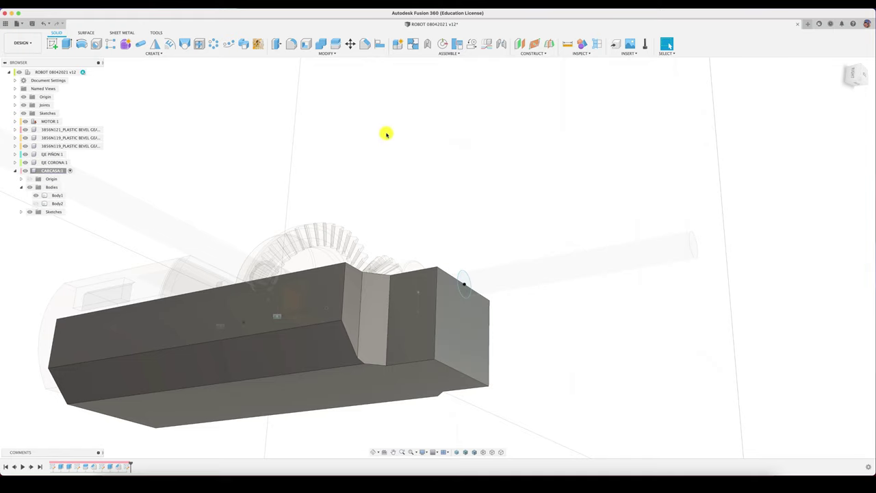
pyautogui.click(365, 43)
pyautogui.click(464, 375)
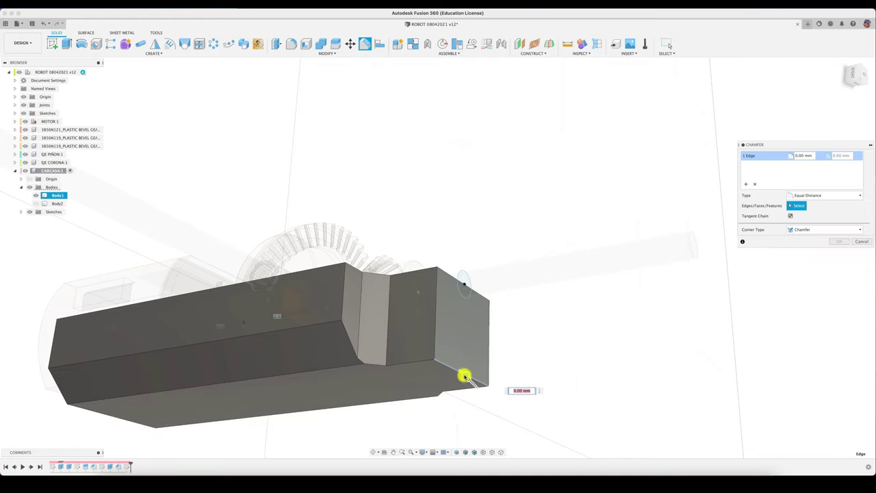
pyautogui.moveTo(463, 375); pyautogui.dragTo(456, 364)
pyautogui.keyDown('shift'); pyautogui.moveTo(456, 364); pyautogui.dragTo(463, 343, button='middle'); pyautogui.keyUp('shift')
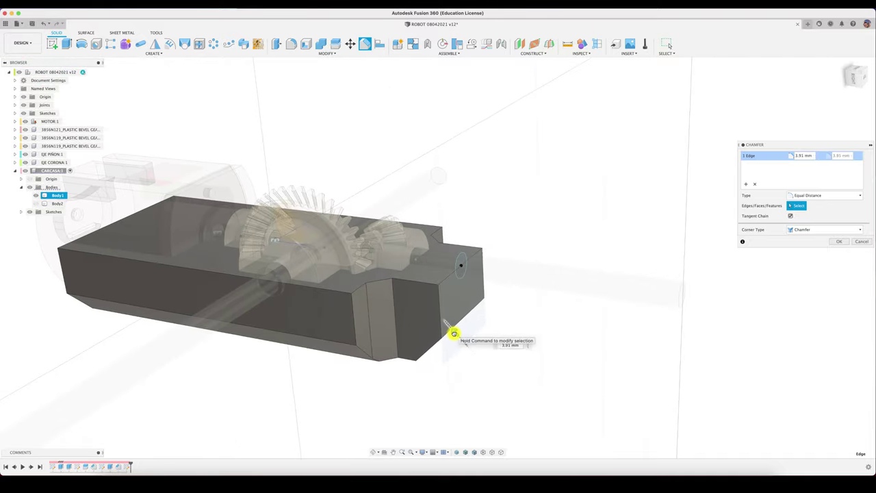
pyautogui.moveTo(454, 333); pyautogui.dragTo(464, 342)
pyautogui.click(839, 242)
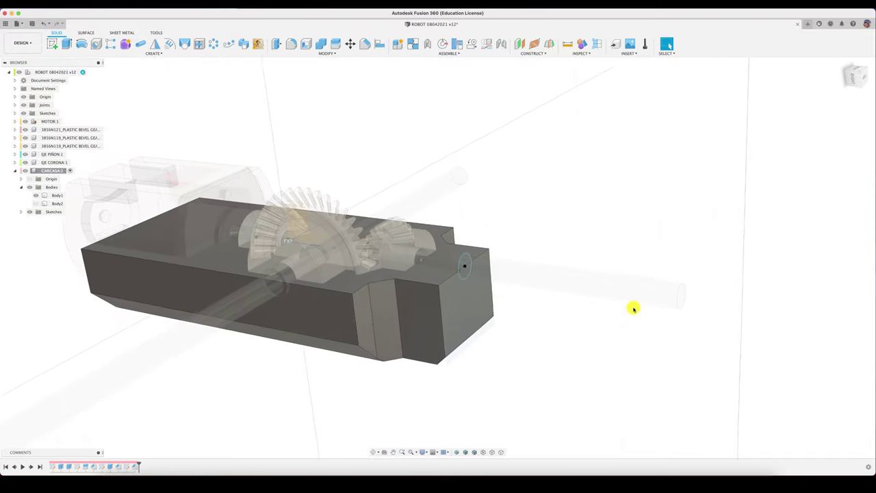
pyautogui.moveTo(634, 308)
pyautogui.keyDown('shift'); pyautogui.mouseDown(button='middle')
pyautogui.moveTo(614, 331)
pyautogui.moveTo(451, 380)
pyautogui.moveTo(565, 283)
pyautogui.moveTo(534, 331)
pyautogui.moveTo(528, 324)
pyautogui.moveTo(548, 329)
pyautogui.moveTo(233, 172)
pyautogui.moveTo(271, 116)
pyautogui.moveTo(340, 54)
pyautogui.mouseUp(button='middle'); pyautogui.keyUp('shift')
# Shell the housing body with its top face open and 1 mm inside wall thickness
pyautogui.click(306, 44)
pyautogui.click(693, 182)
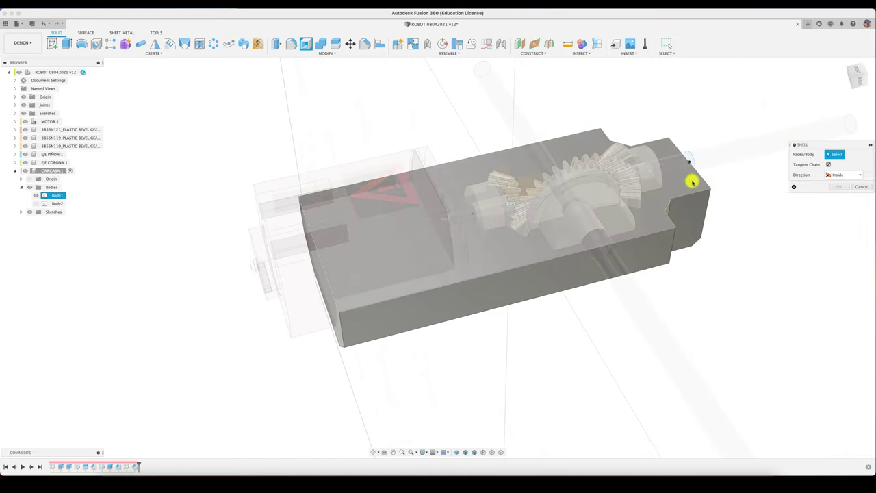
pyautogui.click(693, 181)
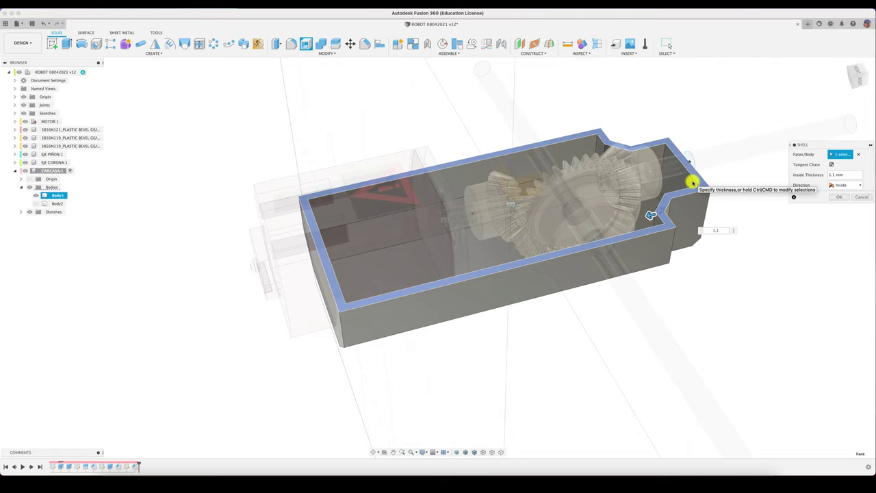
pyautogui.press('BackSpace')
pyautogui.click(838, 198)
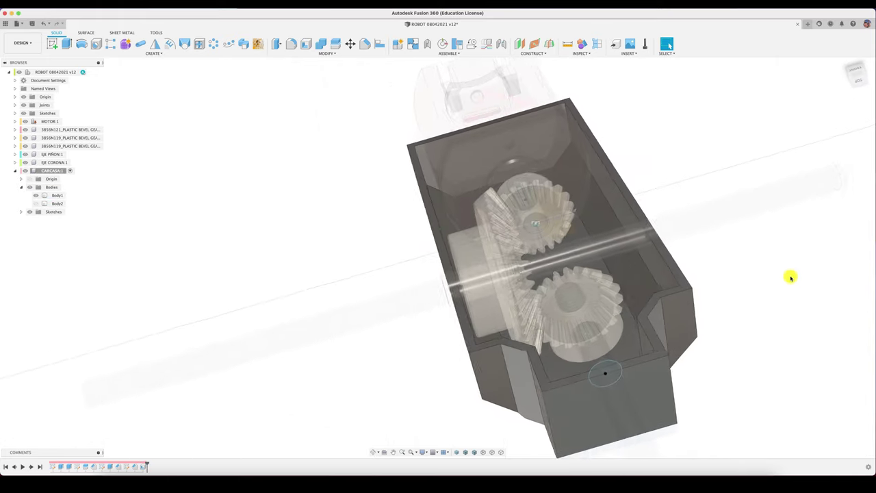
# Extrude the shaft circle as a 1.744 mm cut through the end wall, excluding EJE PIÑON
pyautogui.press('e')
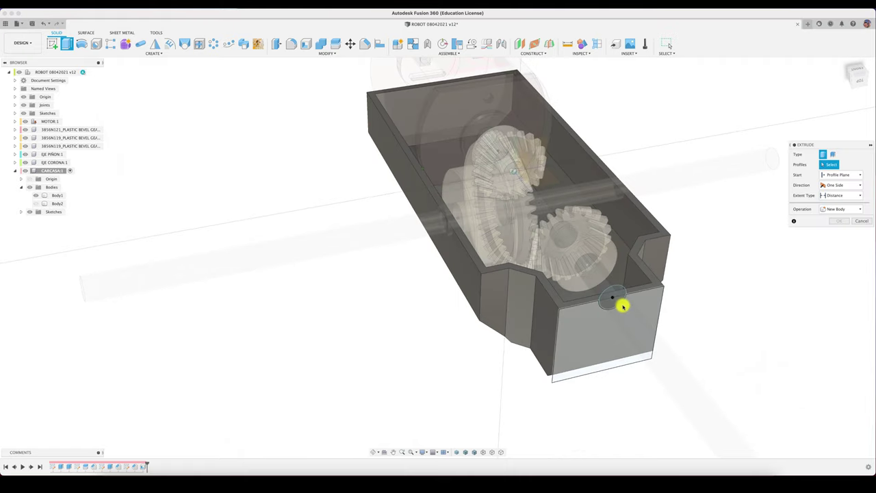
pyautogui.click(614, 300)
pyautogui.moveTo(613, 302); pyautogui.dragTo(602, 292)
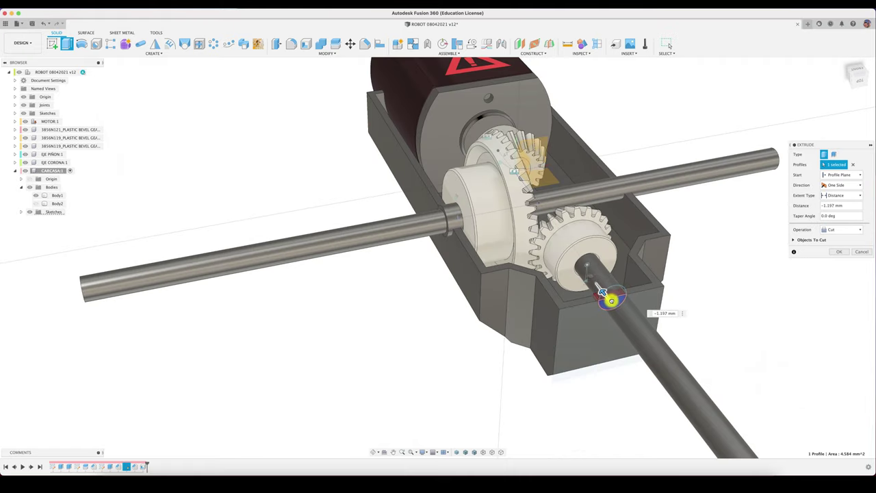
pyautogui.click(795, 241)
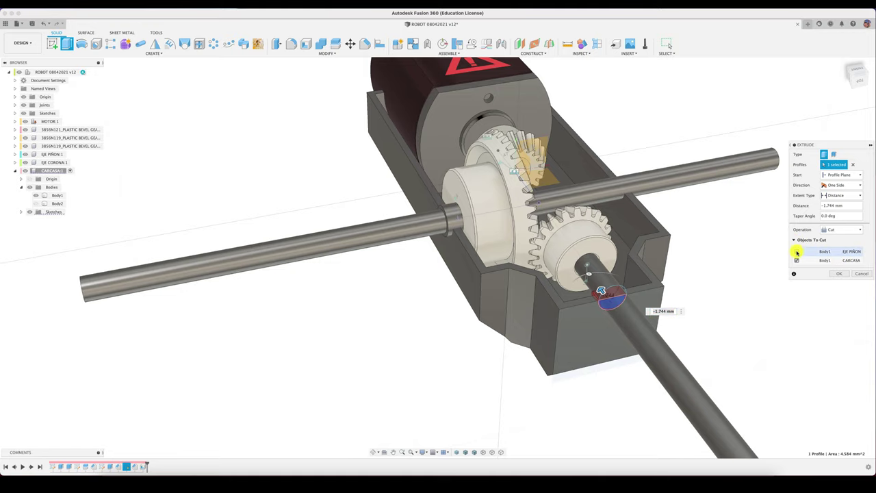
pyautogui.press('Return')
pyautogui.moveTo(822, 292)
pyautogui.keyDown('shift'); pyautogui.mouseDown(button='middle')
pyautogui.moveTo(728, 344)
pyautogui.moveTo(501, 375)
pyautogui.mouseUp(button='middle'); pyautogui.keyUp('shift')
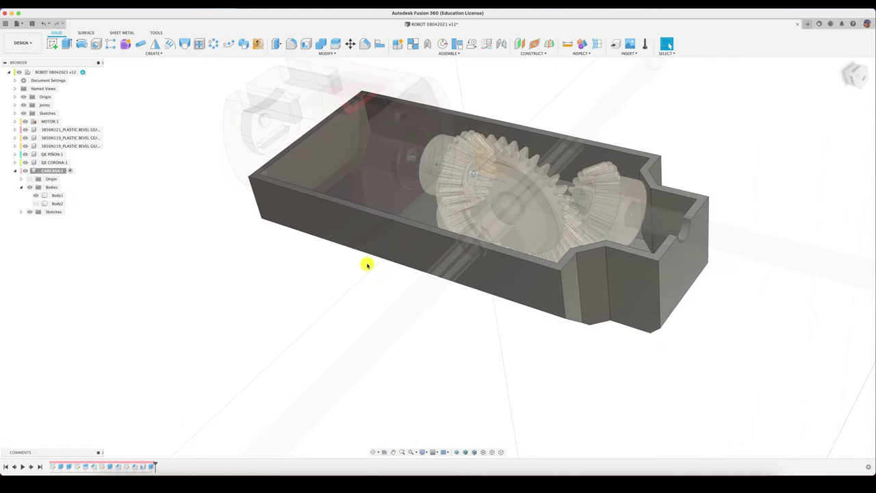
# Sketch a circle on the housing's front face centred on the crown gear axis
pyautogui.click(59, 46)
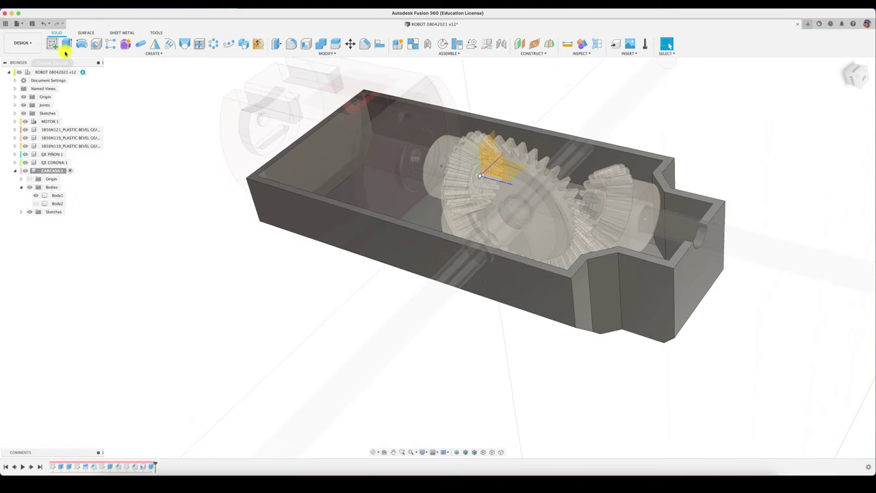
pyautogui.click(415, 247)
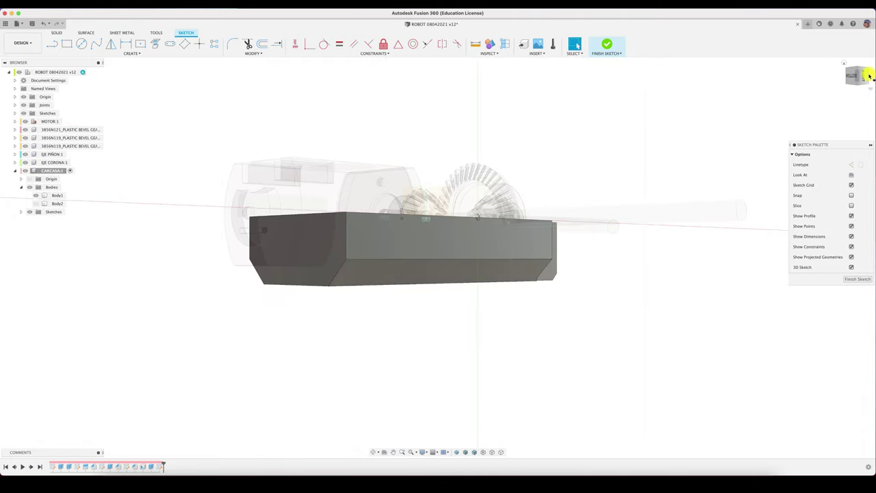
pyautogui.click(862, 79)
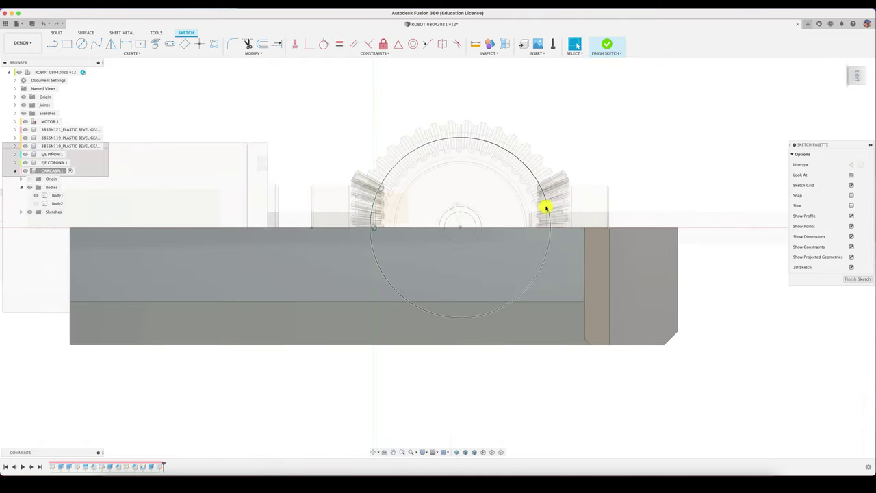
pyautogui.press('c')
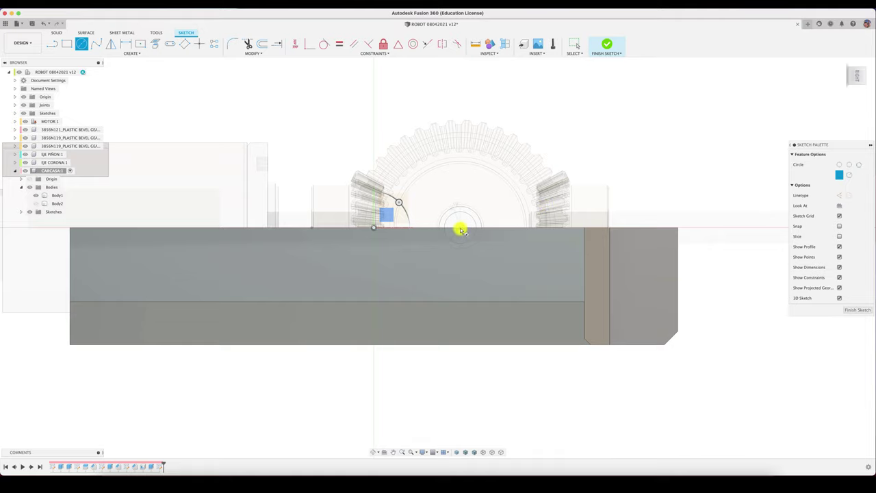
pyautogui.click(461, 228)
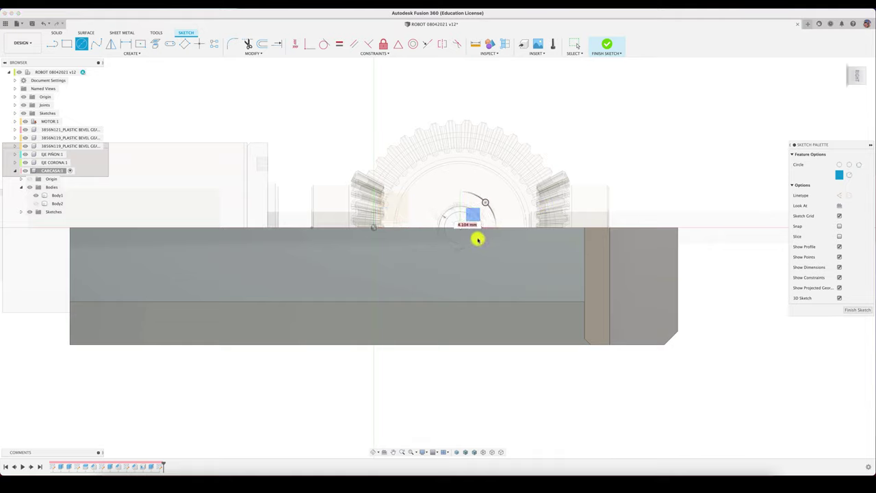
pyautogui.press('F6')
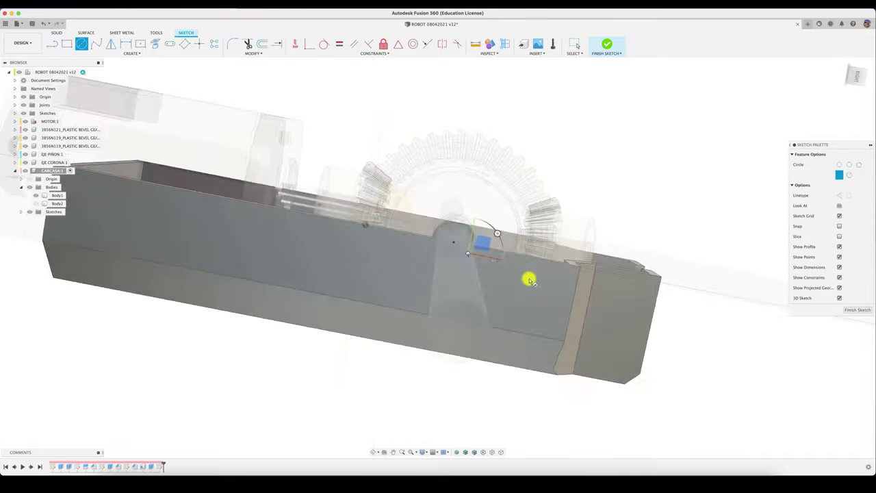
# Extrude the circle as a 28.752 mm cut through both long side walls of CARCASA
pyautogui.press('e')
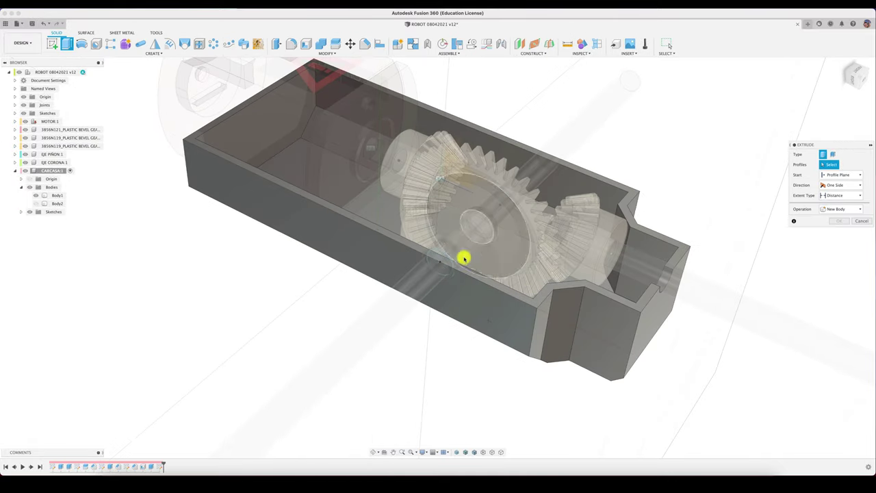
pyautogui.click(444, 271)
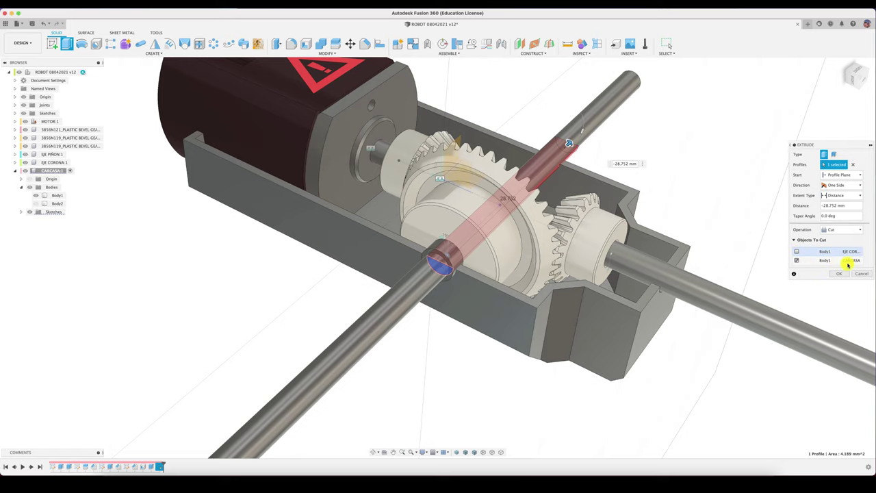
pyautogui.click(838, 273)
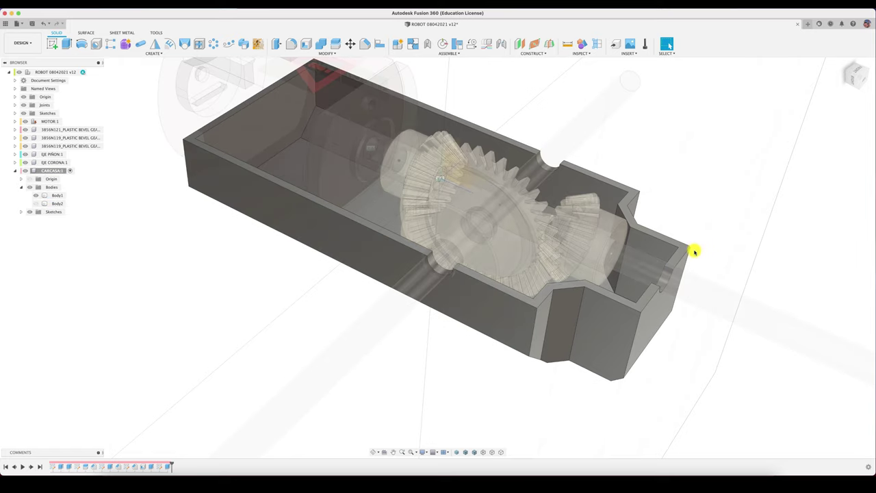
pyautogui.scroll(-5, 694, 251)
# Sketch a circle around the pinion shaft notch on the housing's end face
pyautogui.moveTo(695, 253)
pyautogui.keyDown('shift'); pyautogui.mouseDown(button='middle')
pyautogui.moveTo(642, 319)
pyautogui.moveTo(675, 273)
pyautogui.mouseUp(button='middle'); pyautogui.keyUp('shift')
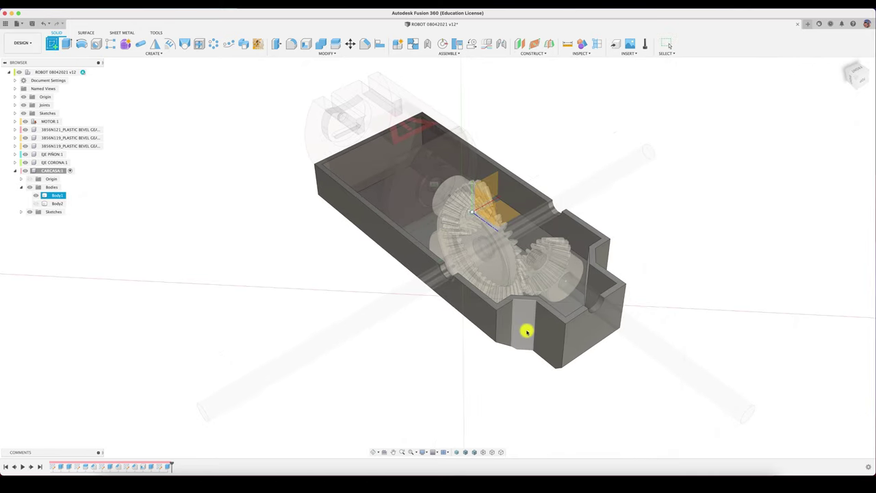
pyautogui.click(588, 332)
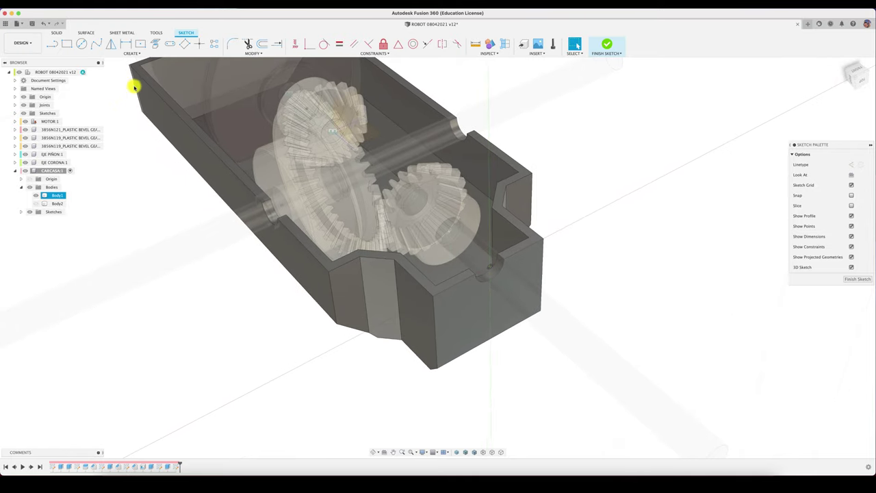
pyautogui.click(83, 43)
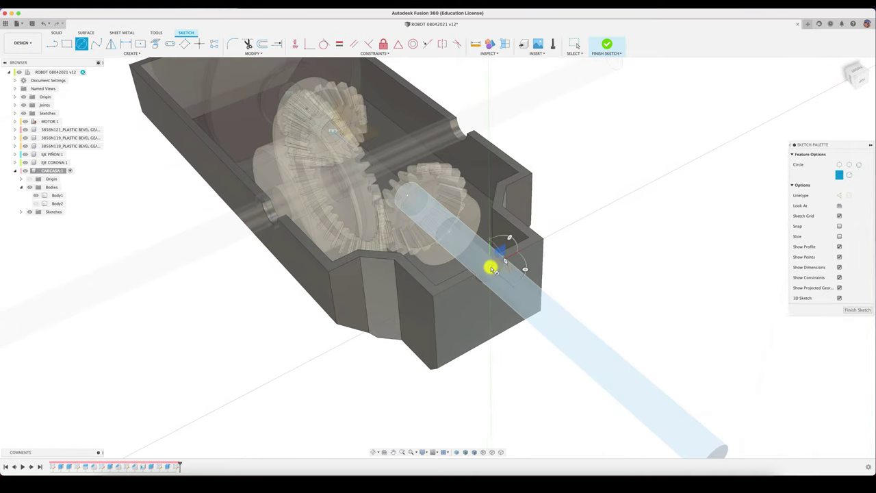
pyautogui.click(491, 268)
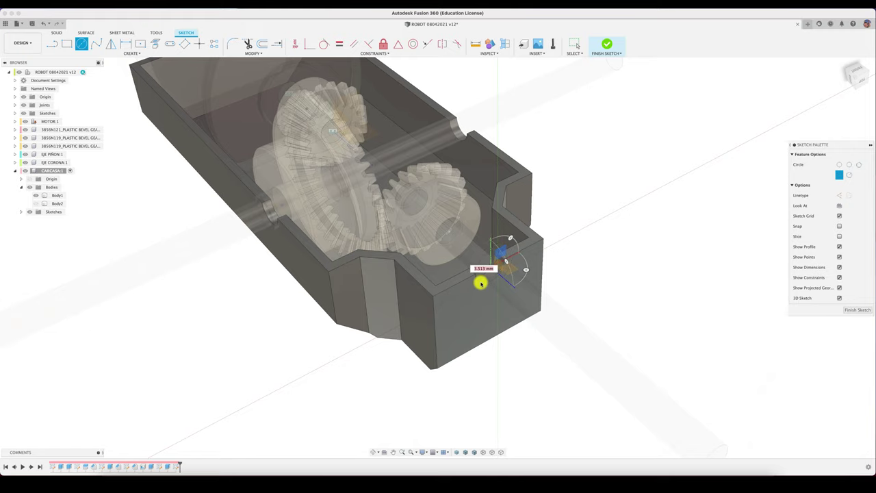
pyautogui.press('Escape')
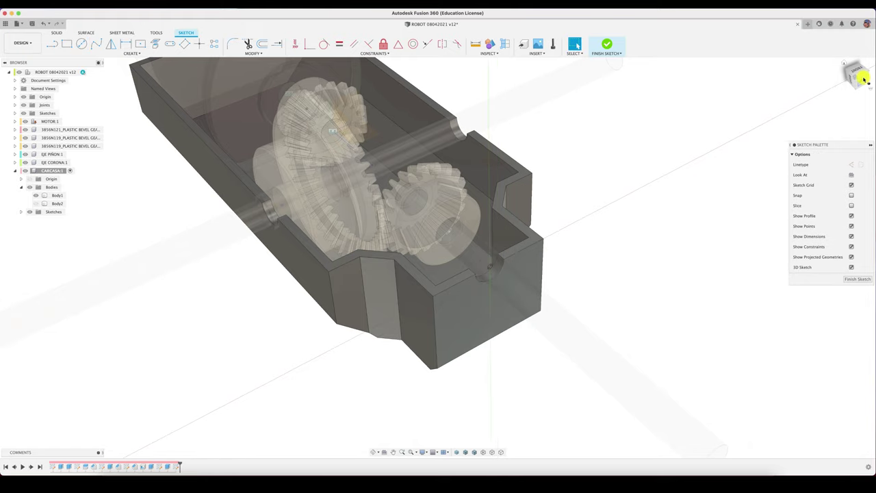
pyautogui.click(864, 80)
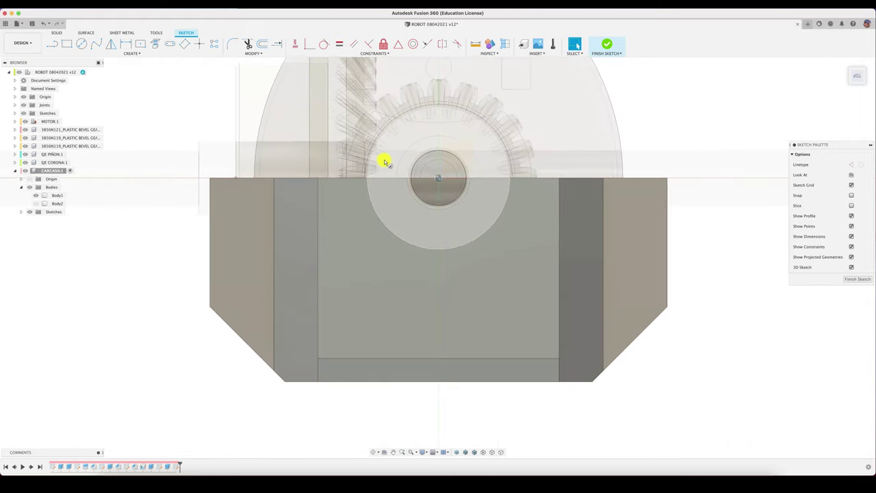
pyautogui.press('c')
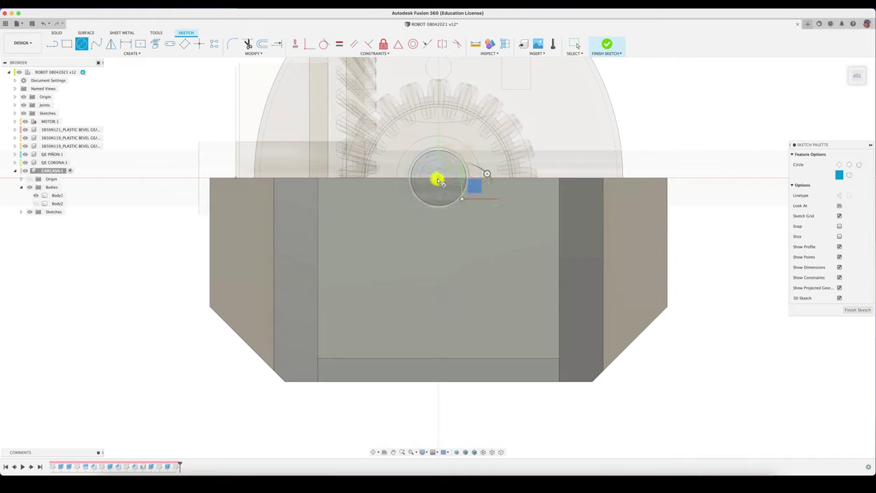
pyautogui.click(479, 211)
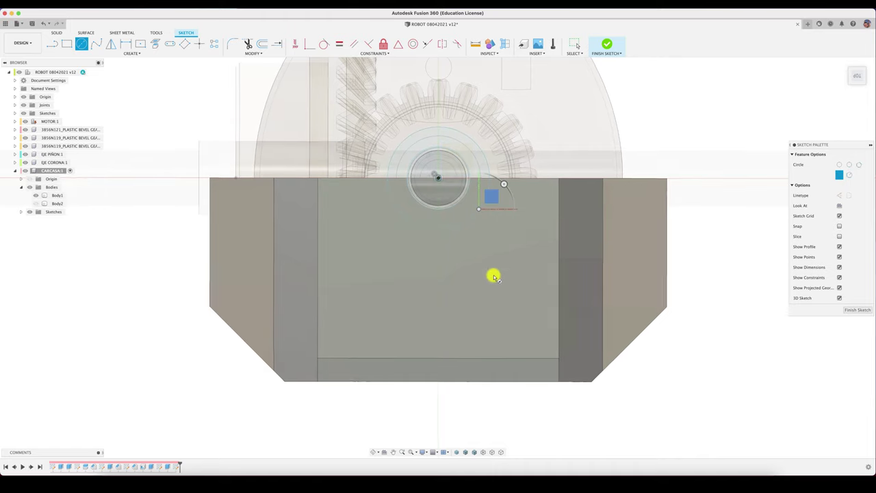
pyautogui.keyDown('shift'); pyautogui.moveTo(493, 274); pyautogui.dragTo(494, 277, button='middle'); pyautogui.keyUp('shift')
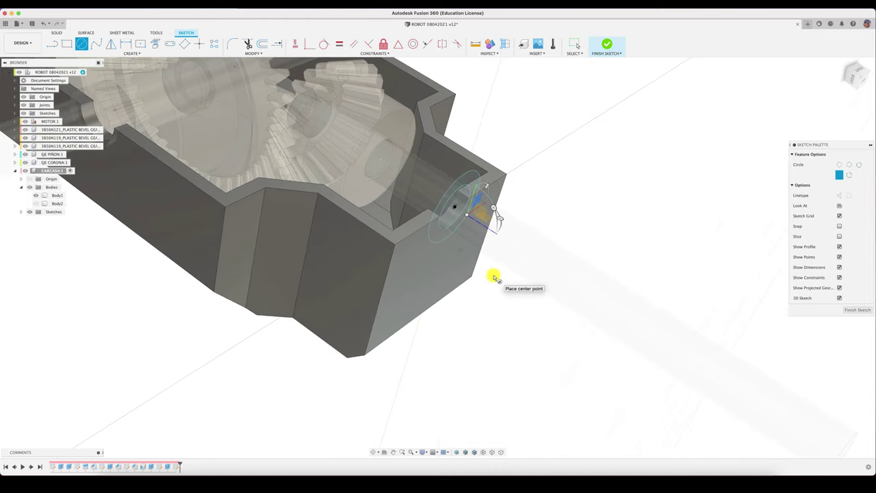
# Extrude the ring profile 2.718 mm with Join to form the collar
pyautogui.press('e')
pyautogui.click(443, 233)
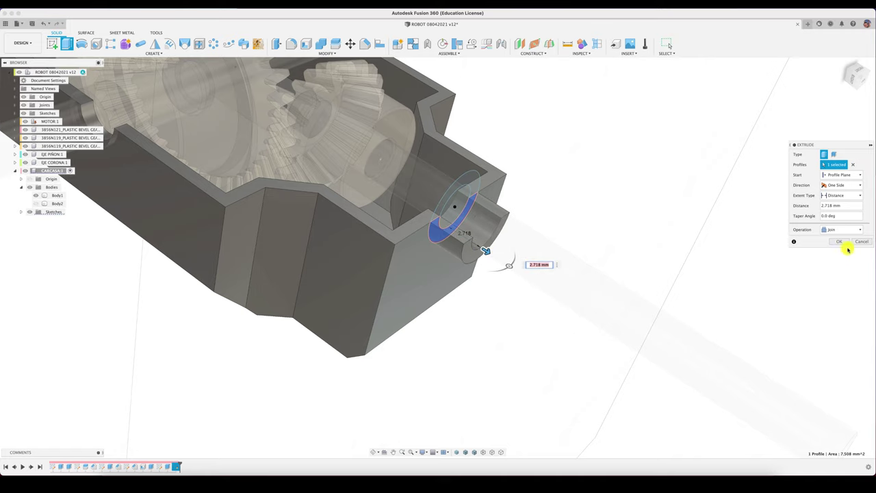
pyautogui.press('Return')
pyautogui.keyDown('shift'); pyautogui.moveTo(720, 271); pyautogui.dragTo(326, 363, button='middle'); pyautogui.keyUp('shift')
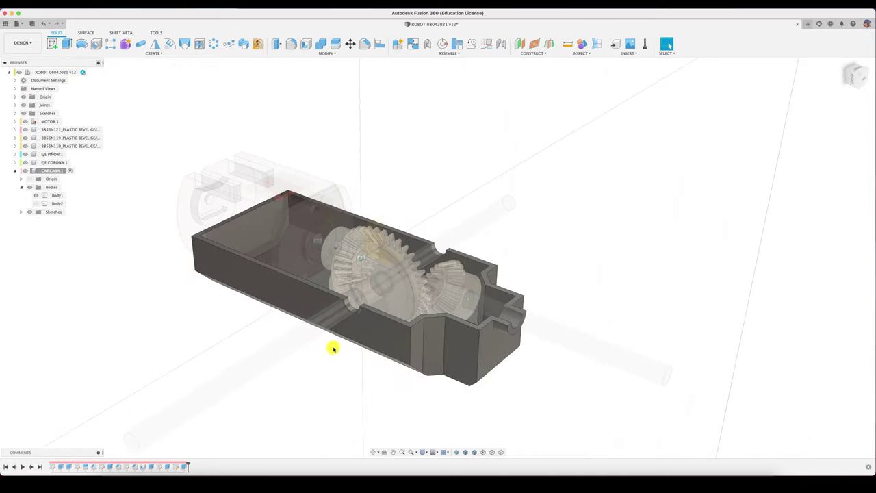
pyautogui.scroll(3, 326, 363)
pyautogui.keyDown('shift'); pyautogui.scroll(-5, 326, 359); pyautogui.keyUp('shift')
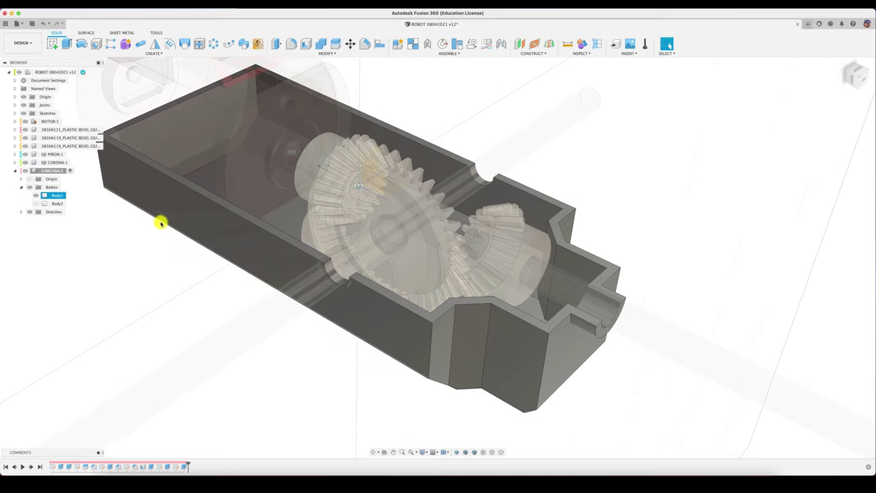
pyautogui.scroll(2, 160, 223)
# Sketch a circle around the crown shaft on the housing's long side face
pyautogui.click(349, 162)
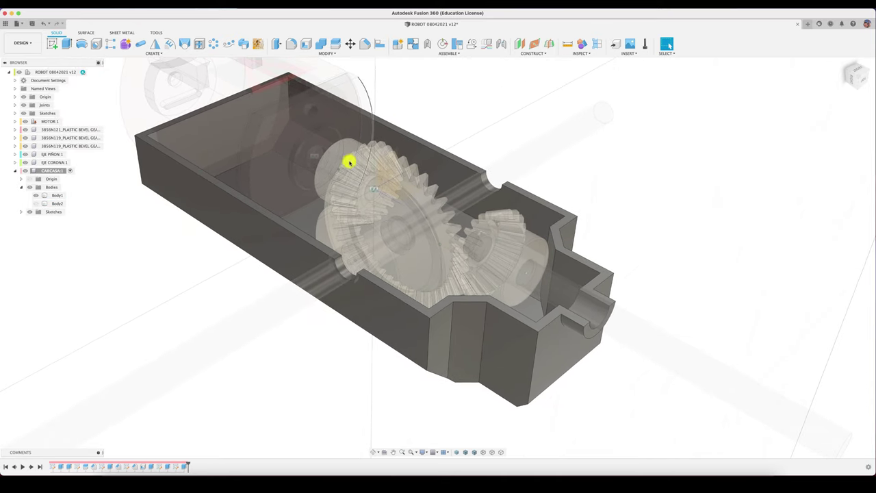
pyautogui.click(48, 43)
pyautogui.click(229, 244)
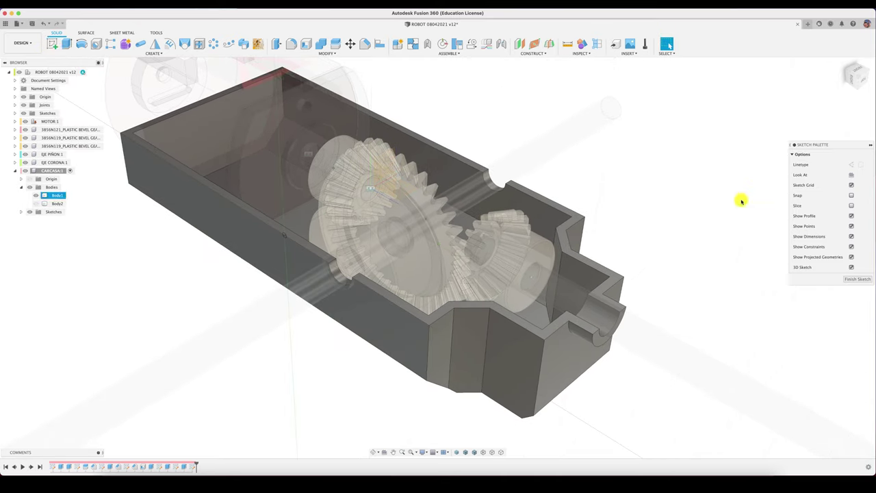
pyautogui.click(853, 82)
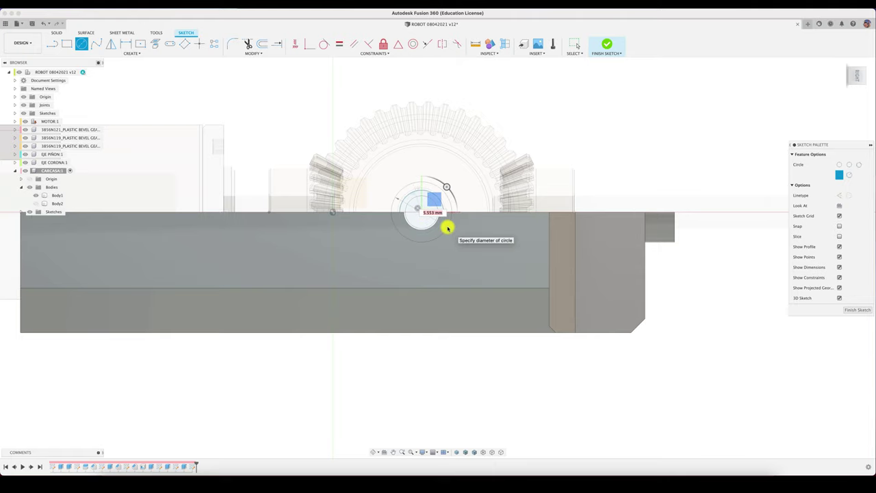
pyautogui.moveTo(461, 263)
pyautogui.keyDown('shift'); pyautogui.mouseDown(button='middle')
pyautogui.moveTo(430, 324)
pyautogui.moveTo(444, 289)
pyautogui.mouseUp(button='middle'); pyautogui.keyUp('shift')
# Extrude the circle 5.677 mm with Join to form the shaft boss
pyautogui.press('e')
pyautogui.click(446, 264)
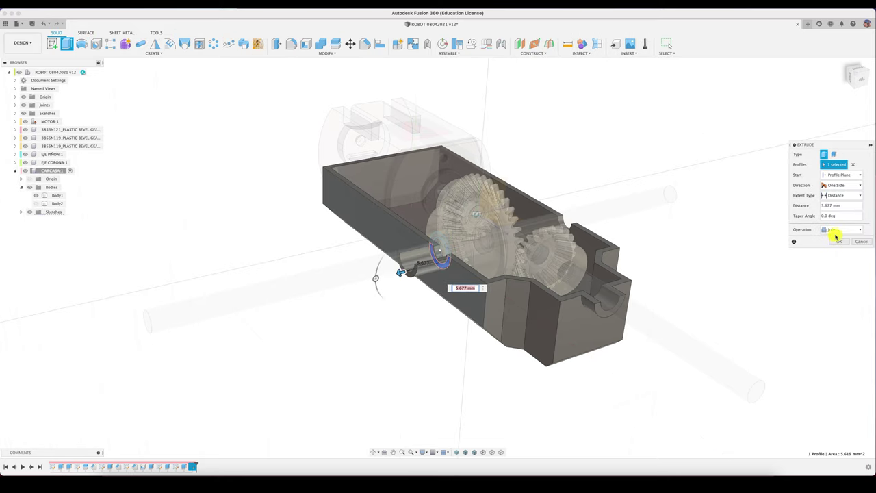
pyautogui.click(840, 243)
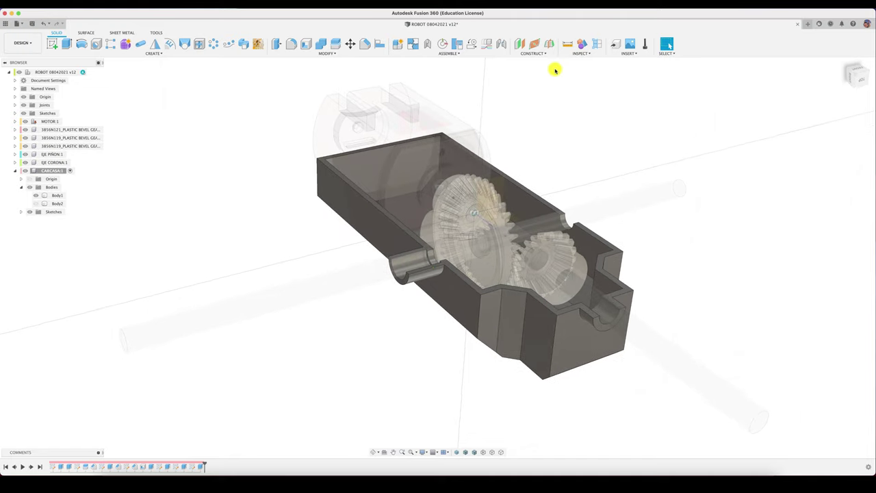
# Create a midplane between the housing's two long side faces
pyautogui.click(527, 53)
pyautogui.click(551, 84)
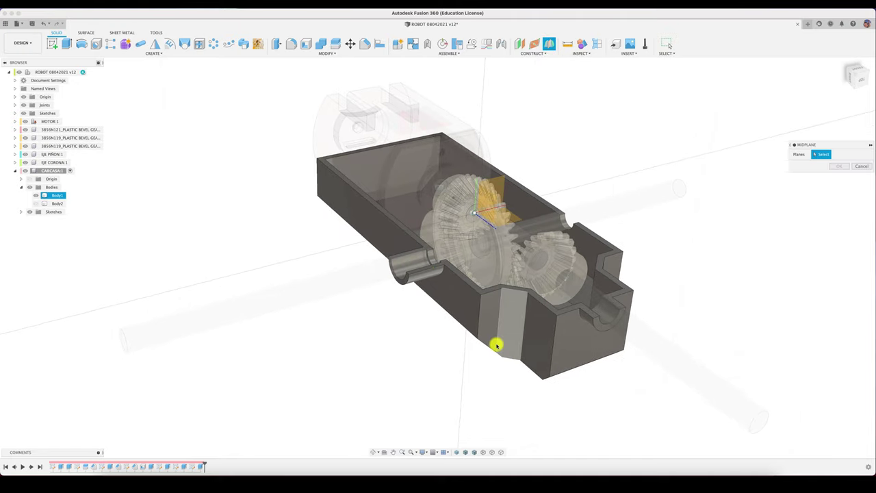
pyautogui.click(468, 313)
pyautogui.keyDown('shift'); pyautogui.moveTo(470, 308); pyautogui.dragTo(554, 378, button='middle'); pyautogui.keyUp('shift')
pyautogui.click(566, 384)
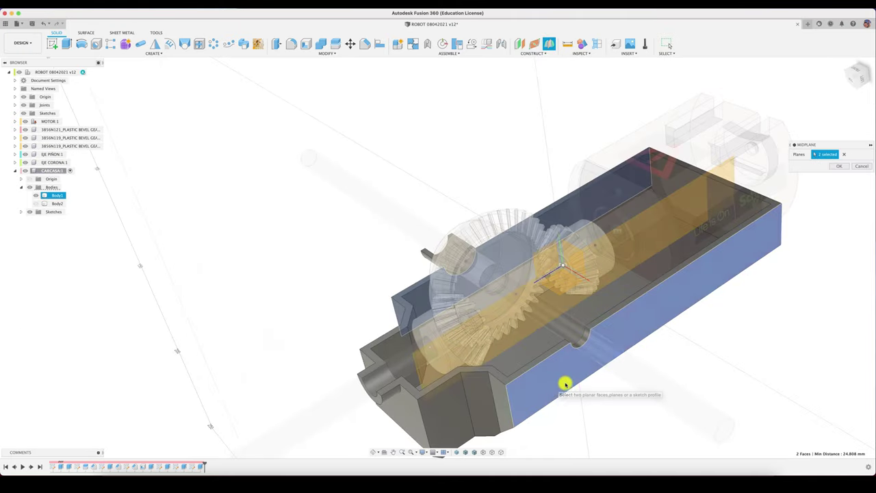
pyautogui.click(839, 167)
pyautogui.moveTo(646, 186)
pyautogui.keyDown('shift'); pyautogui.mouseDown(button='middle')
pyautogui.moveTo(474, 147)
pyautogui.moveTo(523, 135)
pyautogui.mouseUp(button='middle'); pyautogui.keyUp('shift')
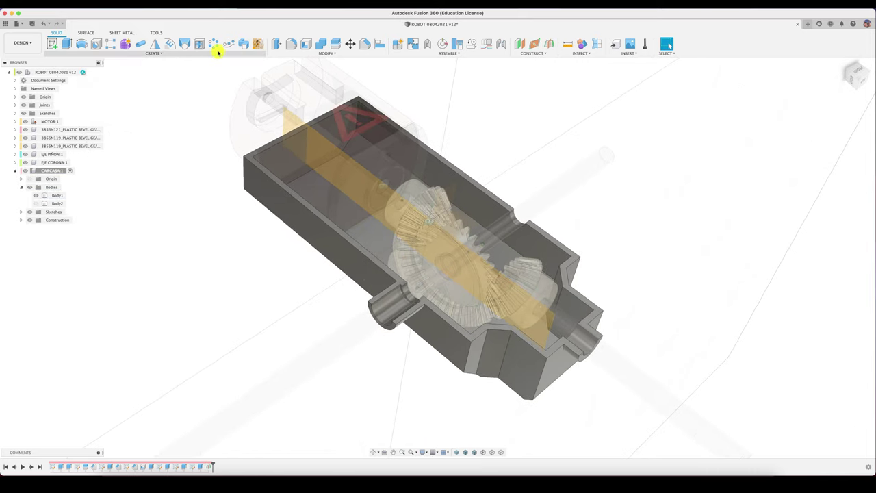
# Mirror the shaft boss faces about the midplane onto the opposite side wall
pyautogui.click(154, 47)
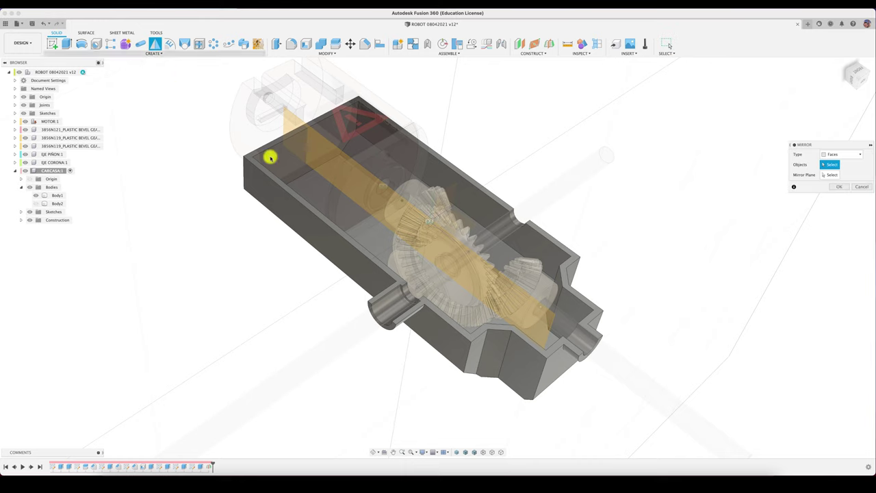
pyautogui.keyDown('shift'); pyautogui.moveTo(270, 156); pyautogui.dragTo(408, 372, button='middle'); pyautogui.keyUp('shift')
pyautogui.click(430, 346)
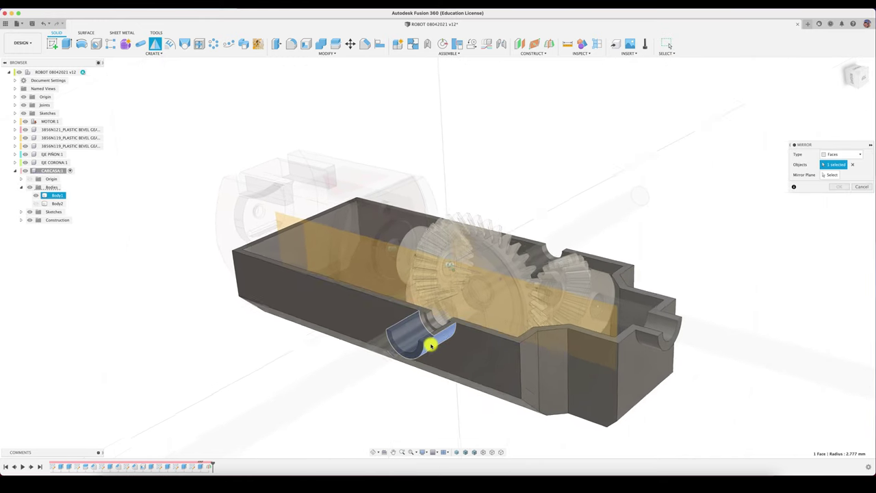
pyautogui.scroll(2, 430, 345)
pyautogui.moveTo(430, 344)
pyautogui.keyDown('shift'); pyautogui.mouseDown(button='middle')
pyautogui.moveTo(416, 361)
pyautogui.moveTo(431, 384)
pyautogui.mouseUp(button='middle'); pyautogui.keyUp('shift')
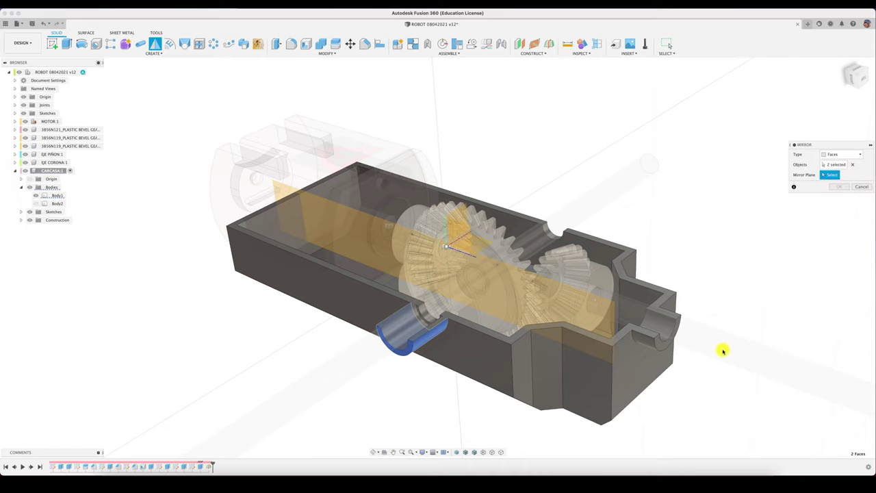
pyautogui.scroll(-3, 723, 346)
pyautogui.click(533, 287)
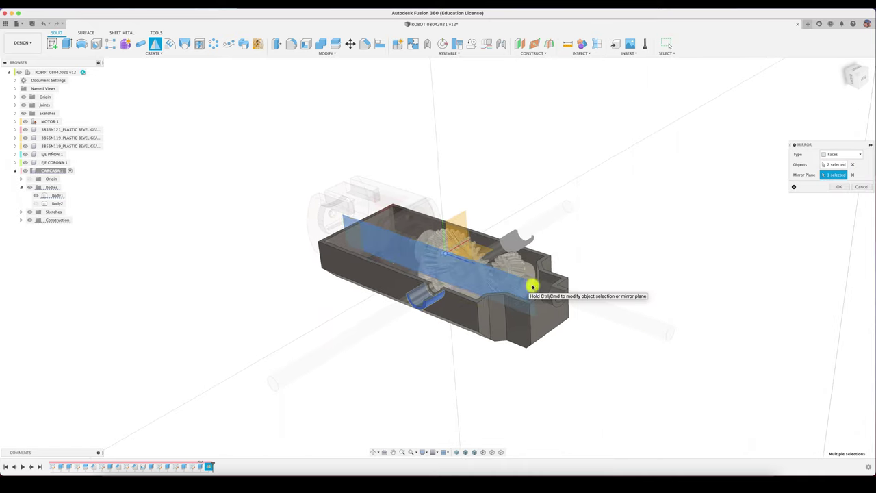
pyautogui.moveTo(533, 287)
pyautogui.keyDown('shift'); pyautogui.mouseDown(button='middle')
pyautogui.moveTo(808, 206)
pyautogui.moveTo(764, 233)
pyautogui.mouseUp(button='middle'); pyautogui.keyUp('shift')
pyautogui.scroll(5, 468, 342)
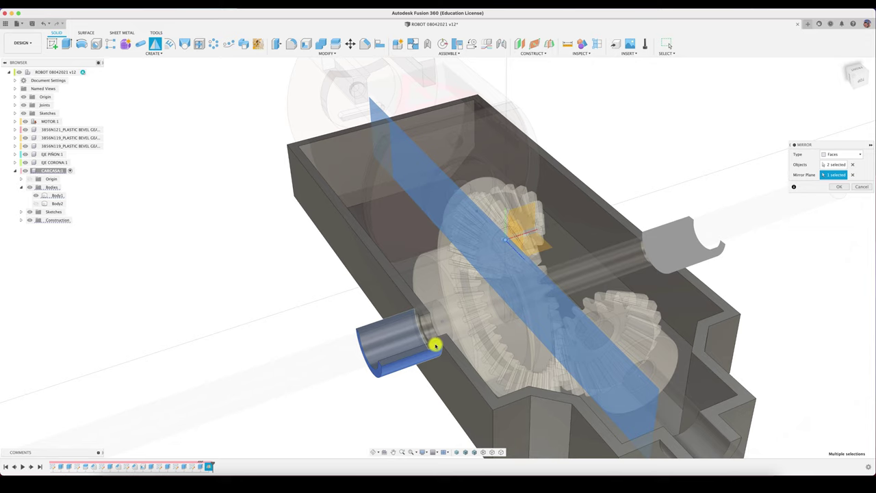
pyautogui.keyDown('shift'); pyautogui.moveTo(436, 346); pyautogui.dragTo(610, 288, button='middle'); pyautogui.keyUp('shift')
pyautogui.click(839, 187)
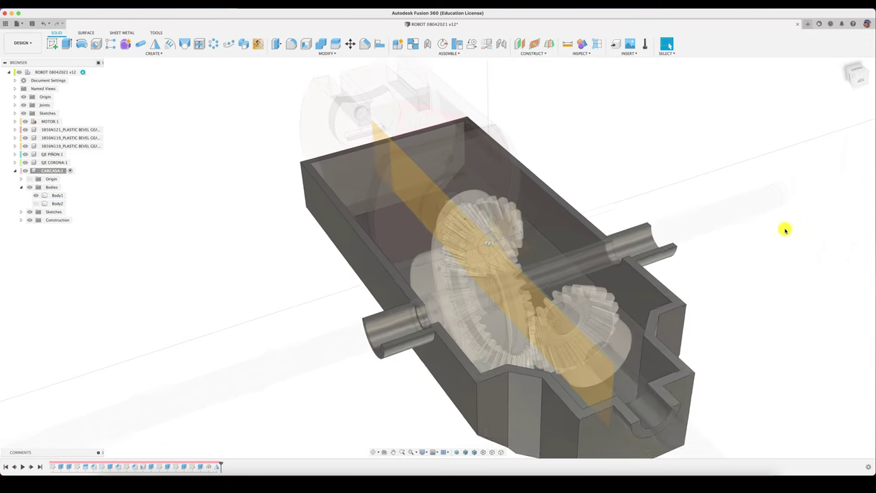
pyautogui.keyDown('shift'); pyautogui.moveTo(786, 230); pyautogui.dragTo(763, 254, button='middle'); pyautogui.keyUp('shift')
pyautogui.scroll(-3, 757, 257)
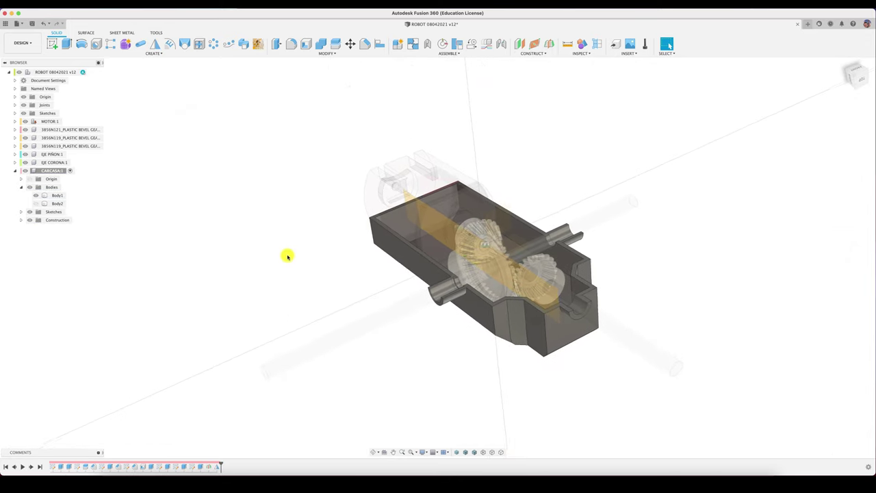
pyautogui.moveTo(287, 256)
pyautogui.keyDown('shift'); pyautogui.mouseDown(button='middle')
pyautogui.moveTo(313, 291)
pyautogui.moveTo(407, 327)
pyautogui.moveTo(242, 246)
pyautogui.moveTo(182, 203)
pyautogui.mouseUp(button='middle'); pyautogui.keyUp('shift')
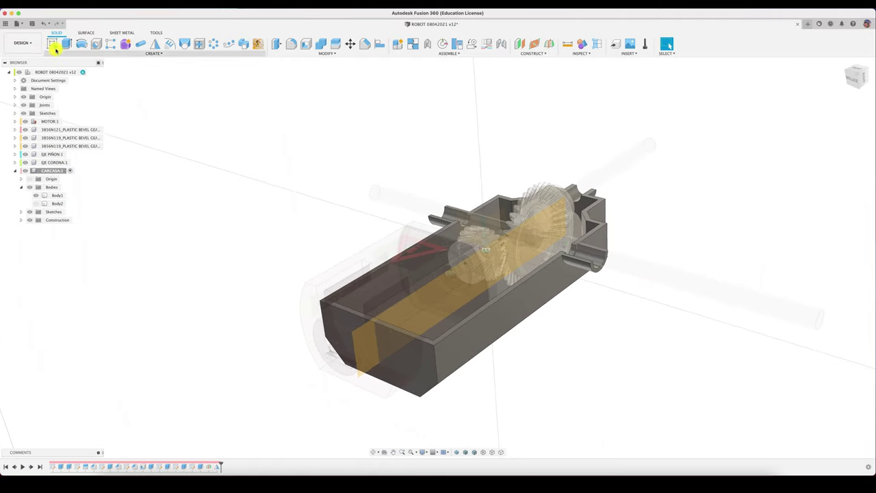
# Sketch on the housing end face and intersect the three motor bodies into it
pyautogui.click(425, 384)
pyautogui.click(426, 381)
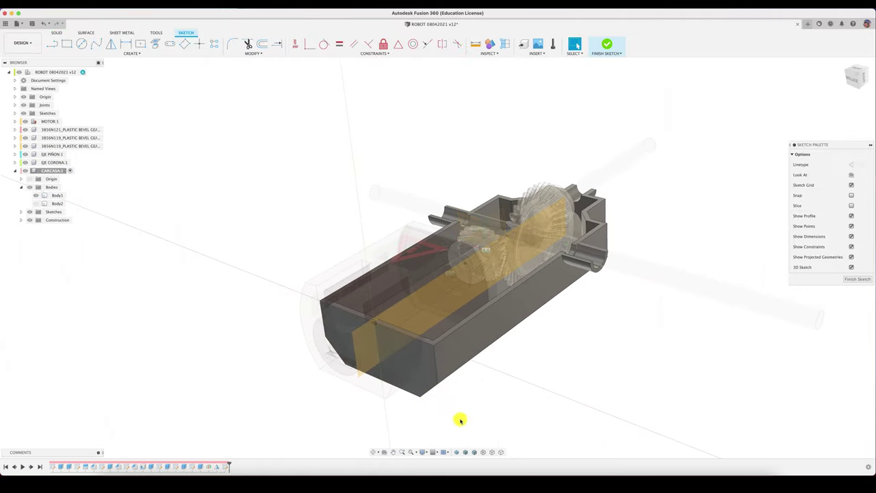
pyautogui.click(132, 53)
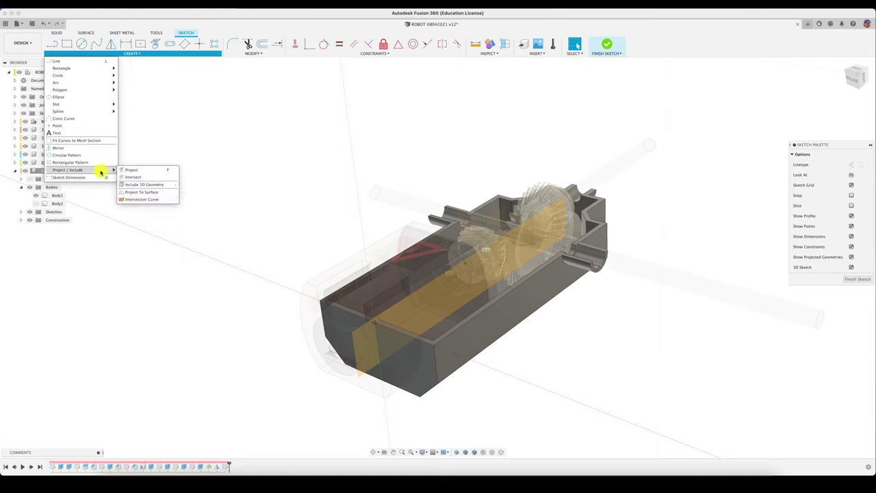
pyautogui.click(133, 177)
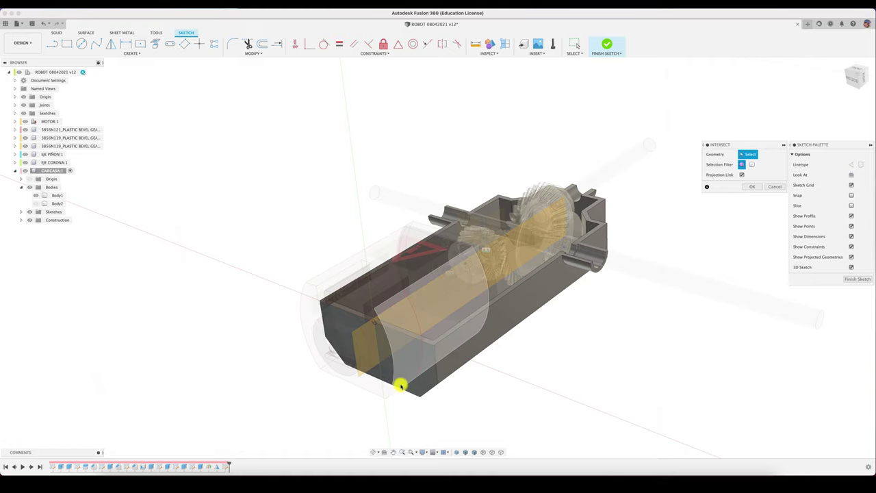
pyautogui.moveTo(405, 381)
pyautogui.keyDown('shift'); pyautogui.mouseDown(button='middle')
pyautogui.moveTo(391, 382)
pyautogui.moveTo(411, 307)
pyautogui.moveTo(657, 255)
pyautogui.moveTo(747, 190)
pyautogui.mouseUp(button='middle'); pyautogui.keyUp('shift')
pyautogui.click(405, 344)
pyautogui.click(411, 312)
pyautogui.click(752, 186)
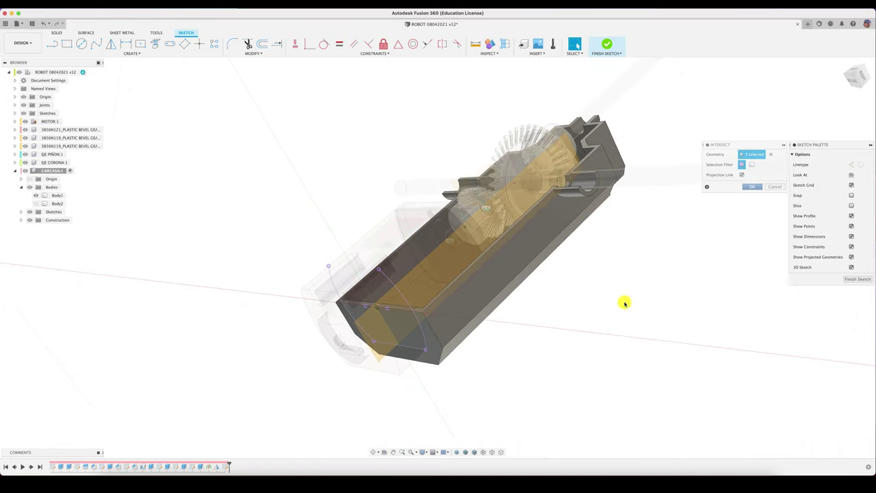
# Extrude the motor outline profile as a -2.048 mm cut into the housing end
pyautogui.keyDown('shift'); pyautogui.moveTo(623, 303); pyautogui.dragTo(566, 350, button='middle'); pyautogui.keyUp('shift')
pyautogui.press('e')
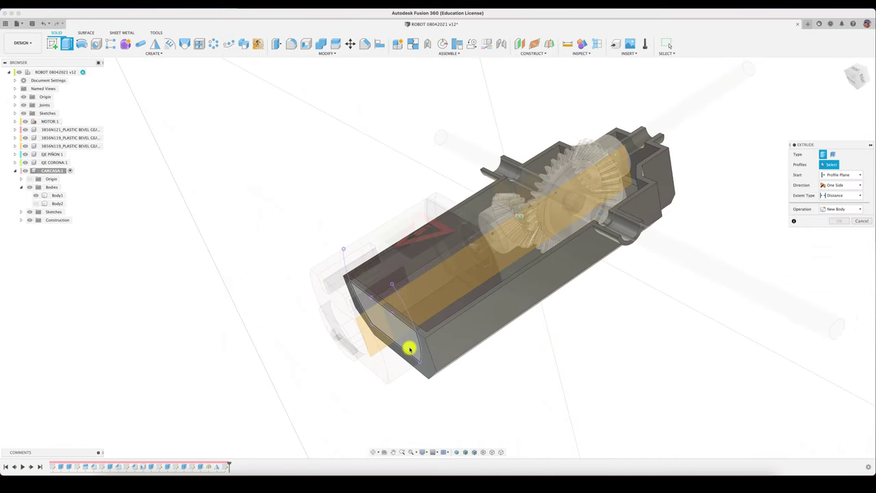
pyautogui.click(410, 345)
pyautogui.moveTo(382, 331); pyautogui.dragTo(404, 314)
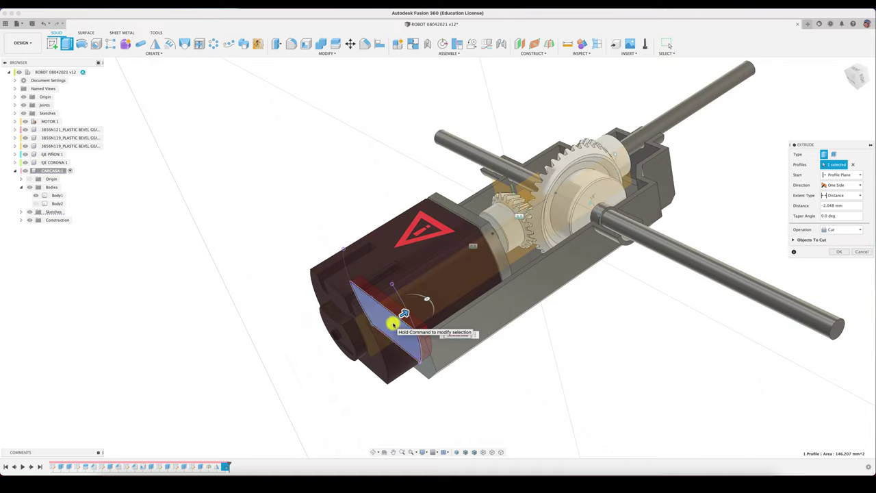
pyautogui.click(840, 251)
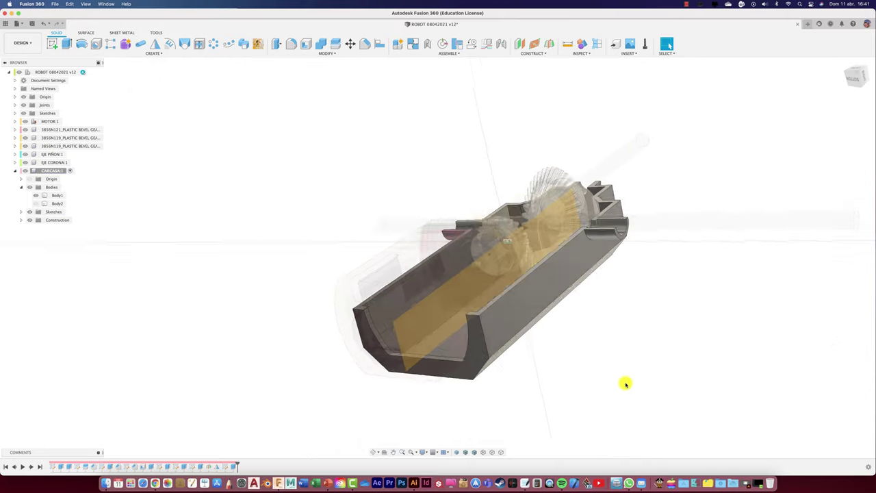
pyautogui.click(81, 72)
pyautogui.moveTo(205, 133)
pyautogui.keyDown('shift'); pyautogui.mouseDown(button='middle')
pyautogui.moveTo(425, 372)
pyautogui.moveTo(130, 290)
pyautogui.mouseUp(button='middle'); pyautogui.keyUp('shift')
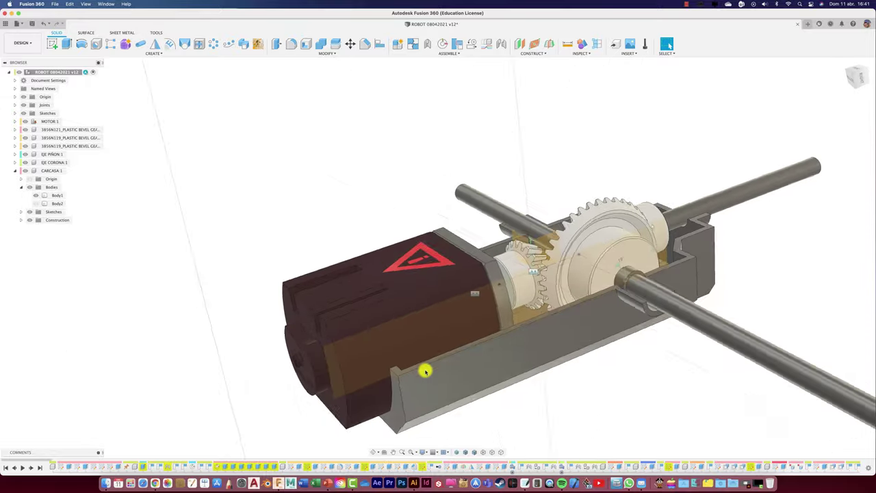
pyautogui.keyDown('shift'); pyautogui.moveTo(150, 211); pyautogui.dragTo(396, 399, button='middle'); pyautogui.keyUp('shift')
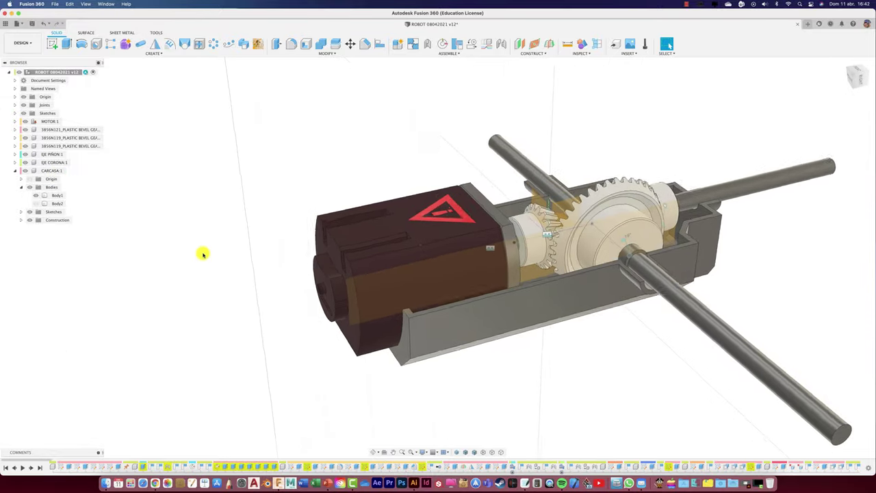
pyautogui.click(395, 398)
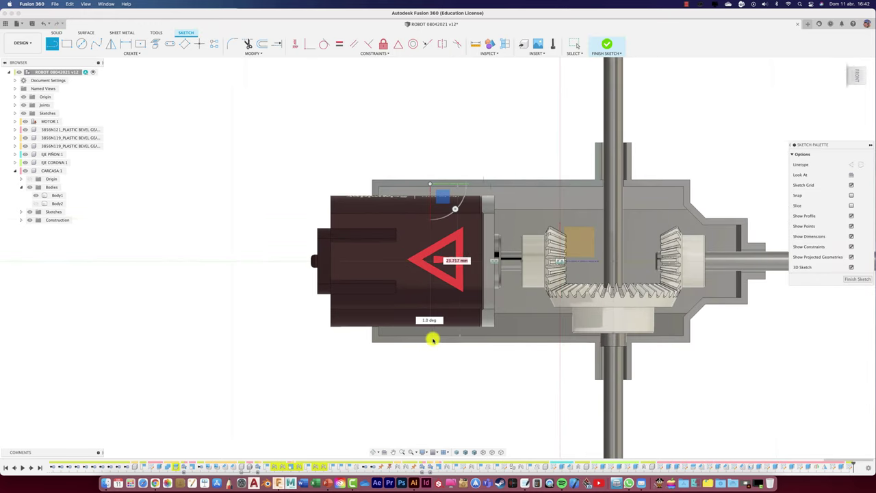
pyautogui.click(842, 280)
pyautogui.click(199, 44)
pyautogui.click(527, 319)
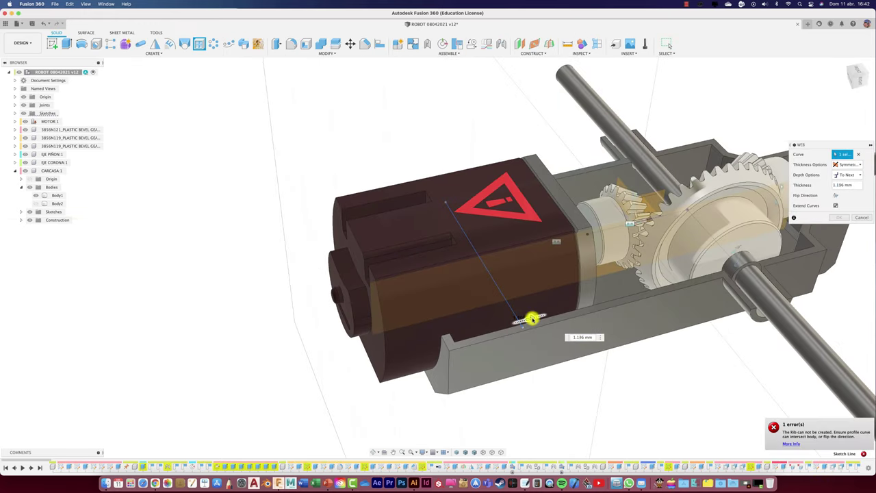
pyautogui.press('Escape')
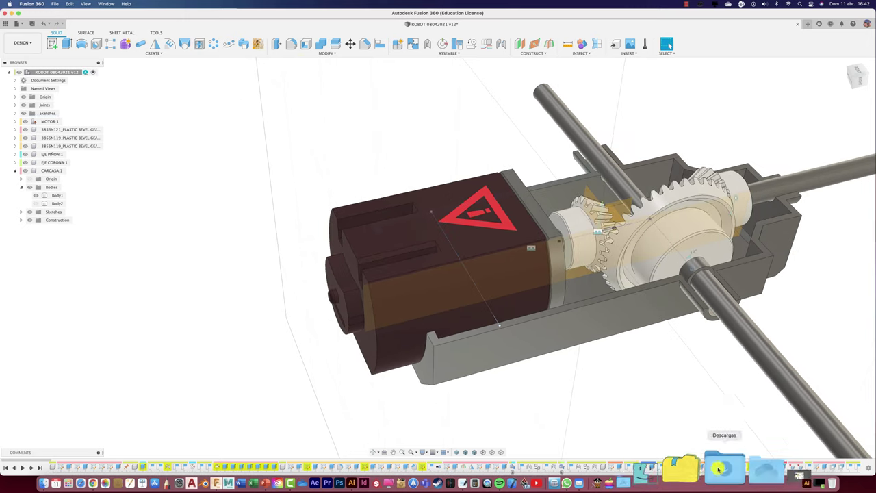
pyautogui.click(68, 171)
pyautogui.click(69, 171)
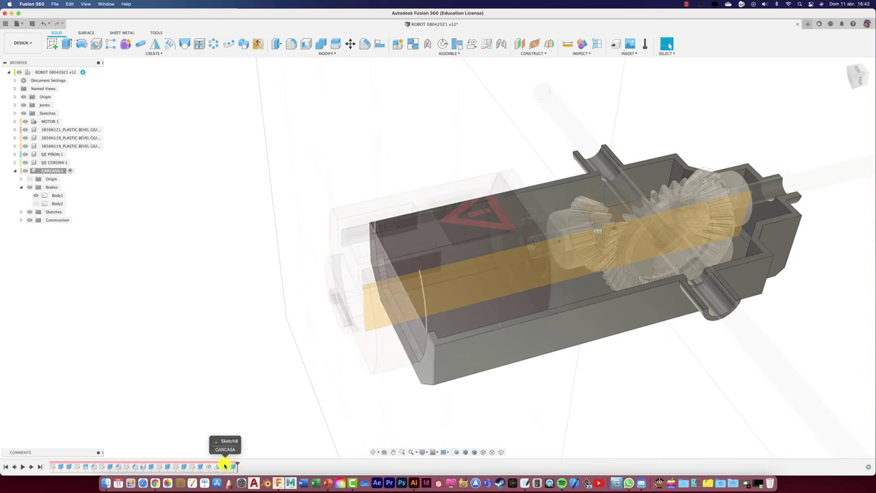
# Sketch a rib profile by offsetting a line and drawing a closing line
pyautogui.click(52, 44)
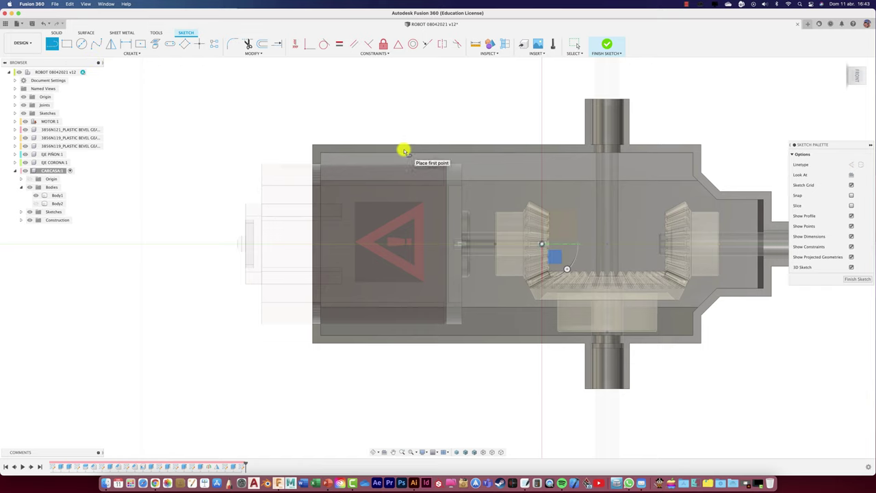
pyautogui.keyDown('shift'); pyautogui.moveTo(349, 342); pyautogui.dragTo(364, 377, button='middle'); pyautogui.keyUp('shift')
pyautogui.click(262, 43)
pyautogui.click(353, 234)
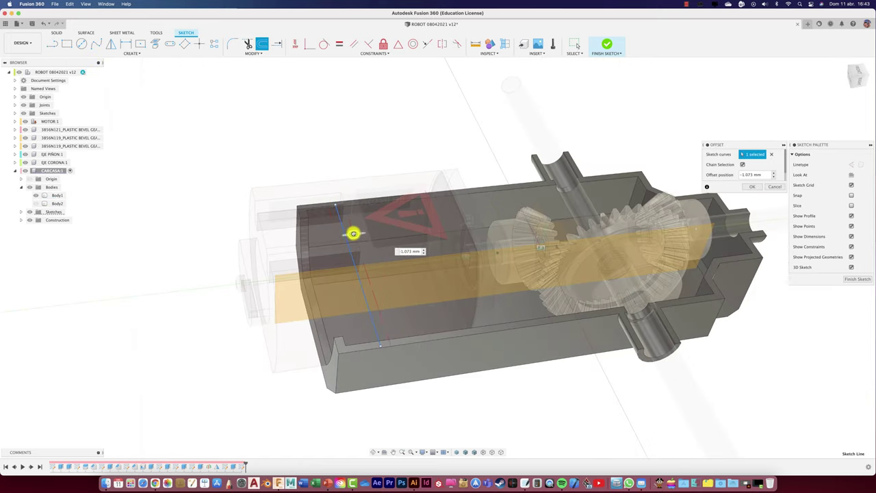
pyautogui.write('-1')
pyautogui.press('Return')
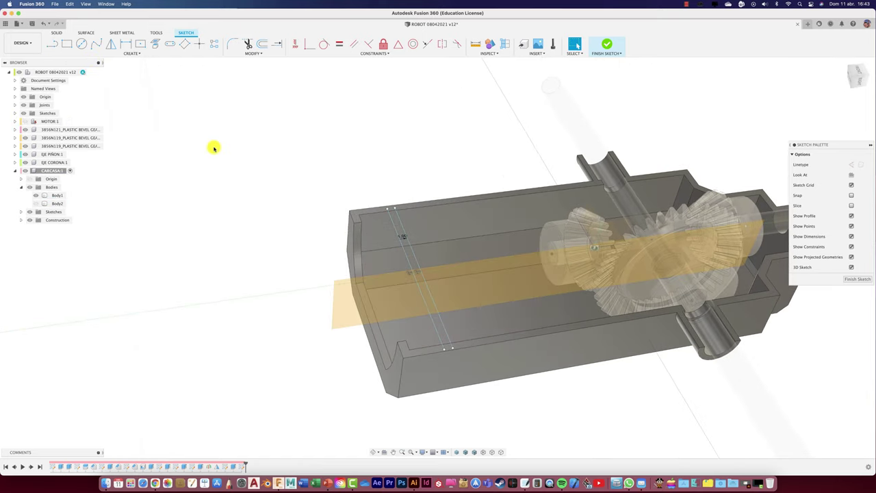
pyautogui.press('e')
pyautogui.hotkey('ctrl', 'z')
pyautogui.press('l')
pyautogui.click(403, 218)
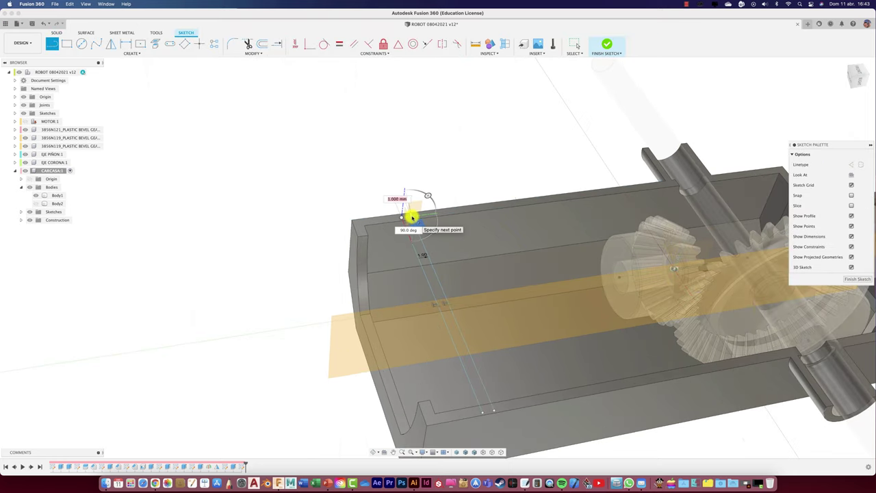
pyautogui.click(495, 411)
# Extrude both rib profiles with Join, To Object, down to the housing floor
pyautogui.press('e')
pyautogui.moveTo(444, 363); pyautogui.dragTo(440, 415)
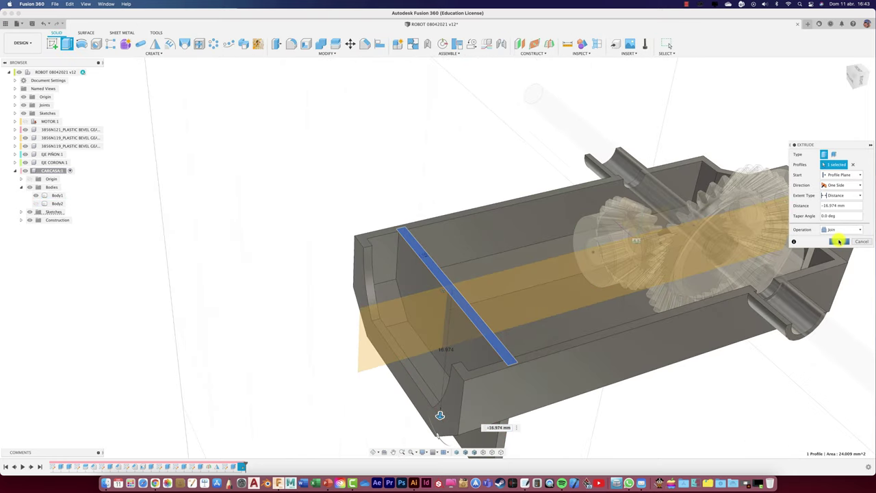
pyautogui.click(838, 211)
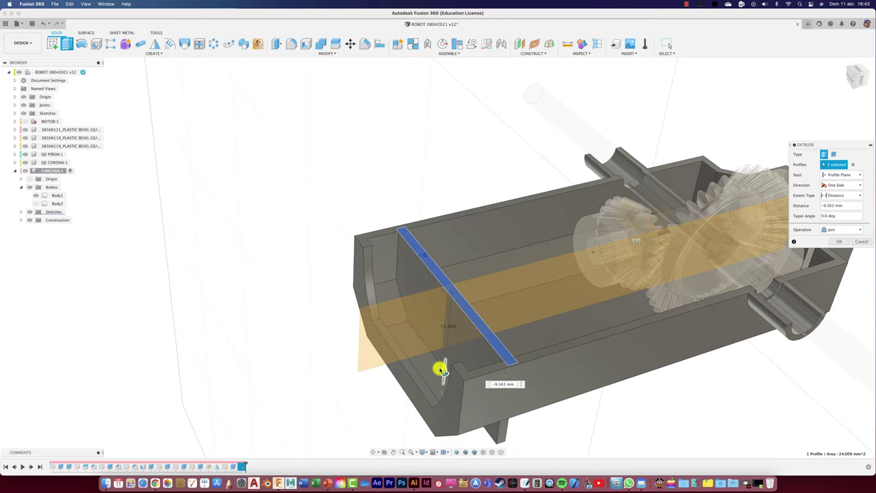
pyautogui.click(441, 368)
pyautogui.keyDown('shift'); pyautogui.moveTo(401, 319); pyautogui.dragTo(428, 355, button='middle'); pyautogui.keyUp('shift')
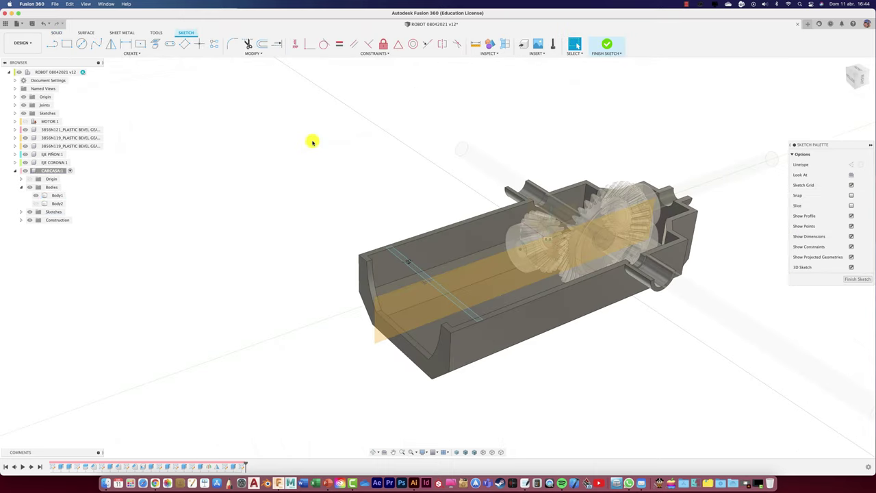
pyautogui.press('e')
pyautogui.moveTo(422, 274); pyautogui.dragTo(437, 338)
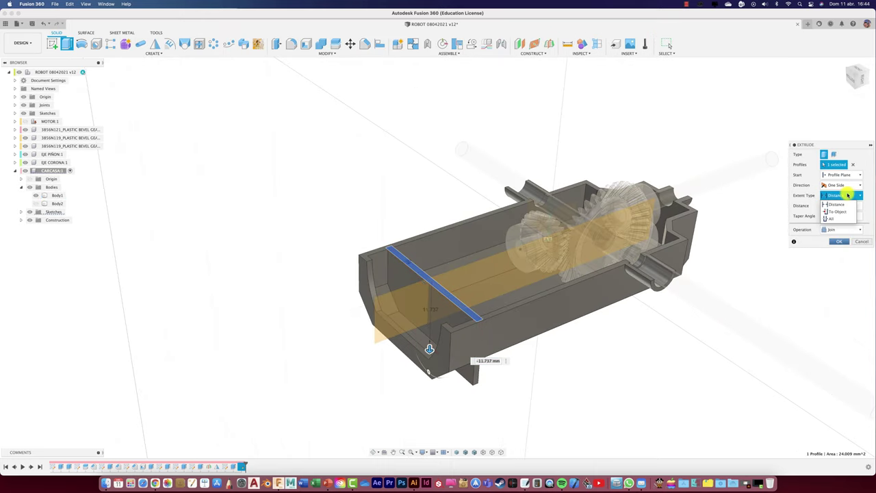
pyautogui.keyDown('shift'); pyautogui.moveTo(548, 309); pyautogui.dragTo(837, 245, button='middle'); pyautogui.keyUp('shift')
pyautogui.click(840, 241)
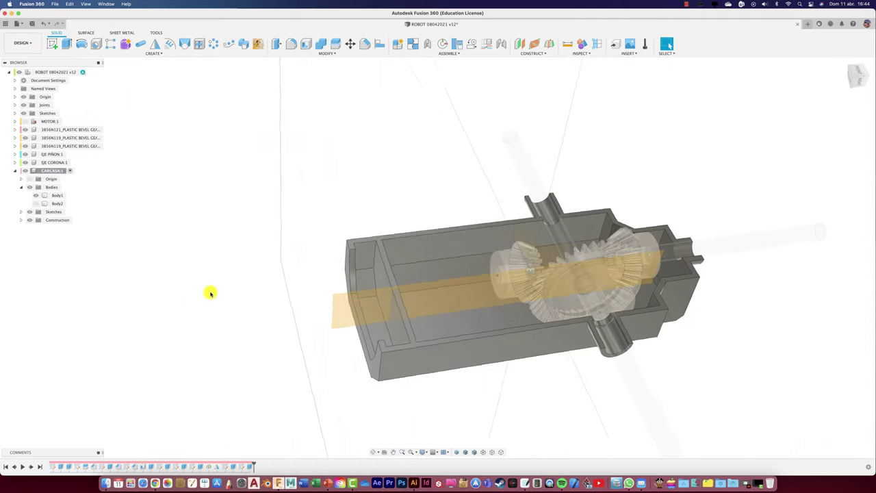
pyautogui.keyDown('shift'); pyautogui.moveTo(215, 282); pyautogui.dragTo(349, 135, button='middle'); pyautogui.keyUp('shift')
# Combine the bodies with Cut to remove the motor shape from the housing
pyautogui.click(321, 43)
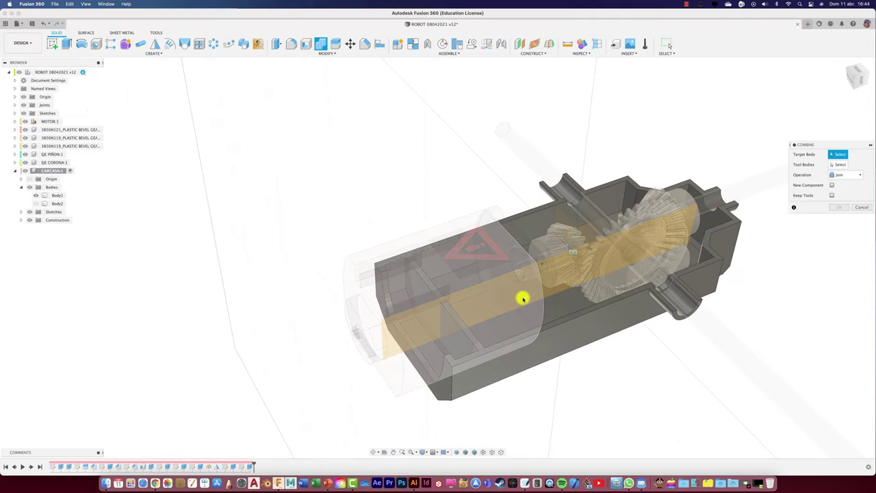
pyautogui.click(522, 299)
pyautogui.click(522, 299)
pyautogui.click(845, 191)
pyautogui.press('Return')
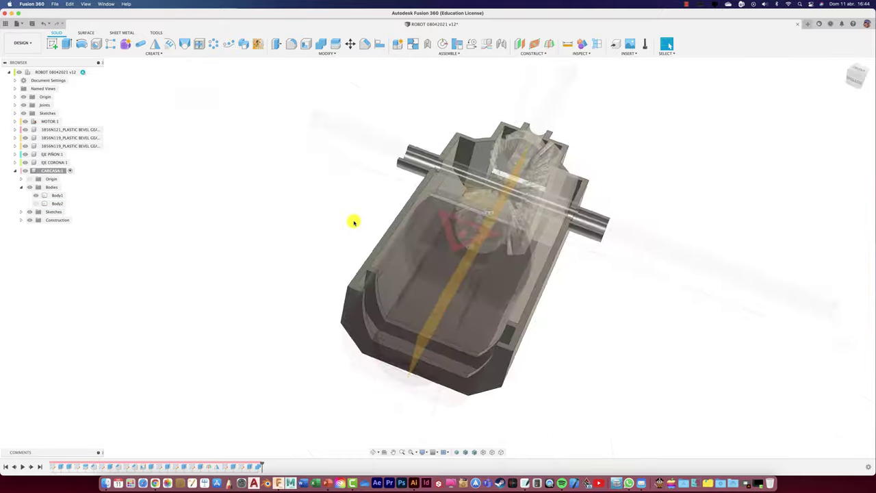
pyautogui.keyDown('shift'); pyautogui.moveTo(354, 221); pyautogui.dragTo(344, 171, button='middle'); pyautogui.keyUp('shift')
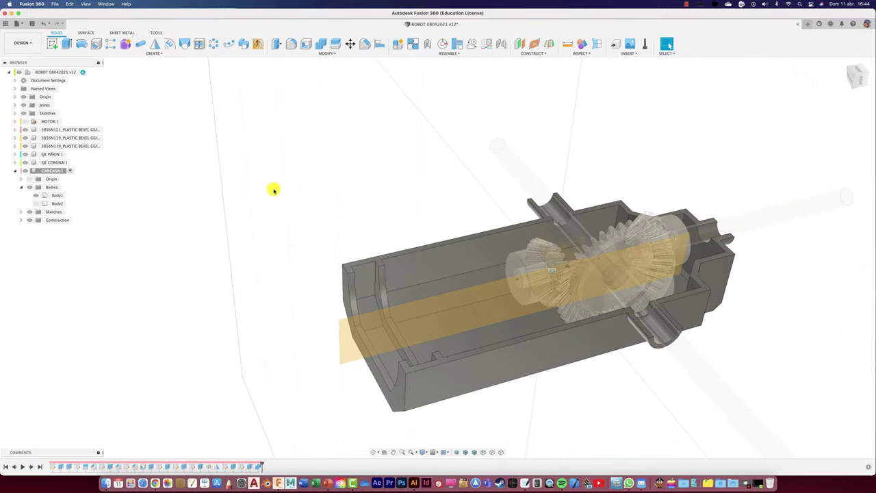
# Create an offset construction plane on the housing end face
pyautogui.click(519, 44)
pyautogui.click(356, 357)
pyautogui.click(837, 186)
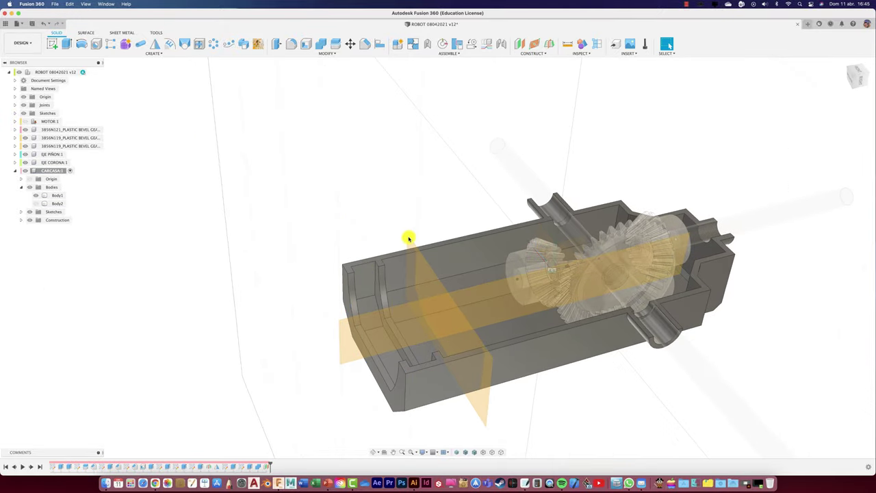
pyautogui.click(59, 48)
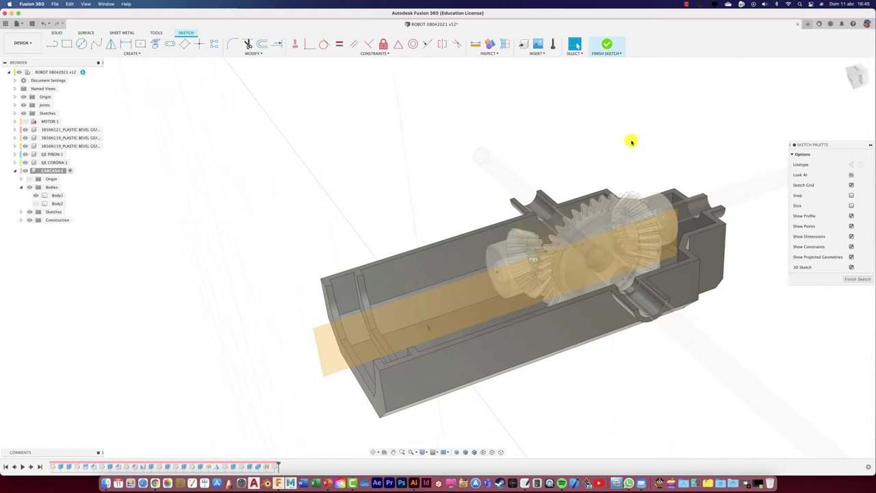
pyautogui.click(607, 44)
pyautogui.click(519, 44)
pyautogui.click(382, 370)
pyautogui.click(835, 189)
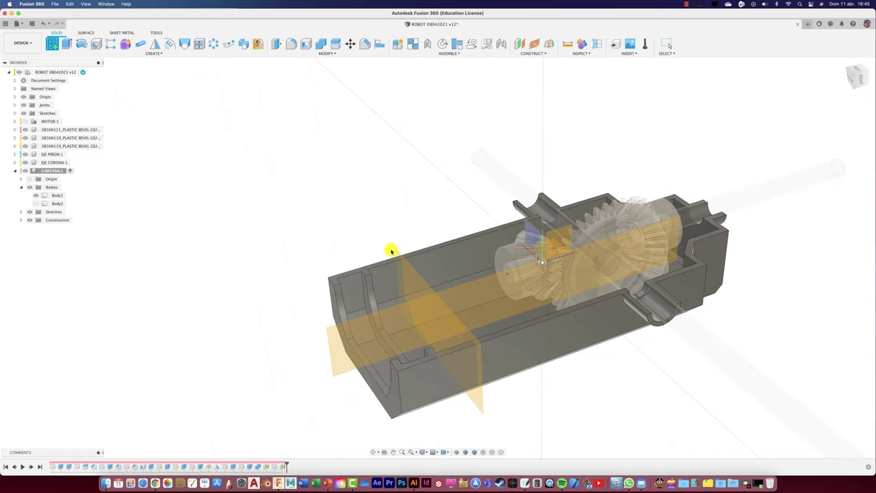
# Project Body1 into a sketch on the new plane, then reactivate the root ROBOT component
pyautogui.click(391, 248)
pyautogui.press('p')
pyautogui.click(368, 303)
pyautogui.scroll(3, 363, 307)
pyautogui.scroll(-3, 363, 307)
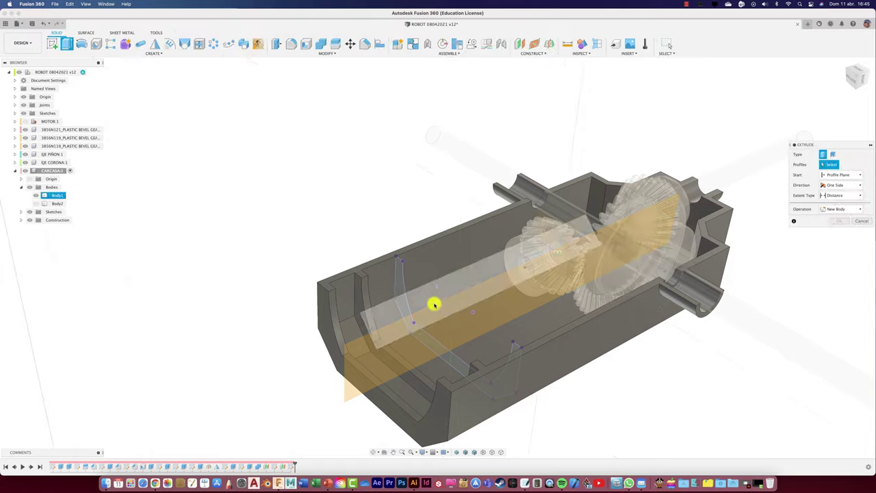
pyautogui.press('Return')
pyautogui.click(856, 240)
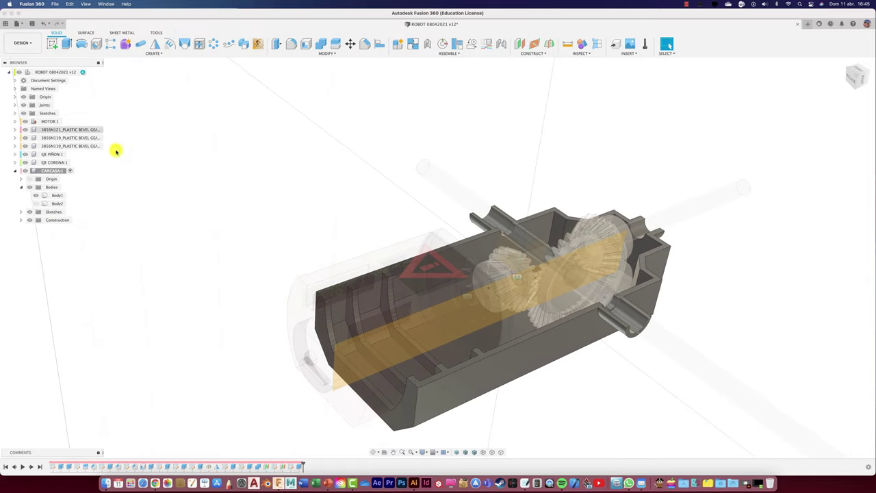
pyautogui.click(82, 72)
pyautogui.moveTo(310, 214)
pyautogui.keyDown('shift'); pyautogui.mouseDown(button='middle')
pyautogui.moveTo(301, 206)
pyautogui.moveTo(657, 307)
pyautogui.moveTo(609, 360)
pyautogui.moveTo(123, 201)
pyautogui.mouseUp(button='middle'); pyautogui.keyUp('shift')
# Delete the spare Body2 box from the CARCASA component
pyautogui.click(56, 170)
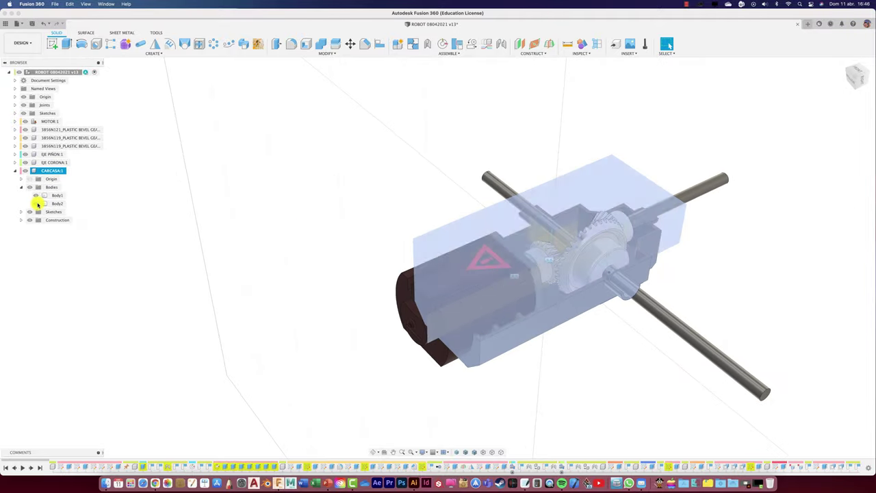
pyautogui.rightClick(55, 203)
pyautogui.click(82, 303)
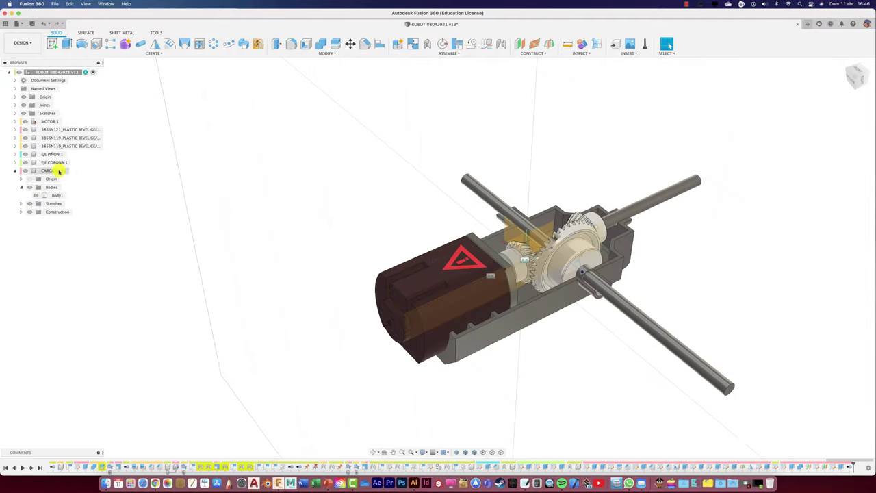
# Copy and paste the CARCASA housing, placing the copy on top as a lid
pyautogui.hotkey('ctrl', 'c')
pyautogui.hotkey('ctrl', 'v')
pyautogui.moveTo(513, 271)
pyautogui.mouseDown()
pyautogui.moveTo(528, 136)
pyautogui.moveTo(528, 172)
pyautogui.mouseUp()
pyautogui.press('Return')
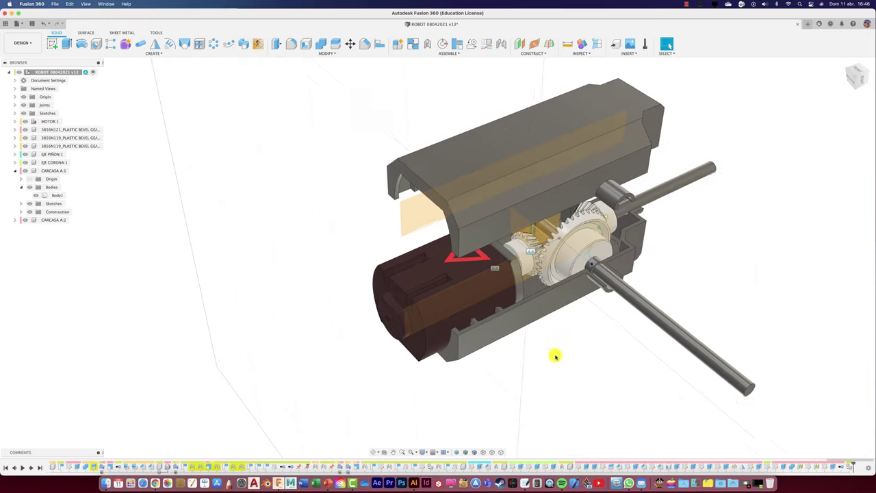
# Joint the lid to the base at matching snap points
pyautogui.press('j')
pyautogui.click(463, 256)
pyautogui.click(469, 396)
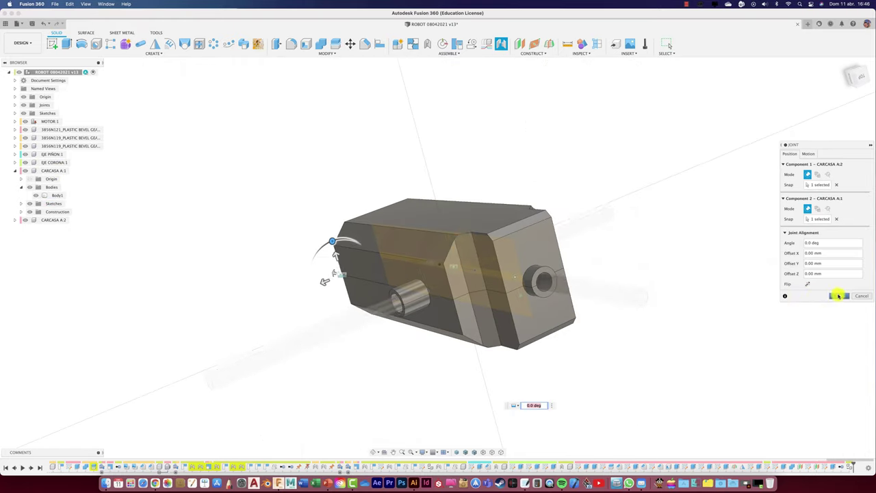
pyautogui.click(838, 295)
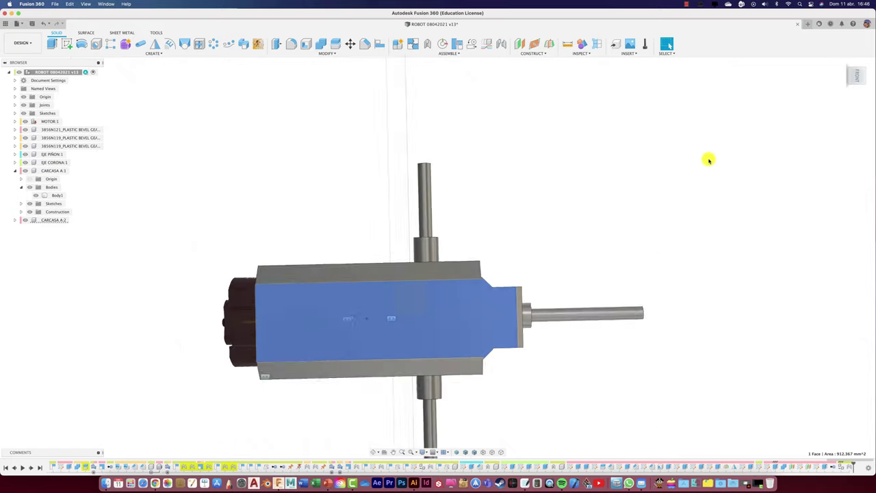
# Sketch a slot along the top face centre and cut it 1 mm deep
pyautogui.press('s')
pyautogui.press('l')
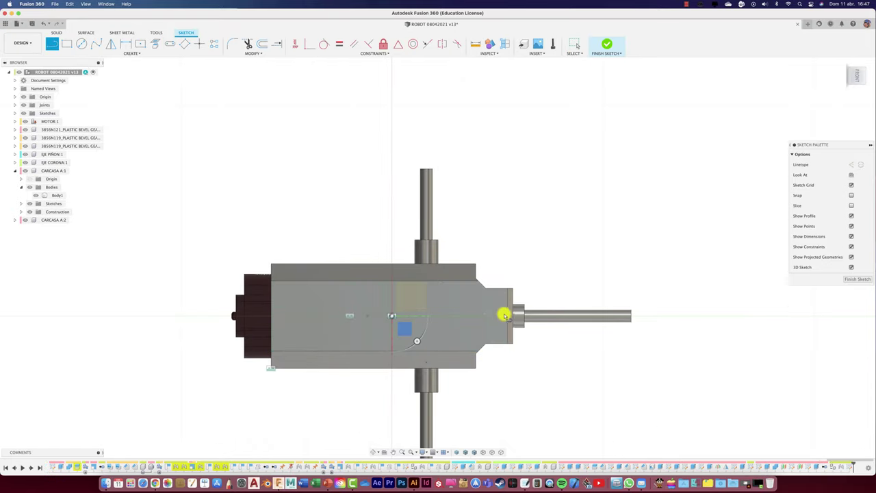
pyautogui.press('s')
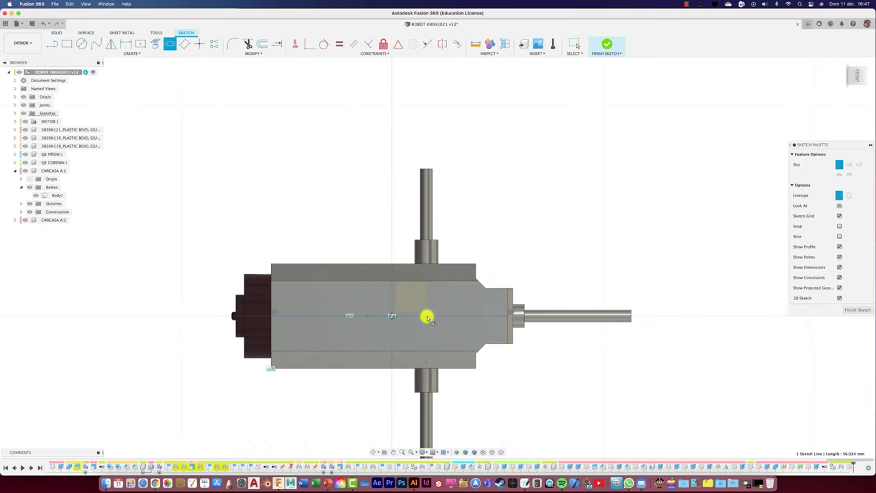
pyautogui.click(474, 302)
pyautogui.press('e')
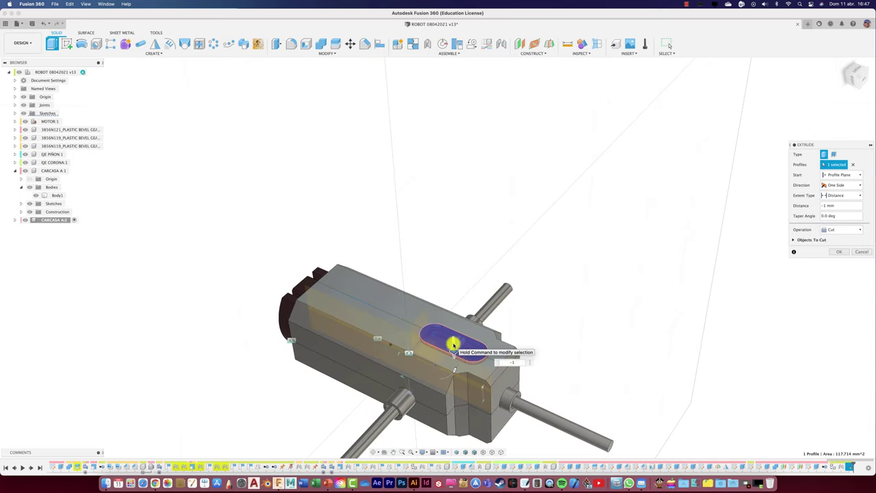
pyautogui.press('Return')
pyautogui.scroll(3, 411, 342)
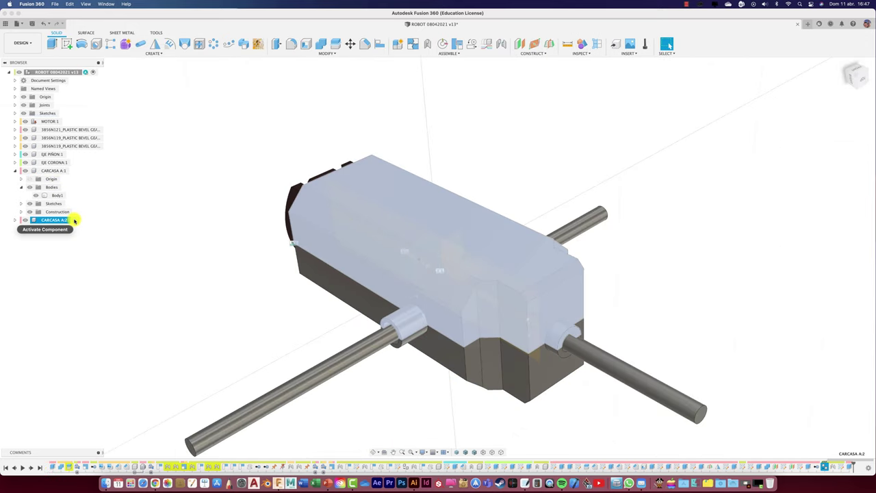
# Sketch a slot on the CARCASA A:2 lid's top face, then reactivate the root assembly
pyautogui.click(74, 220)
pyautogui.click(397, 243)
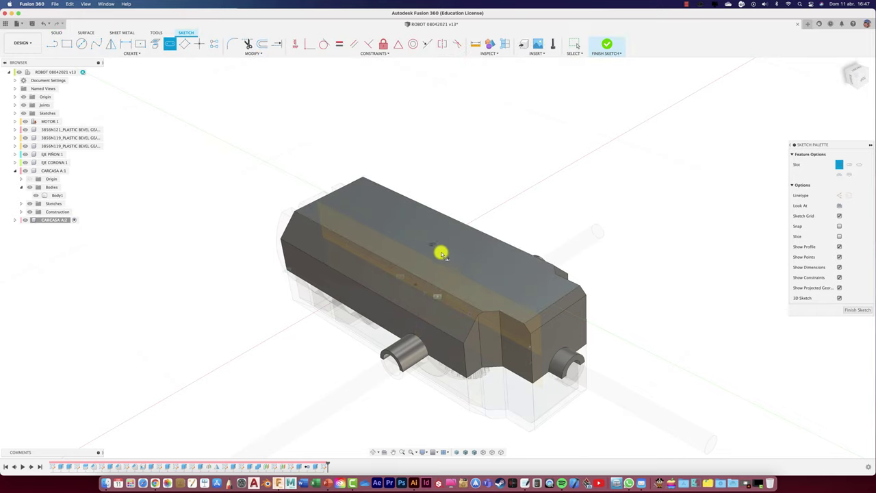
pyautogui.click(504, 296)
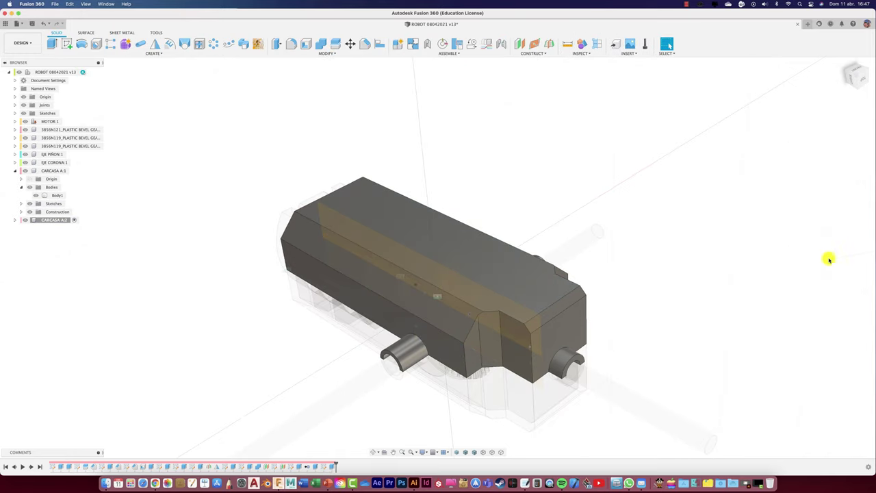
pyautogui.keyDown('shift'); pyautogui.moveTo(775, 258); pyautogui.dragTo(540, 250, button='middle'); pyautogui.keyUp('shift')
pyautogui.click(82, 72)
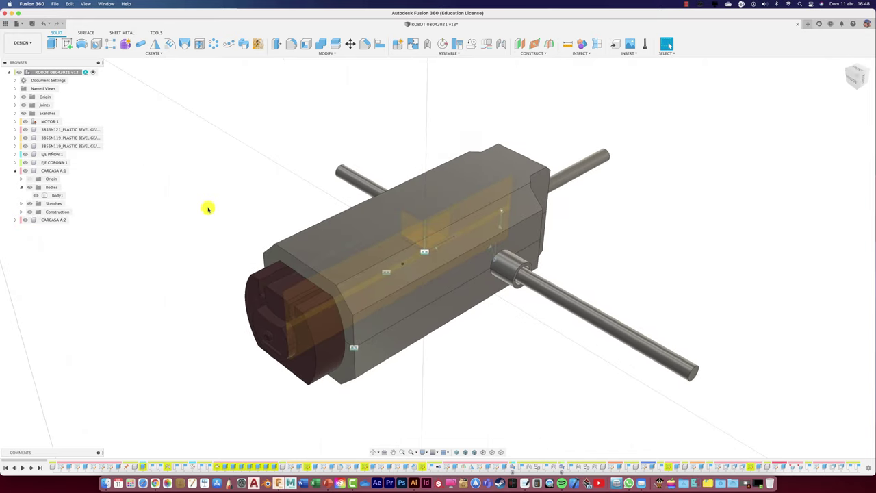
# Activate CARCASA A:1 and sketch a 4 mm circle on the housing midplane
pyautogui.click(684, 5)
pyautogui.keyDown('shift'); pyautogui.moveTo(692, 215); pyautogui.dragTo(427, 276, button='middle'); pyautogui.keyUp('shift')
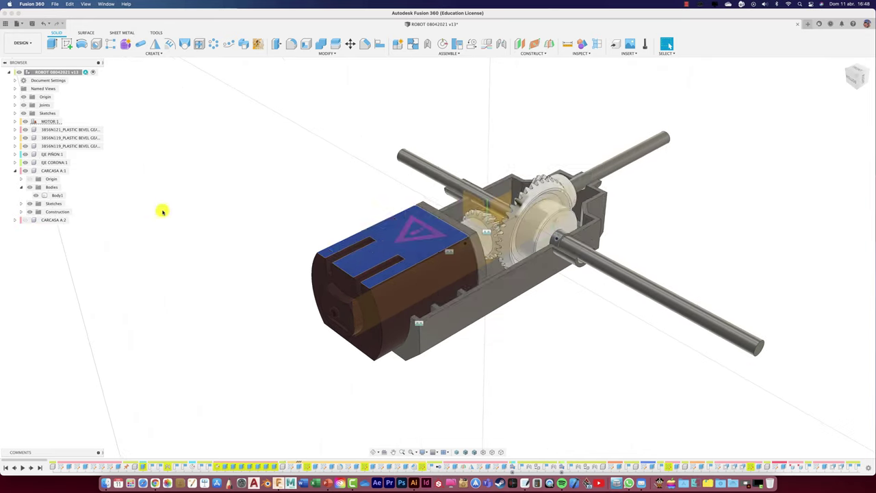
pyautogui.click(74, 170)
pyautogui.click(370, 289)
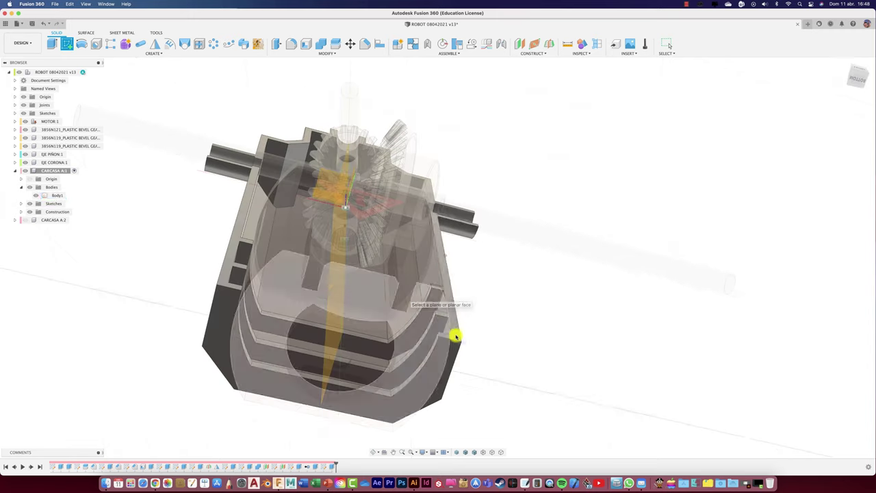
pyautogui.click(394, 228)
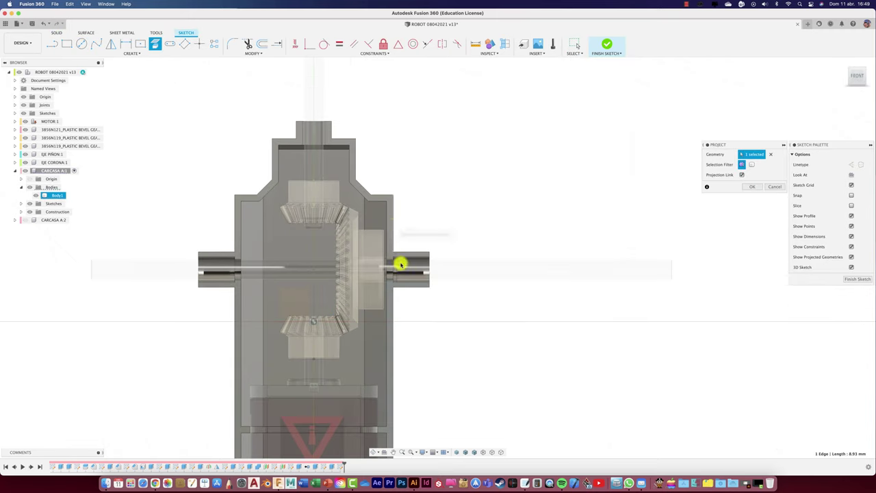
pyautogui.press('Escape')
pyautogui.press('c')
pyautogui.scroll(-3, 470, 359)
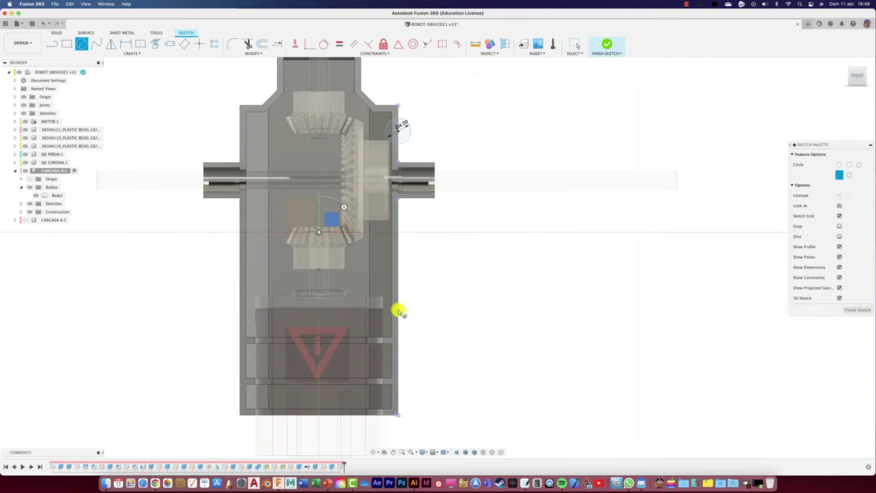
pyautogui.write('4')
pyautogui.press('Return')
pyautogui.scroll(3, 420, 370)
pyautogui.press('l')
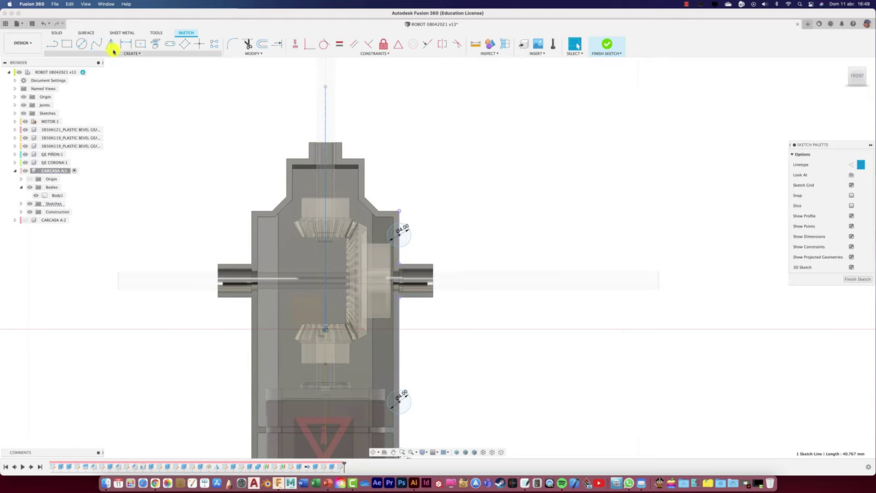
# Mirror the circles across the centre line
pyautogui.click(399, 397)
pyautogui.scroll(-3, 664, 239)
pyautogui.scroll(2, 664, 239)
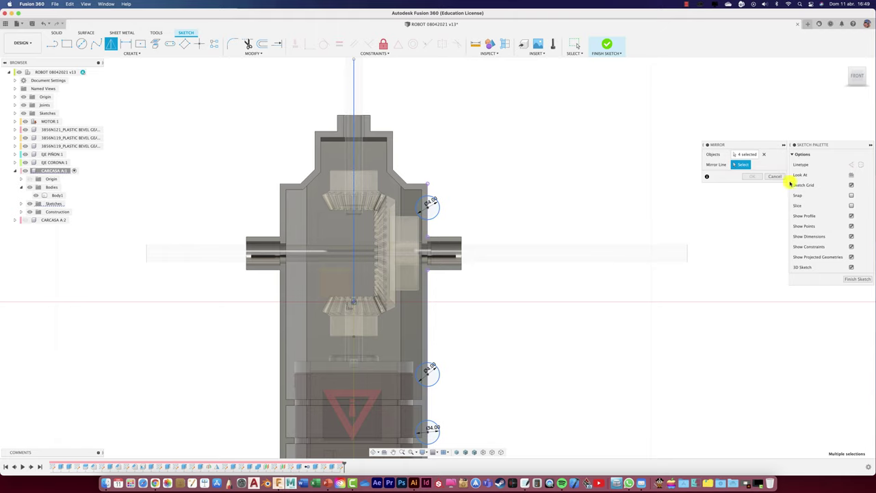
pyautogui.scroll(2, 534, 169)
pyautogui.click(380, 306)
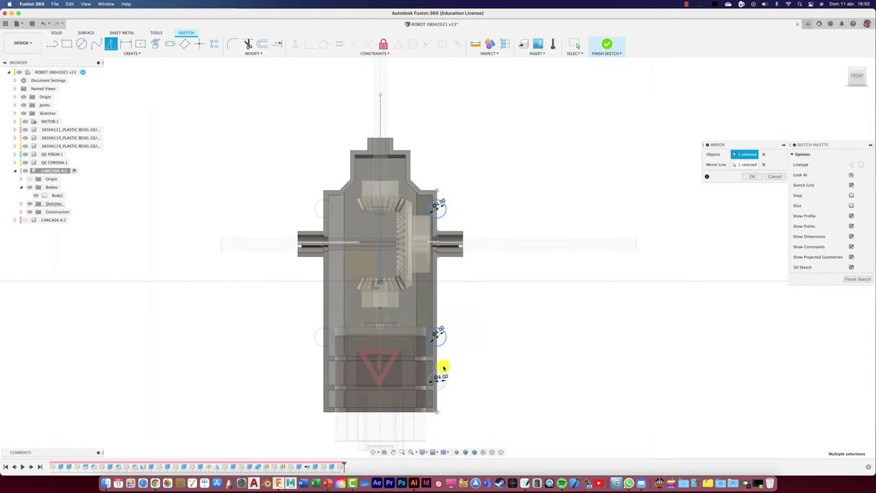
pyautogui.click(749, 177)
# Extrude the circles with Join into round bosses on the housing sides
pyautogui.press('e')
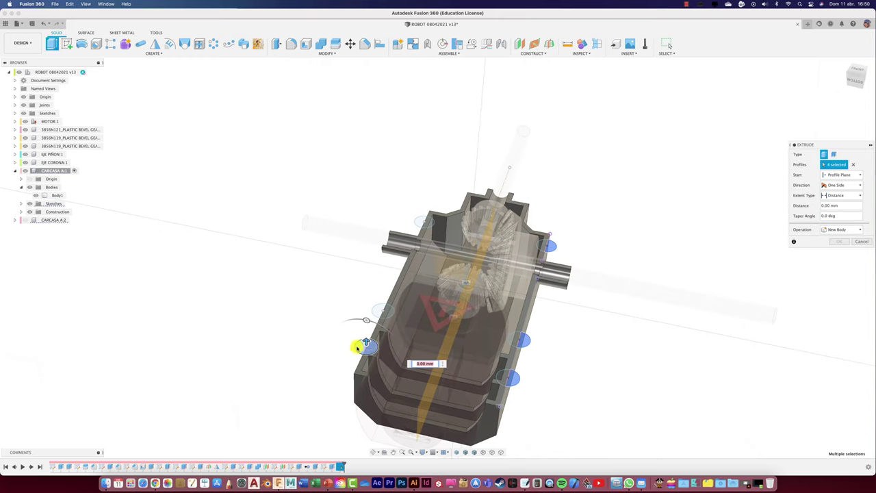
pyautogui.press('super+z')
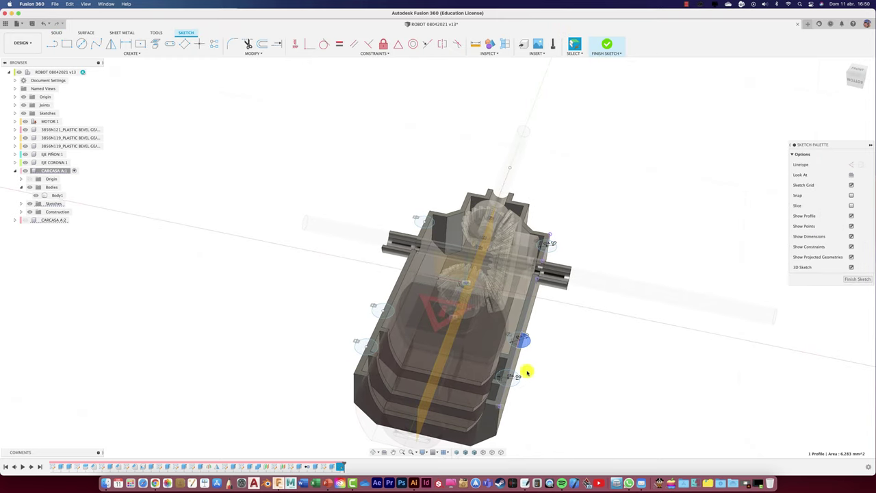
pyautogui.press('p')
pyautogui.click(756, 187)
pyautogui.press('e')
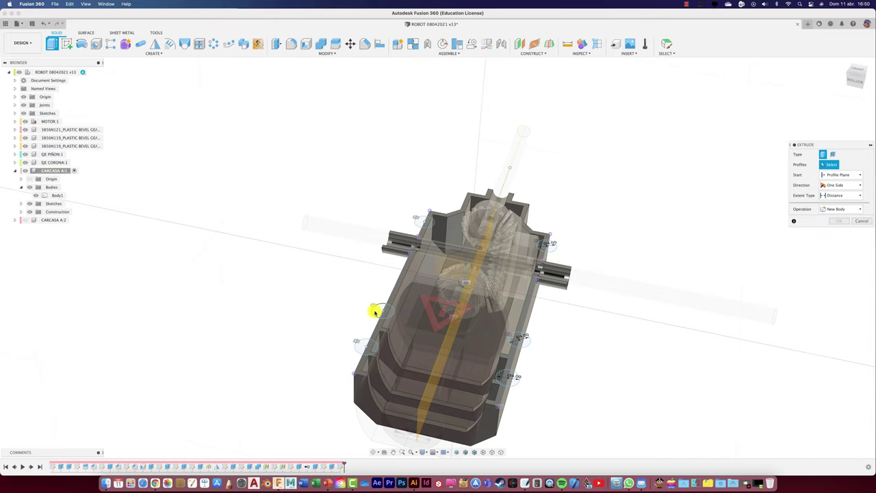
pyautogui.keyDown('shift'); pyautogui.moveTo(515, 387); pyautogui.dragTo(425, 254, button='middle'); pyautogui.keyUp('shift')
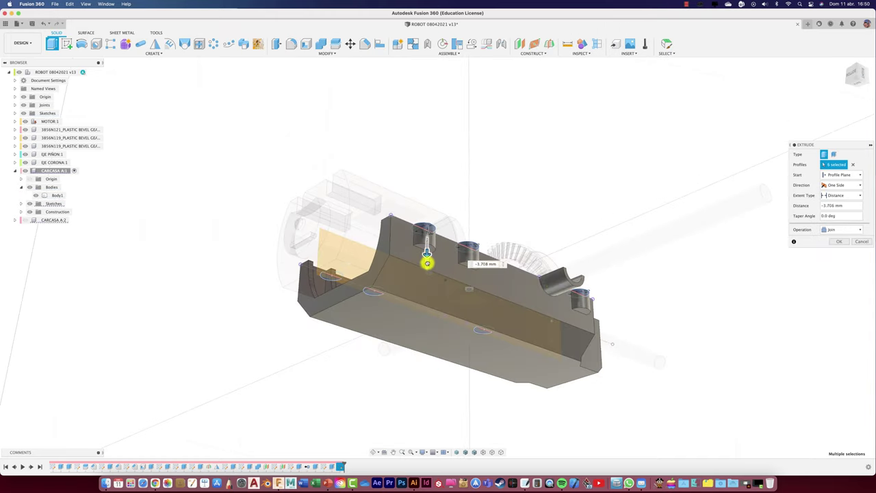
pyautogui.press('Return')
# Sketch pin-hole circles on the side boss faces
pyautogui.press('c')
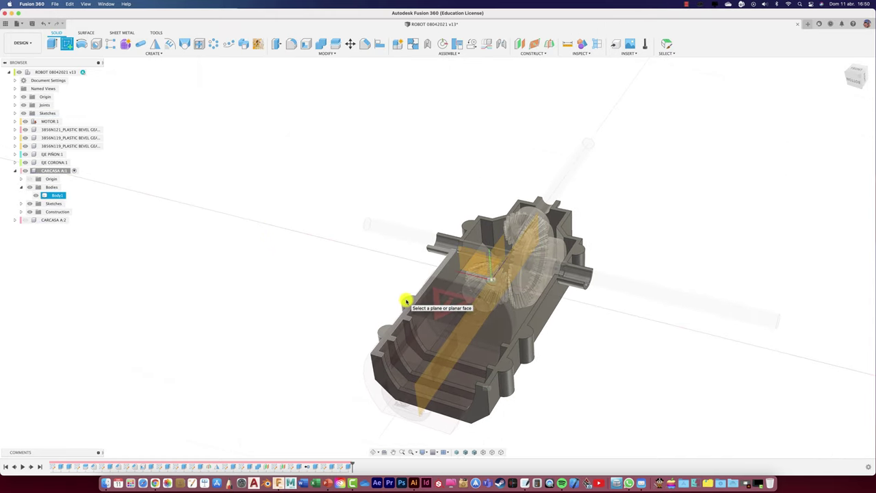
pyautogui.click(407, 299)
pyautogui.click(454, 305)
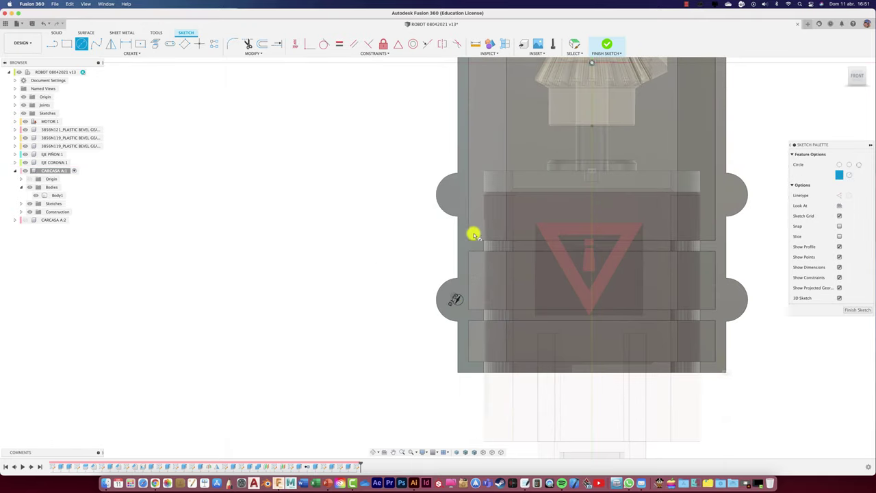
pyautogui.click(460, 205)
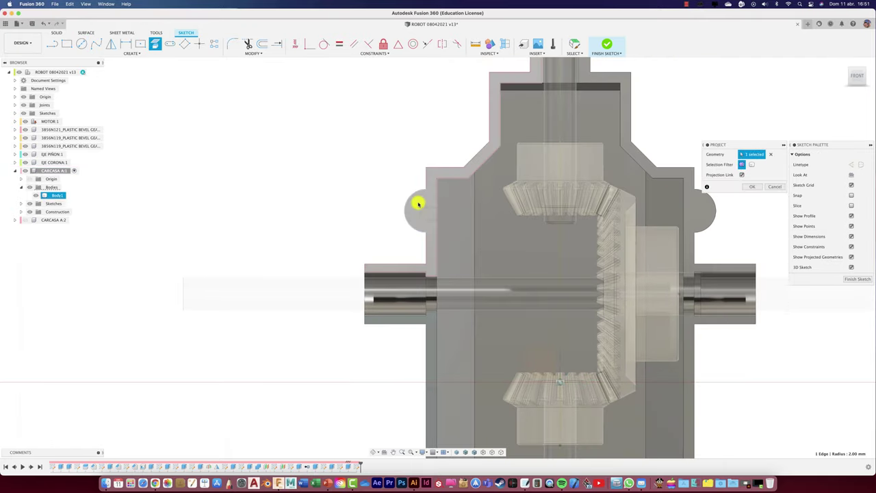
pyautogui.click(416, 204)
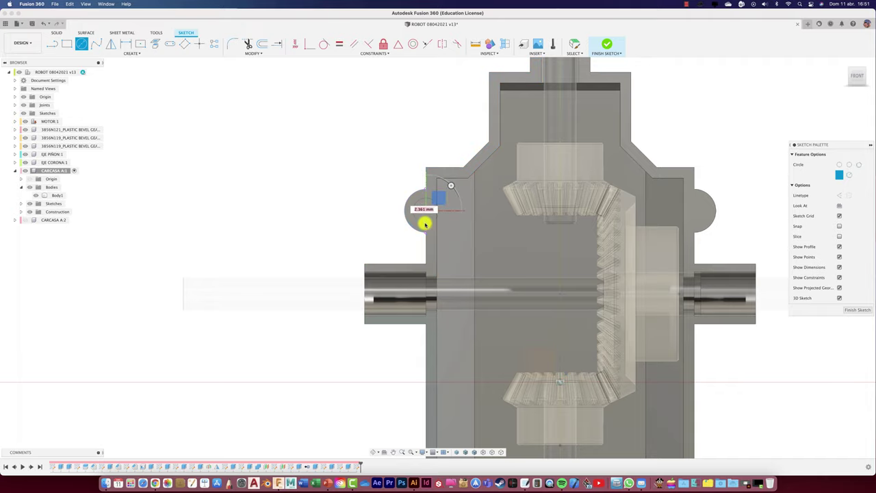
pyautogui.click(422, 215)
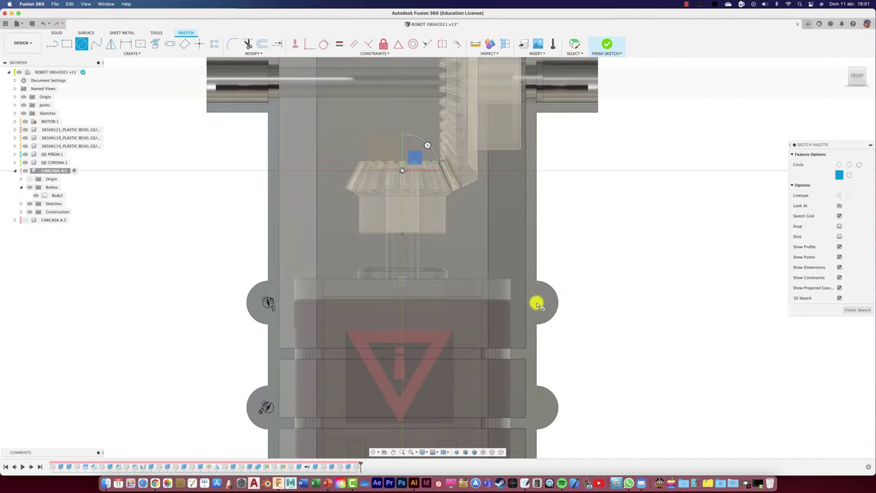
# Cut the hole circles 19.061 mm into the bosses
pyautogui.press('e')
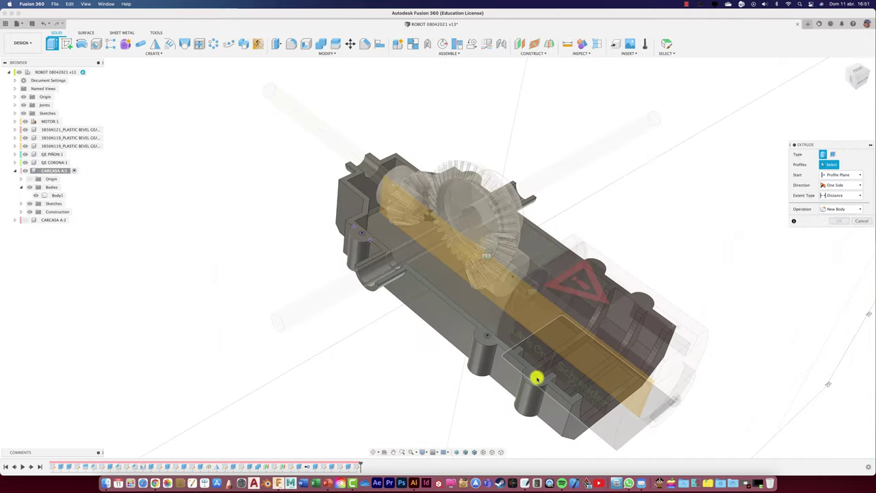
pyautogui.scroll(5, 534, 342)
pyautogui.scroll(-10, 582, 148)
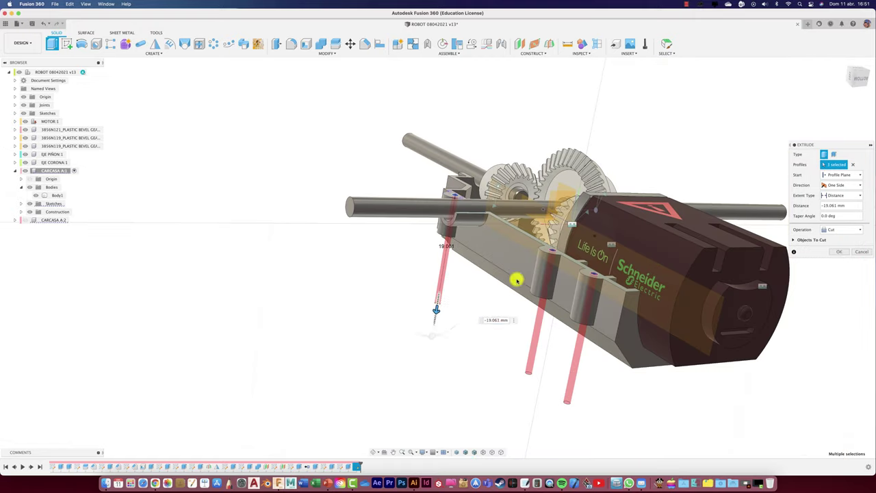
pyautogui.press('Escape')
# Mirror the hole faces across the midplane and save the design as v14
pyautogui.scroll(5, 511, 274)
pyautogui.click(511, 273)
pyautogui.scroll(-3, 575, 358)
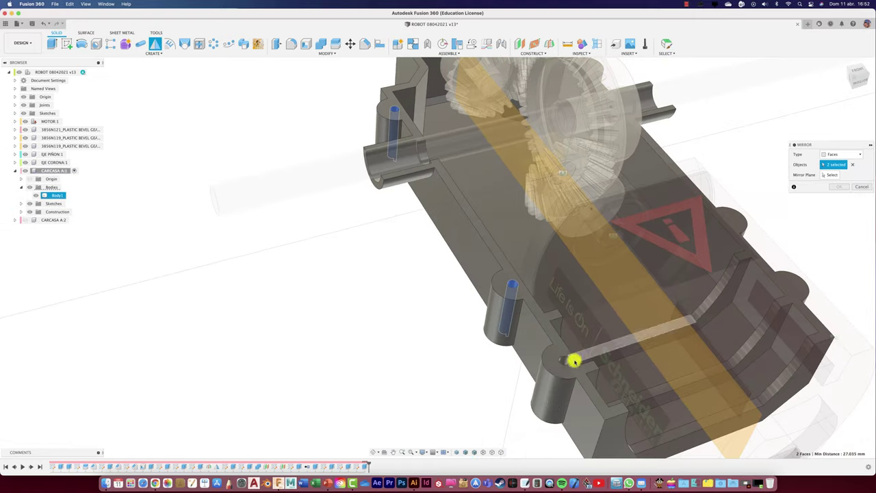
pyautogui.click(832, 174)
pyautogui.keyDown('shift'); pyautogui.moveTo(657, 362); pyautogui.dragTo(650, 229, button='middle'); pyautogui.keyUp('shift')
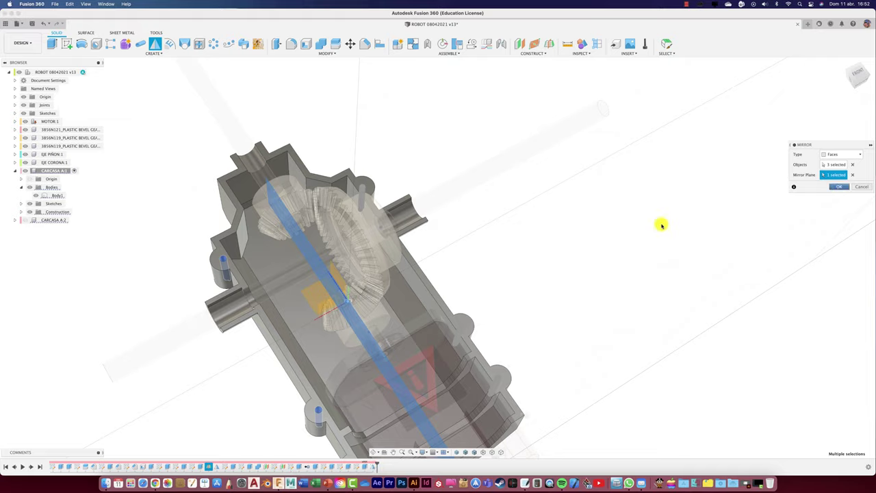
pyautogui.press('Escape')
pyautogui.click(26, 220)
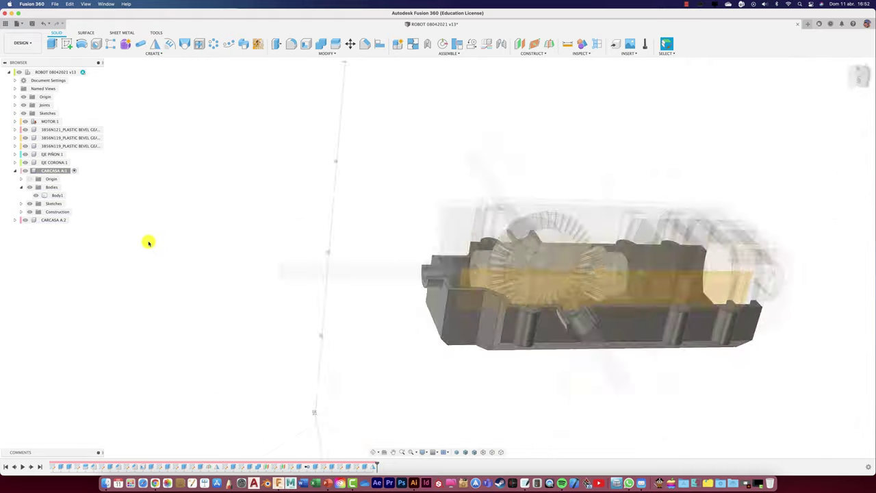
pyautogui.press('super+s')
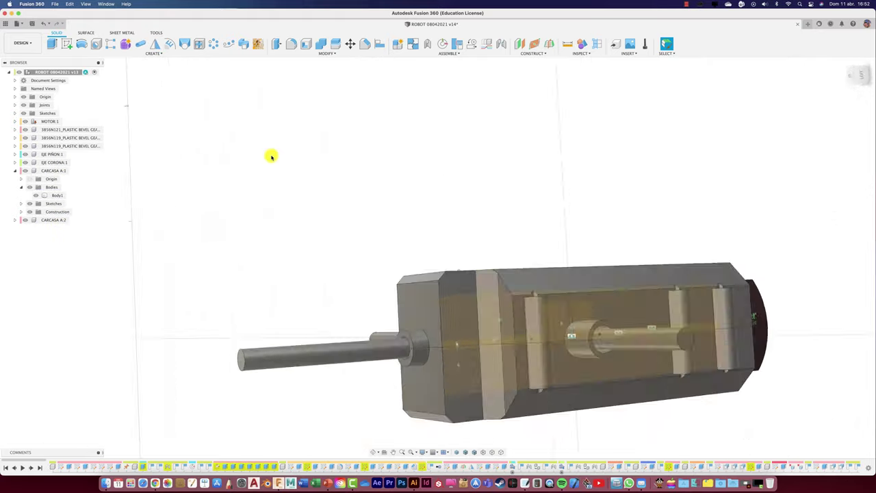
pyautogui.keyDown('shift'); pyautogui.moveTo(480, 361); pyautogui.dragTo(338, 203, button='middle'); pyautogui.keyUp('shift')
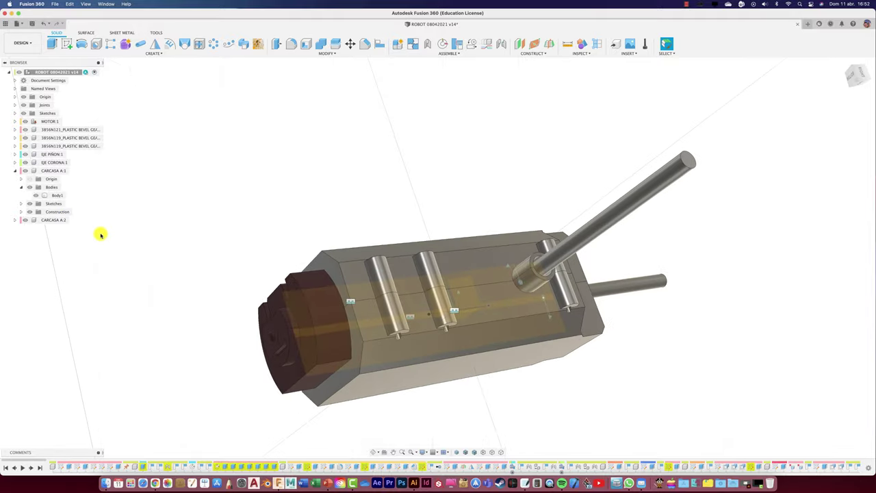
# Delete the CARCASA A:2 component and copy CARCASA A:1
pyautogui.rightClick(53, 220)
pyautogui.click(64, 366)
pyautogui.click(53, 171)
pyautogui.rightClick(54, 170)
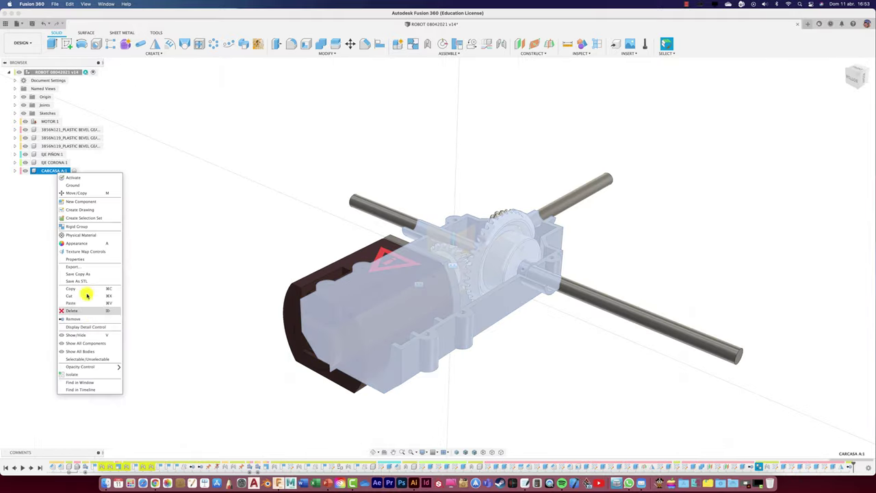
pyautogui.click(86, 367)
# Paste the copy as CARCASA A (1):1 and raise it 29.692 mm above the base
pyautogui.rightClick(68, 72)
pyautogui.click(86, 172)
pyautogui.moveTo(418, 281)
pyautogui.mouseDown()
pyautogui.moveTo(450, 141)
pyautogui.moveTo(467, 343)
pyautogui.mouseUp()
pyautogui.press('Return')
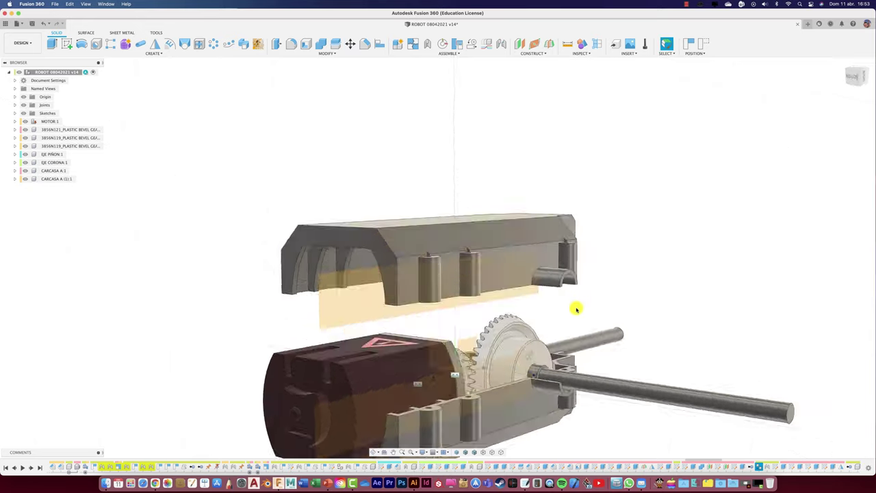
pyautogui.scroll(5, 577, 384)
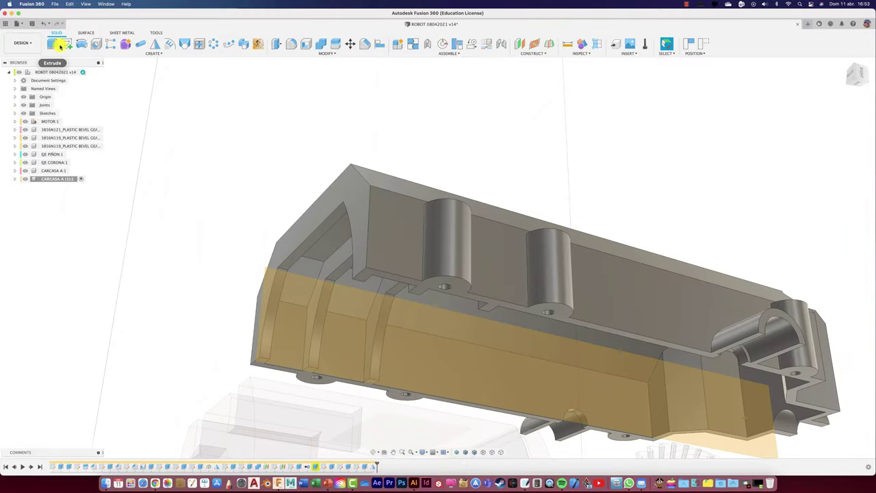
# Start a sketch on the cover's rim face and begin projecting its geometry
pyautogui.click(61, 45)
pyautogui.click(454, 285)
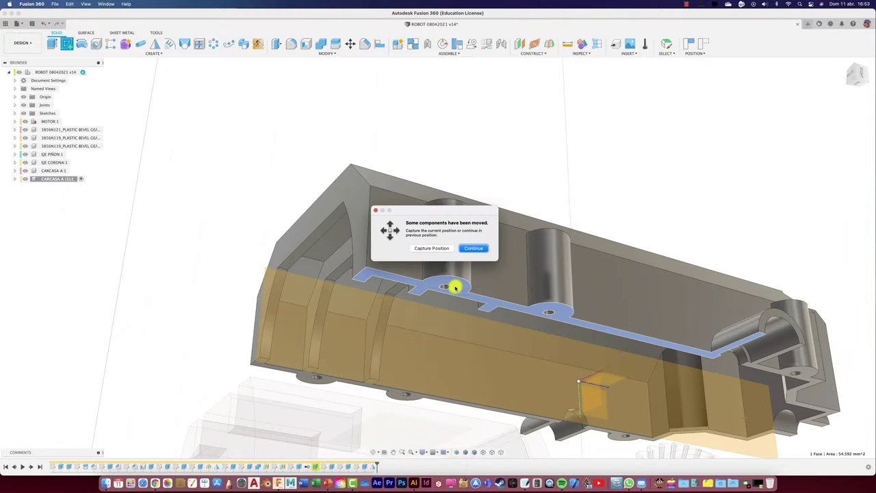
pyautogui.press('Return')
# Project the rim face outline of the housing copy into the sketch
pyautogui.press('p')
pyautogui.keyDown('shift'); pyautogui.moveTo(401, 441); pyautogui.dragTo(454, 337, button='middle'); pyautogui.keyUp('shift')
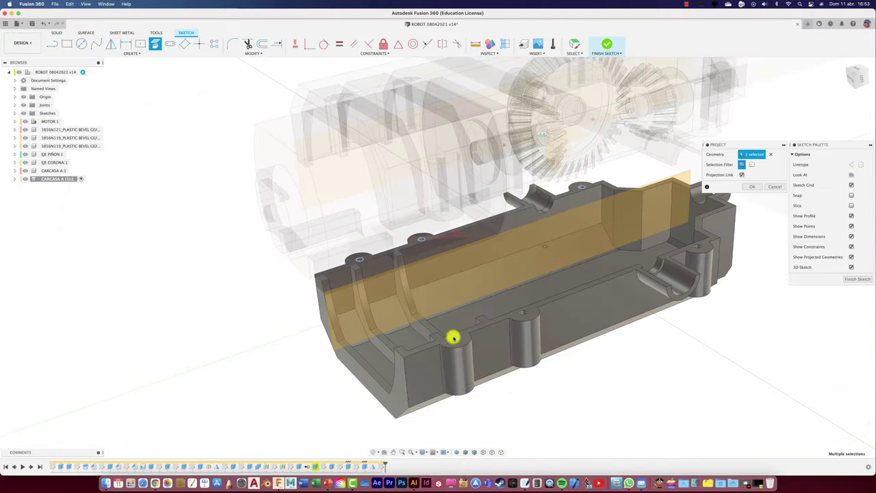
pyautogui.press('Return')
# Extrude the pins on two sides, joined to the housing
pyautogui.press('e')
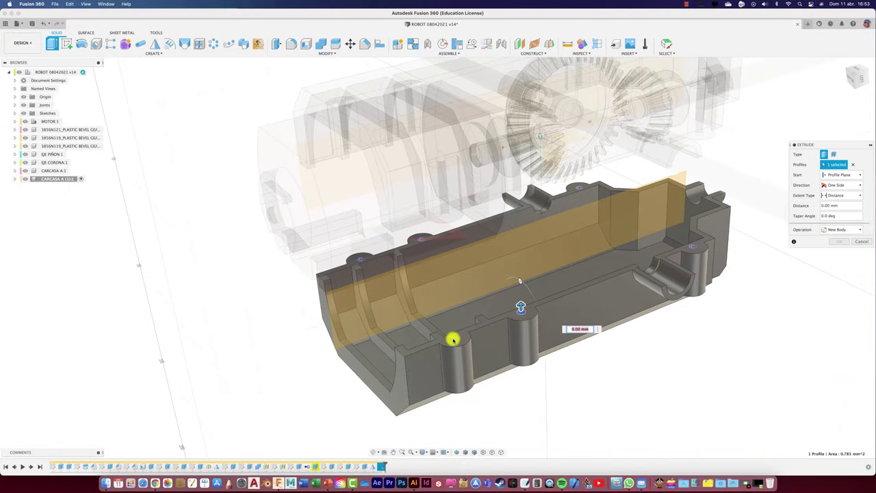
pyautogui.keyDown('shift'); pyautogui.moveTo(692, 248); pyautogui.dragTo(290, 248, button='middle'); pyautogui.keyUp('shift')
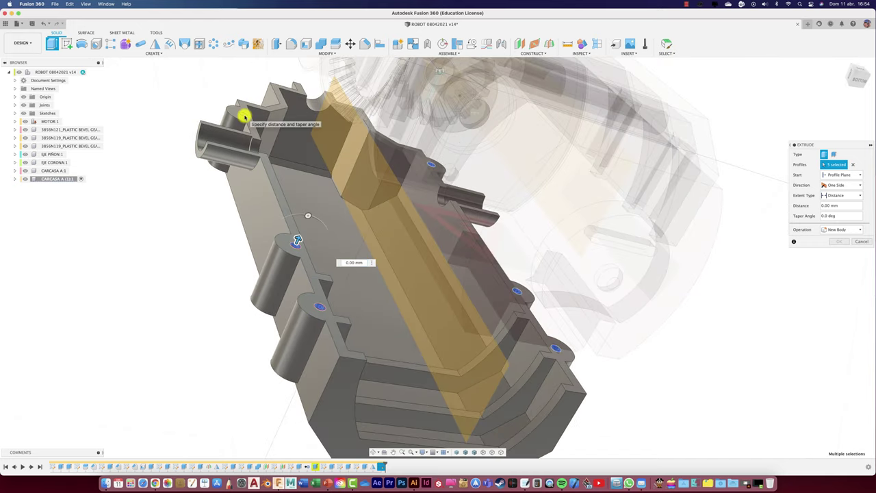
pyautogui.keyDown('shift'); pyautogui.moveTo(258, 83); pyautogui.dragTo(684, 240, button='middle'); pyautogui.keyUp('shift')
pyautogui.click(842, 185)
pyautogui.click(839, 205)
pyautogui.moveTo(736, 270); pyautogui.dragTo(736, 250)
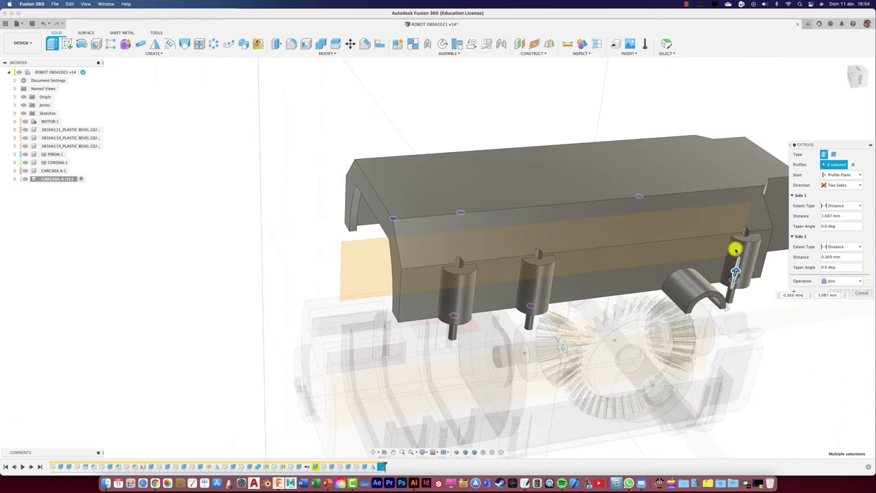
pyautogui.click(840, 292)
# Joint CARCASA A to its mating housing half
pyautogui.moveTo(783, 293)
pyautogui.keyDown('shift'); pyautogui.mouseDown(button='middle')
pyautogui.moveTo(78, 128)
pyautogui.moveTo(210, 92)
pyautogui.mouseUp(button='middle'); pyautogui.keyUp('shift')
pyautogui.press('j')
pyautogui.moveTo(356, 228)
pyautogui.keyDown('shift'); pyautogui.mouseDown(button='middle')
pyautogui.moveTo(445, 362)
pyautogui.moveTo(505, 303)
pyautogui.moveTo(540, 313)
pyautogui.mouseUp(button='middle'); pyautogui.keyUp('shift')
pyautogui.press('Escape')
pyautogui.press('j')
pyautogui.moveTo(213, 214)
pyautogui.keyDown('shift'); pyautogui.mouseDown(button='middle')
pyautogui.moveTo(431, 235)
pyautogui.moveTo(430, 249)
pyautogui.moveTo(345, 176)
pyautogui.moveTo(358, 351)
pyautogui.moveTo(524, 352)
pyautogui.moveTo(767, 322)
pyautogui.moveTo(570, 349)
pyautogui.moveTo(155, 235)
pyautogui.moveTo(195, 152)
pyautogui.mouseUp(button='middle'); pyautogui.keyUp('shift')
pyautogui.click(431, 235)
pyautogui.click(359, 351)
pyautogui.press('Return')
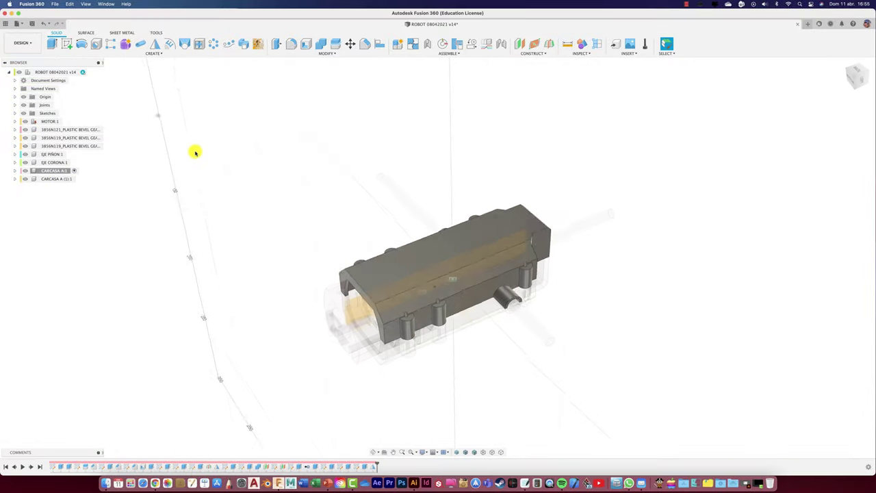
# Sketch a rounded slot on the top face and cut it through the housing
pyautogui.click(379, 270)
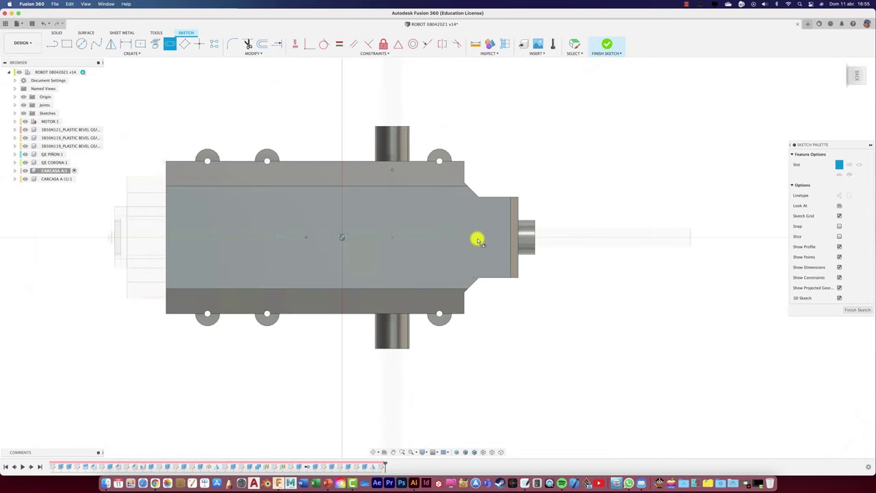
pyautogui.click(407, 221)
pyautogui.press('e')
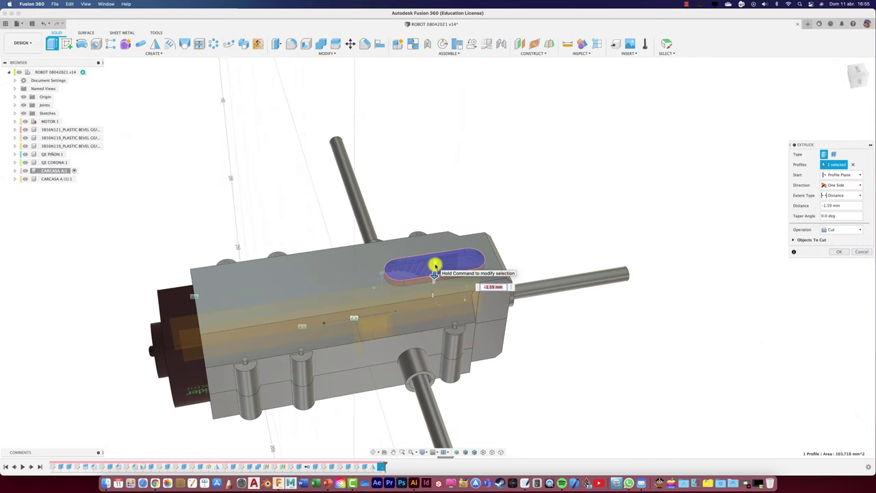
pyautogui.press('Return')
# Activate the ROBOT root component in the Browser so the whole gearbox shows solid
pyautogui.keyDown('shift'); pyautogui.scroll(-10, 702, 284); pyautogui.keyUp('shift')
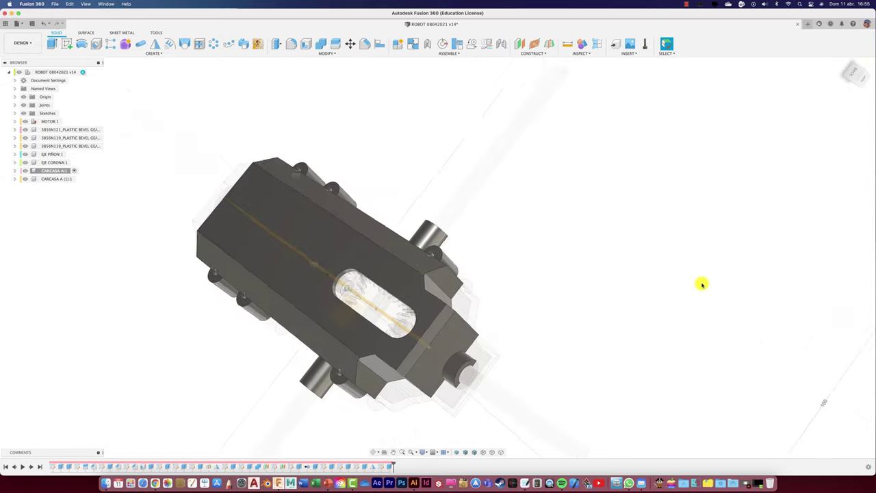
pyautogui.keyDown('shift'); pyautogui.scroll(-3, 702, 284); pyautogui.keyUp('shift')
pyautogui.keyDown('shift'); pyautogui.scroll(-3, 702, 284); pyautogui.keyUp('shift')
pyautogui.keyDown('shift'); pyautogui.scroll(-3, 702, 284); pyautogui.keyUp('shift')
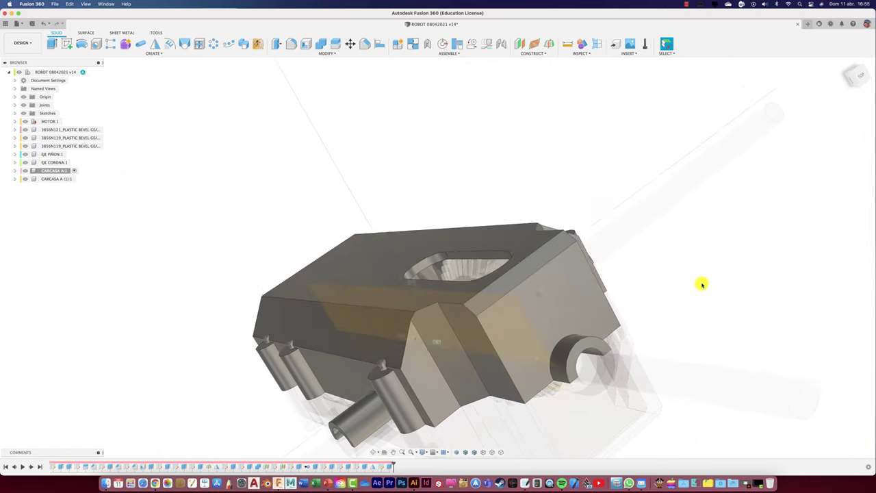
pyautogui.keyDown('shift'); pyautogui.scroll(-3, 702, 284); pyautogui.keyUp('shift')
pyautogui.keyDown('shift'); pyautogui.scroll(-3, 702, 284); pyautogui.keyUp('shift')
pyautogui.keyDown('shift'); pyautogui.scroll(-3, 702, 284); pyautogui.keyUp('shift')
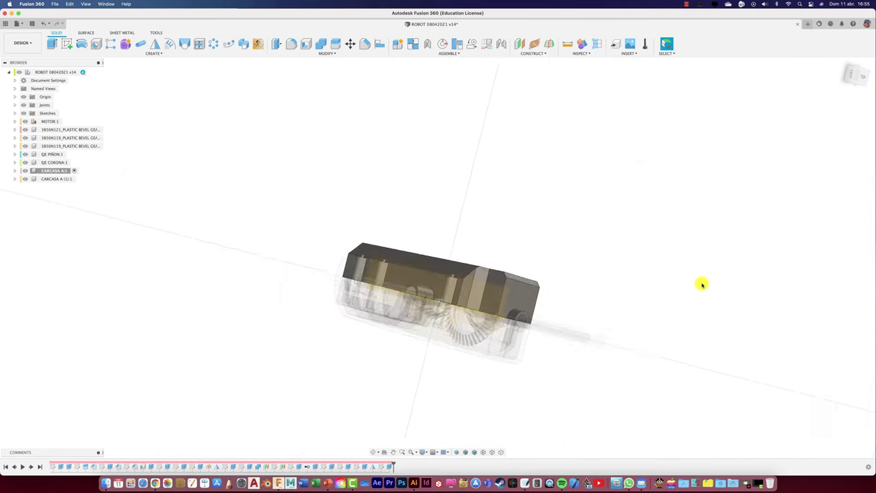
pyautogui.keyDown('shift'); pyautogui.moveTo(665, 274); pyautogui.dragTo(368, 174, button='middle'); pyautogui.keyUp('shift')
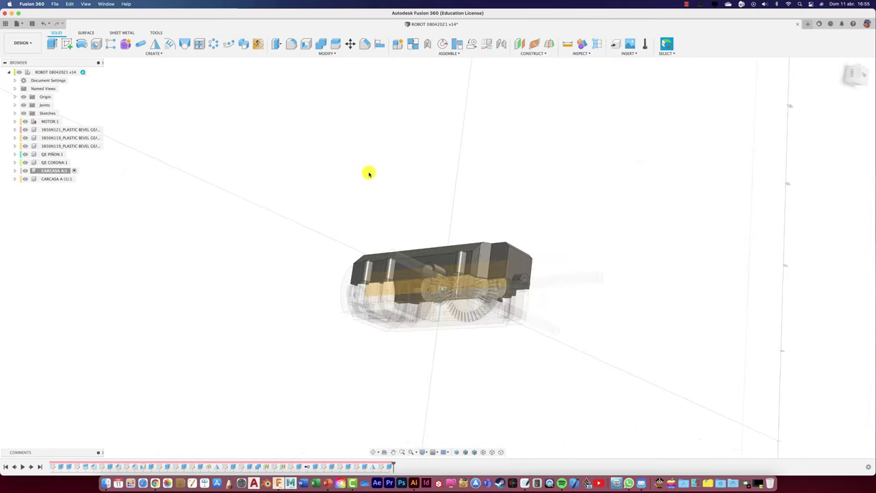
pyautogui.click(88, 72)
pyautogui.keyDown('shift'); pyautogui.scroll(-3, 287, 154); pyautogui.keyUp('shift')
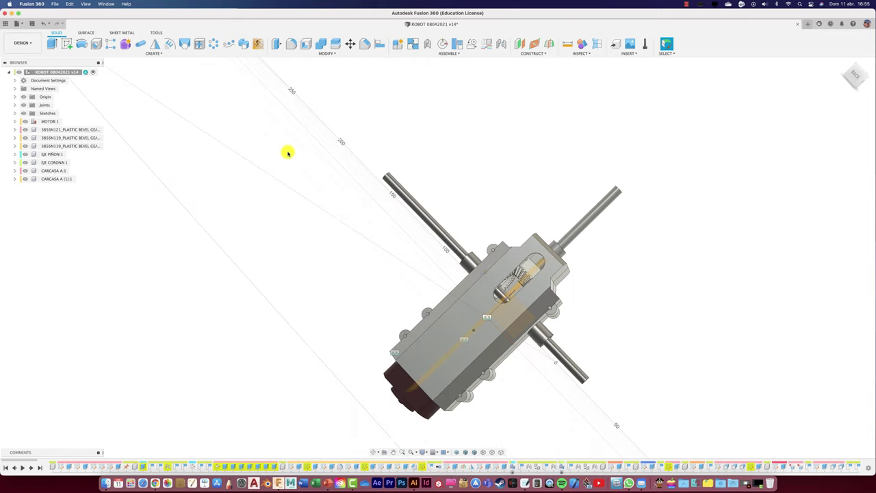
pyautogui.keyDown('shift'); pyautogui.scroll(-3, 287, 153); pyautogui.keyUp('shift')
pyautogui.keyDown('shift'); pyautogui.scroll(-3, 288, 154); pyautogui.keyUp('shift')
pyautogui.keyDown('shift'); pyautogui.scroll(-3, 288, 154); pyautogui.keyUp('shift')
pyautogui.keyDown('shift'); pyautogui.scroll(-3, 287, 154); pyautogui.keyUp('shift')
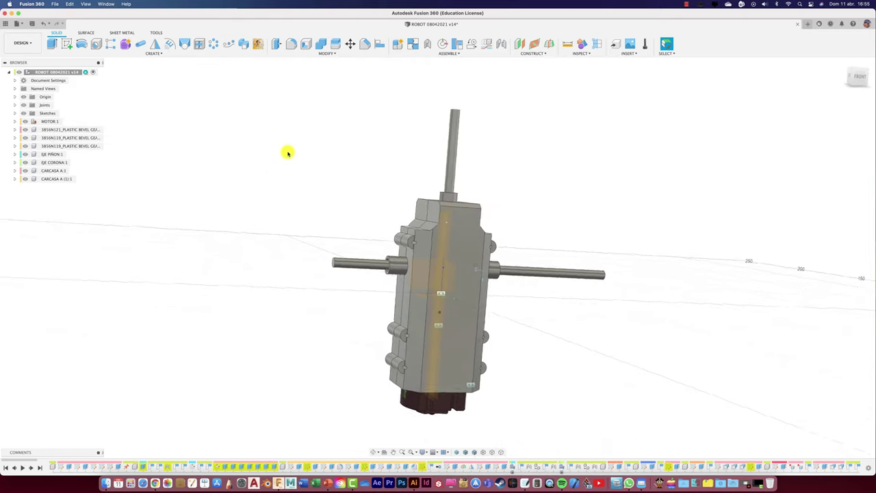
pyautogui.keyDown('shift'); pyautogui.scroll(-3, 288, 154); pyautogui.keyUp('shift')
pyautogui.keyDown('shift'); pyautogui.scroll(-3, 288, 153); pyautogui.keyUp('shift')
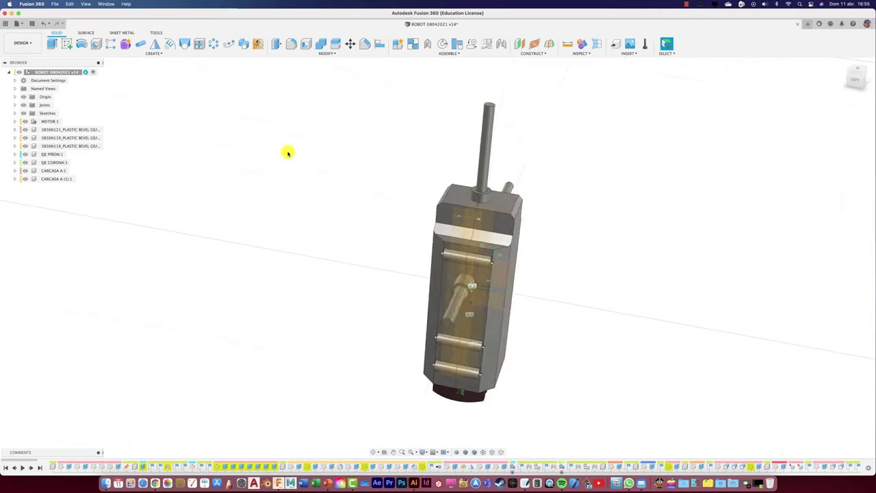
pyautogui.keyDown('shift'); pyautogui.scroll(-3, 287, 153); pyautogui.keyUp('shift')
pyautogui.keyDown('shift'); pyautogui.scroll(-3, 288, 153); pyautogui.keyUp('shift')
pyautogui.keyDown('shift'); pyautogui.scroll(-3, 288, 154); pyautogui.keyUp('shift')
pyautogui.keyDown('shift'); pyautogui.hscroll(3, 287, 153); pyautogui.keyUp('shift')
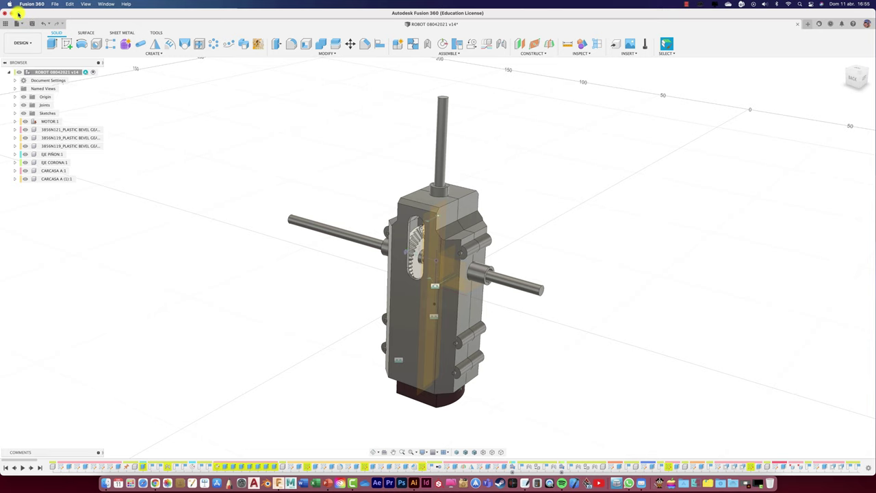
# Switch the Fusion 360 window to full screen
pyautogui.click(18, 12)
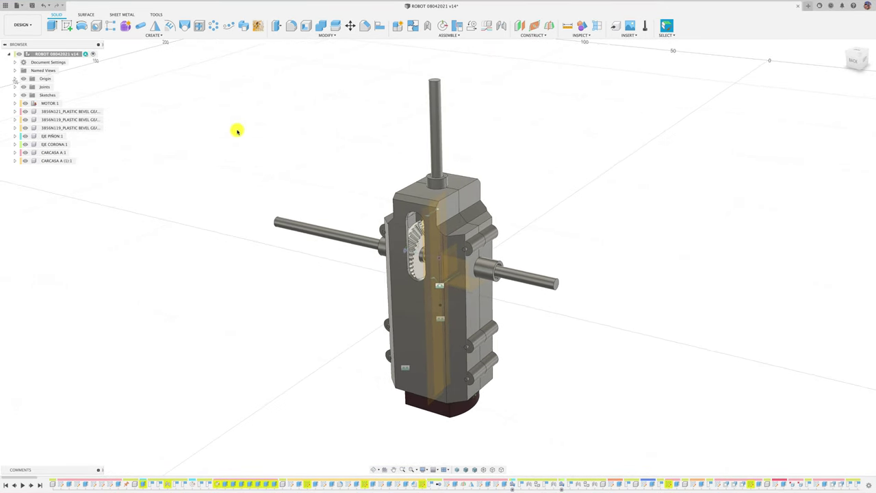
pyautogui.keyDown('shift'); pyautogui.hscroll(2, 335, 104); pyautogui.keyUp('shift')
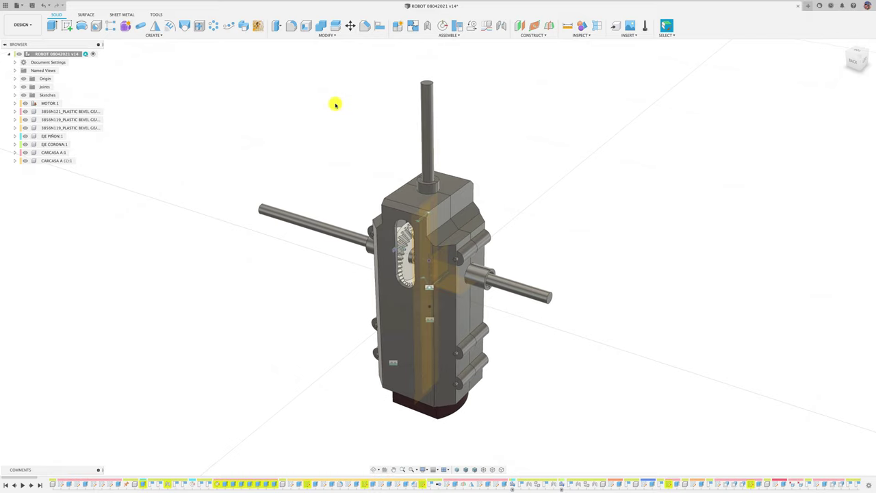
pyautogui.keyDown('shift'); pyautogui.hscroll(3, 335, 104); pyautogui.keyUp('shift')
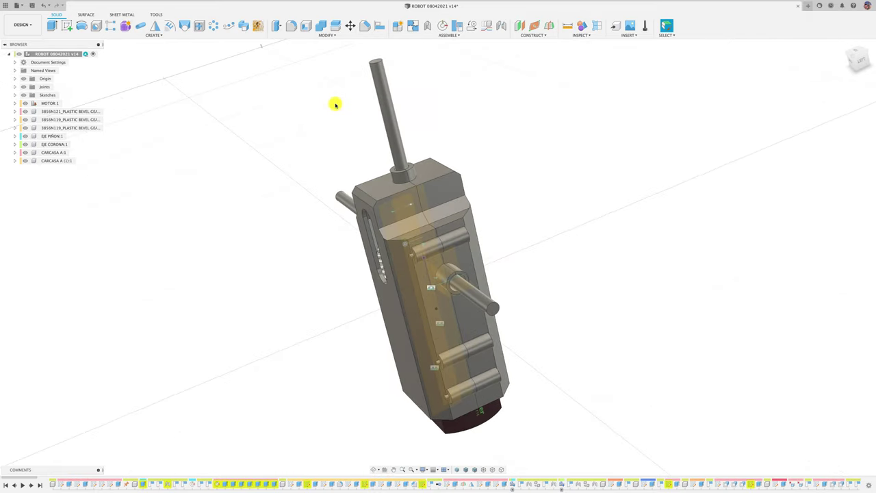
pyautogui.keyDown('shift'); pyautogui.hscroll(3, 336, 104); pyautogui.keyUp('shift')
pyautogui.keyDown('shift'); pyautogui.hscroll(3, 335, 104); pyautogui.keyUp('shift')
pyautogui.keyDown('shift'); pyautogui.hscroll(3, 336, 104); pyautogui.keyUp('shift')
# Enable Component Color Swatches so each housing half and shaft gets its own colour
pyautogui.moveTo(335, 104)
pyautogui.keyDown('shift'); pyautogui.mouseDown(button='middle')
pyautogui.moveTo(395, 172)
pyautogui.moveTo(389, 222)
pyautogui.mouseUp(button='middle'); pyautogui.keyUp('shift')
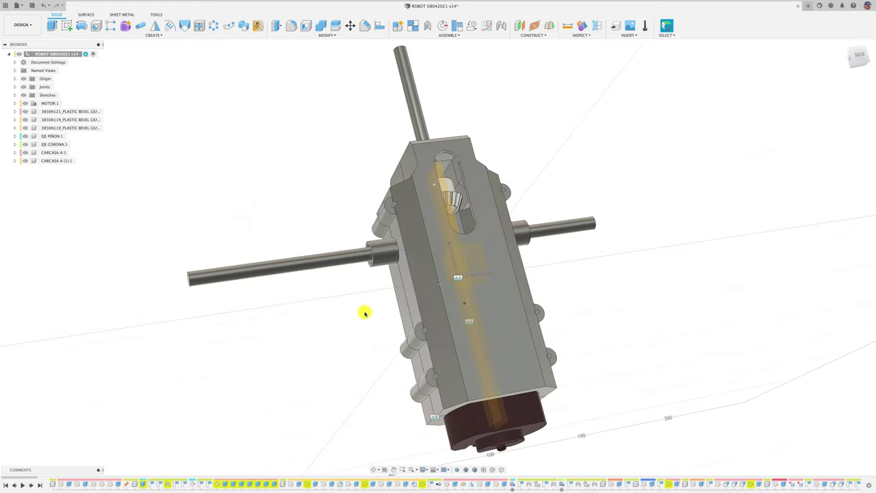
pyautogui.keyDown('shift'); pyautogui.scroll(3, 365, 314); pyautogui.keyUp('shift')
pyautogui.keyDown('shift'); pyautogui.scroll(3, 365, 313); pyautogui.keyUp('shift')
pyautogui.keyDown('shift'); pyautogui.scroll(3, 365, 313); pyautogui.keyUp('shift')
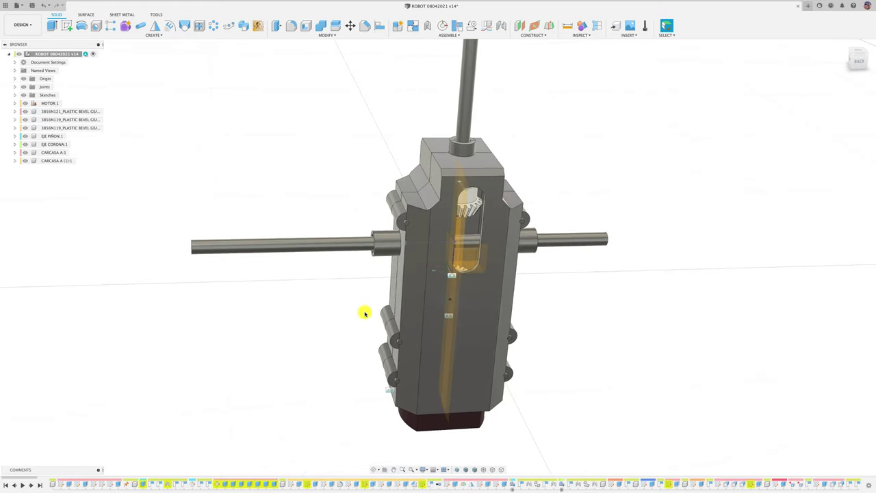
pyautogui.keyDown('shift'); pyautogui.hscroll(3, 363, 302); pyautogui.keyUp('shift')
pyautogui.keyDown('shift'); pyautogui.hscroll(3, 366, 297); pyautogui.keyUp('shift')
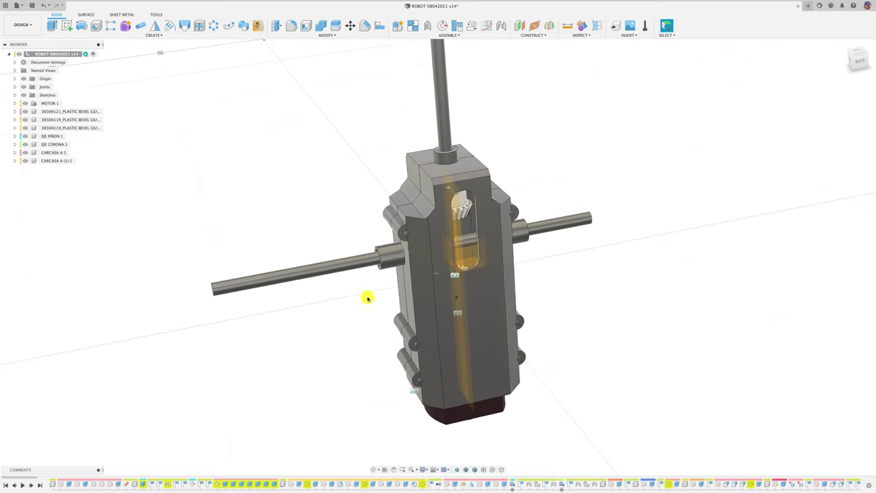
pyautogui.keyDown('shift'); pyautogui.hscroll(3, 405, 237); pyautogui.keyUp('shift')
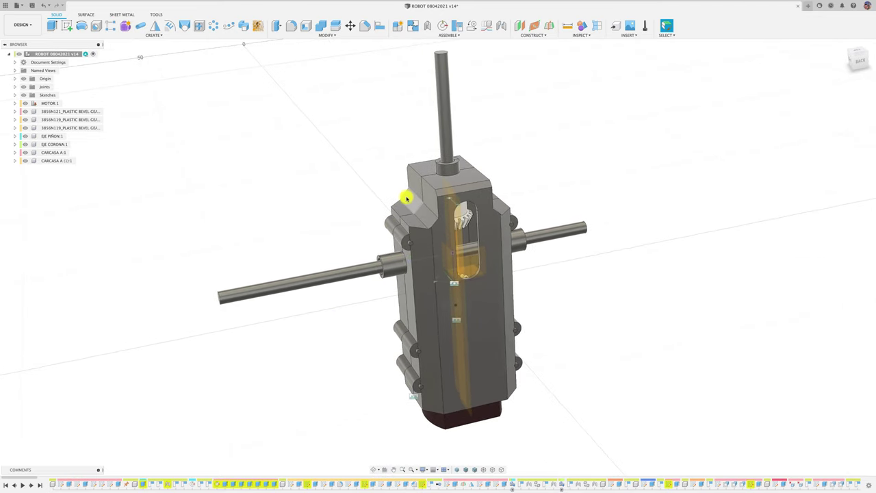
pyautogui.keyDown('shift'); pyautogui.moveTo(336, 207); pyautogui.dragTo(299, 208, button='middle'); pyautogui.keyUp('shift')
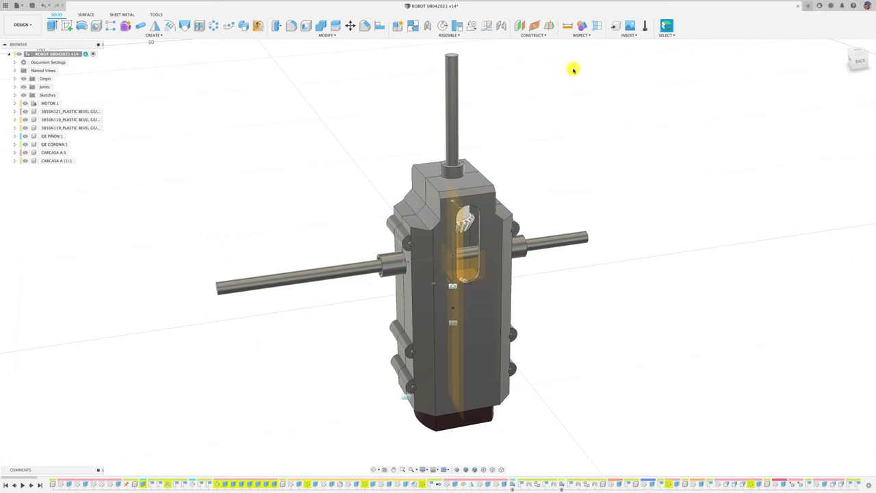
pyautogui.click(582, 26)
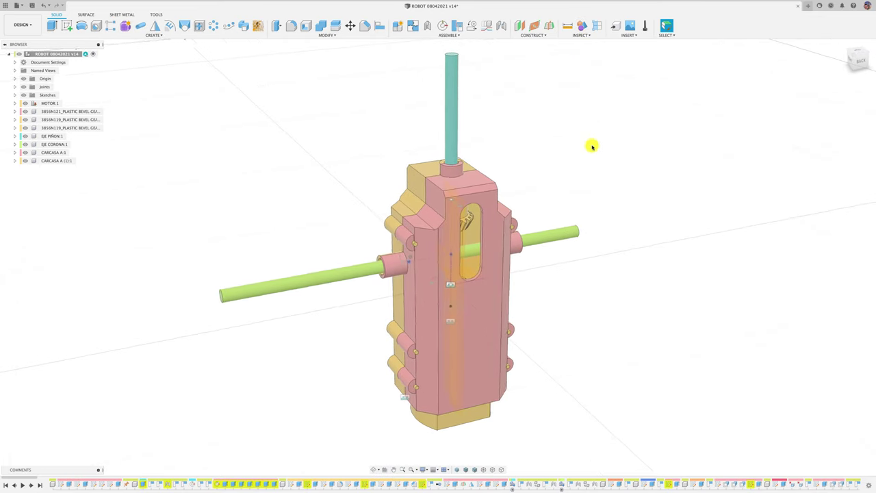
# Orbit the housing to face the top slot, then its left side
pyautogui.moveTo(593, 146)
pyautogui.keyDown('shift'); pyautogui.mouseDown(button='middle')
pyautogui.moveTo(532, 267)
pyautogui.moveTo(509, 258)
pyautogui.moveTo(466, 209)
pyautogui.mouseUp(button='middle'); pyautogui.keyUp('shift')
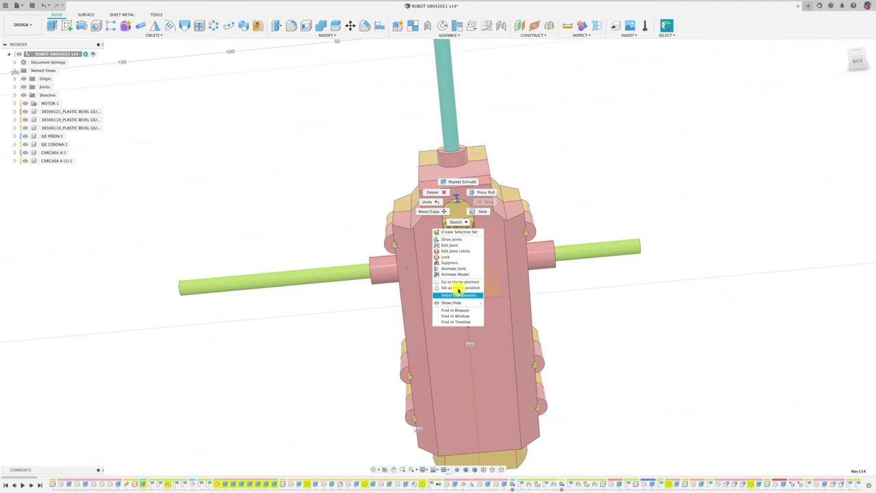
pyautogui.keyDown('shift'); pyautogui.moveTo(593, 337); pyautogui.dragTo(465, 199, button='middle'); pyautogui.keyUp('shift')
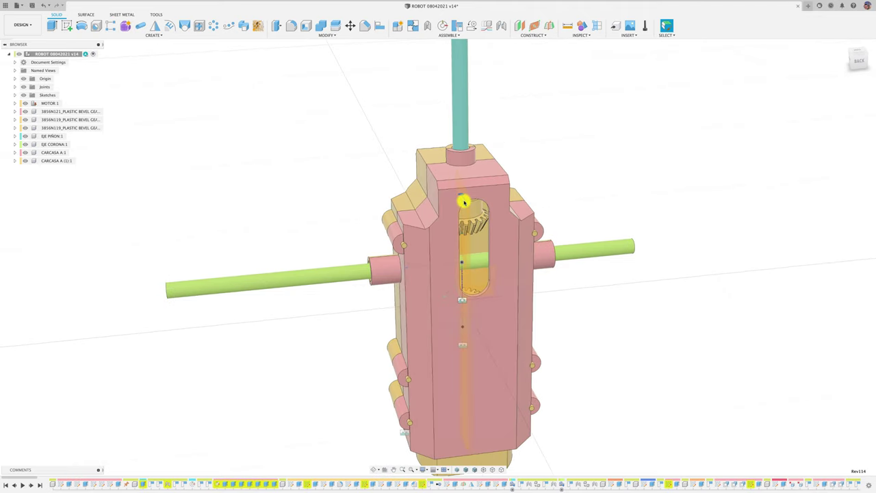